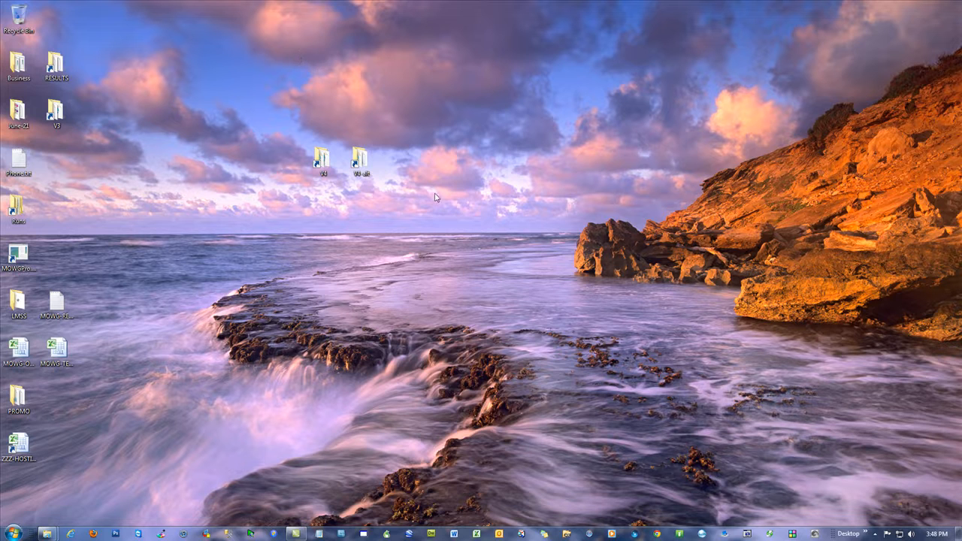
pyautogui.moveTo(406, 179); pyautogui.dragTo(313, 143)
pyautogui.click(344, 275)
pyautogui.moveTo(412, 201); pyautogui.dragTo(293, 126)
pyautogui.click(368, 203)
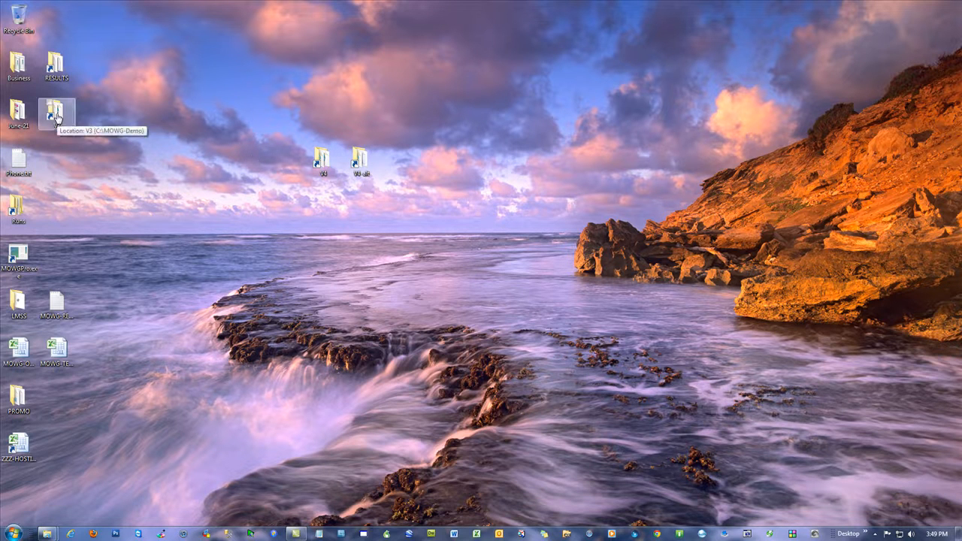
# - Open the V4 folder's PROFILES subfolder and launch MOWG Professional from TEST-SITE.pfl
pyautogui.click(321, 160)
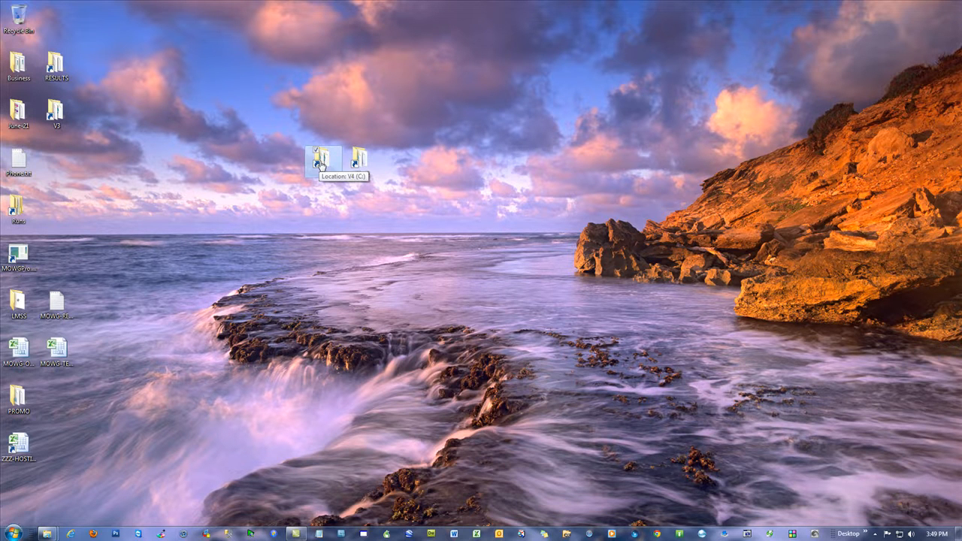
pyautogui.doubleClick(321, 161)
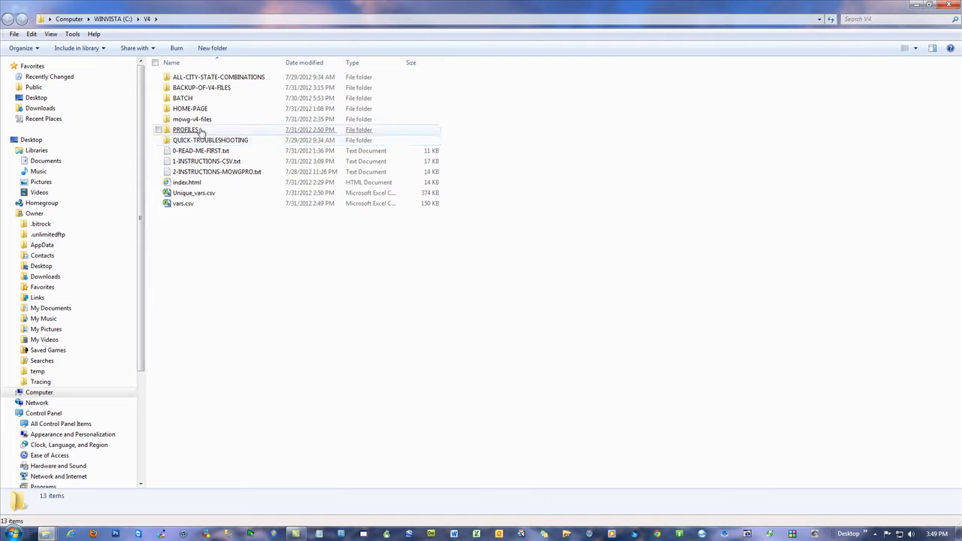
pyautogui.doubleClick(188, 132)
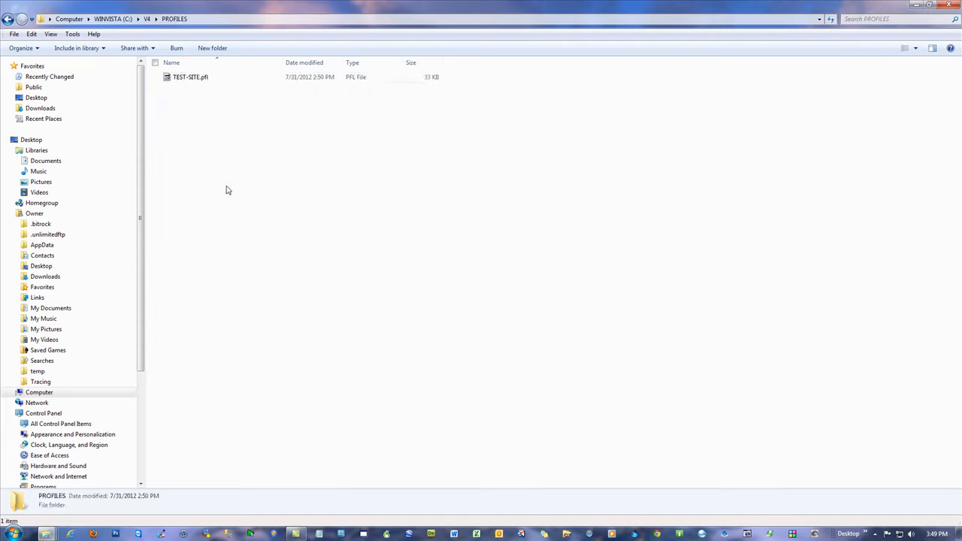
pyautogui.doubleClick(190, 78)
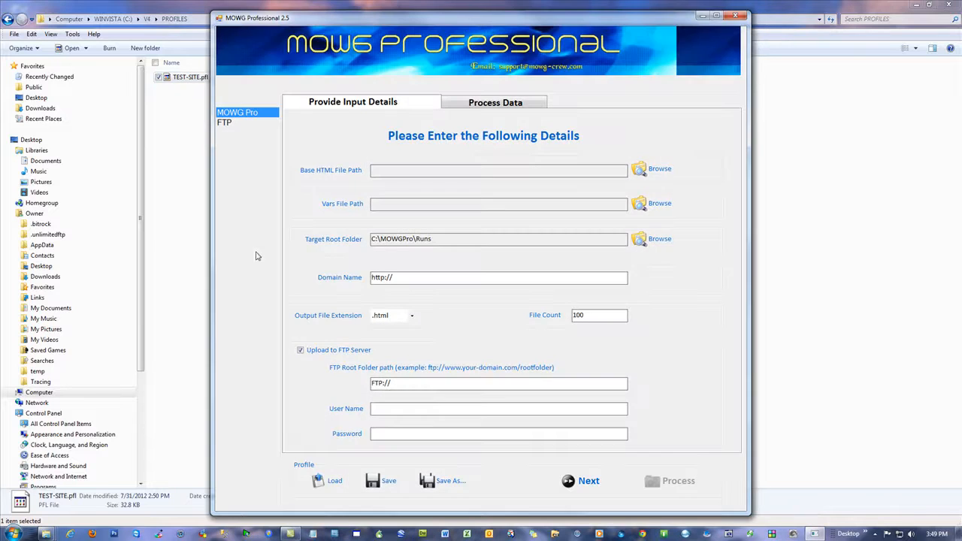
# - Load the TEST-SITE-ALT.pfl profile from V4-alt and enable uploading to the FTP server
pyautogui.click(330, 482)
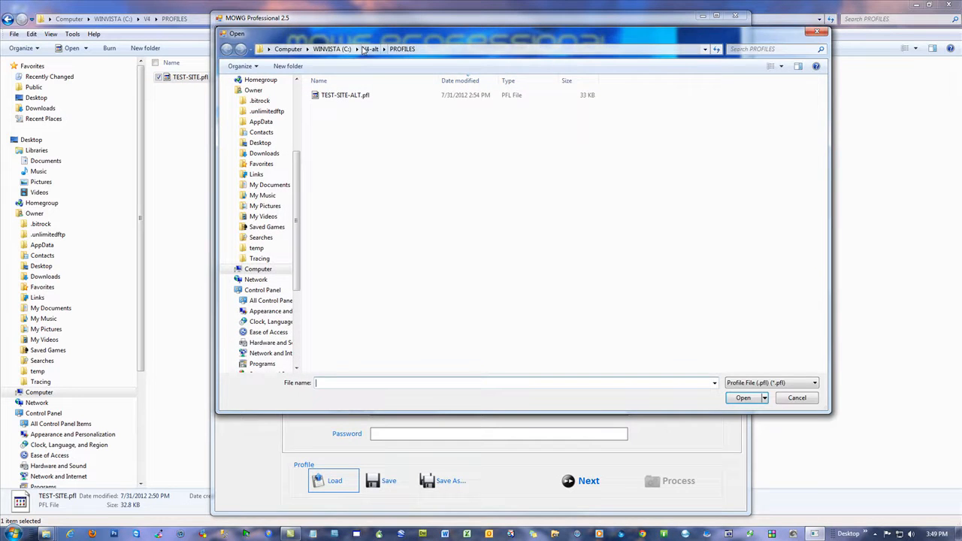
pyautogui.doubleClick(344, 95)
pyautogui.click(301, 350)
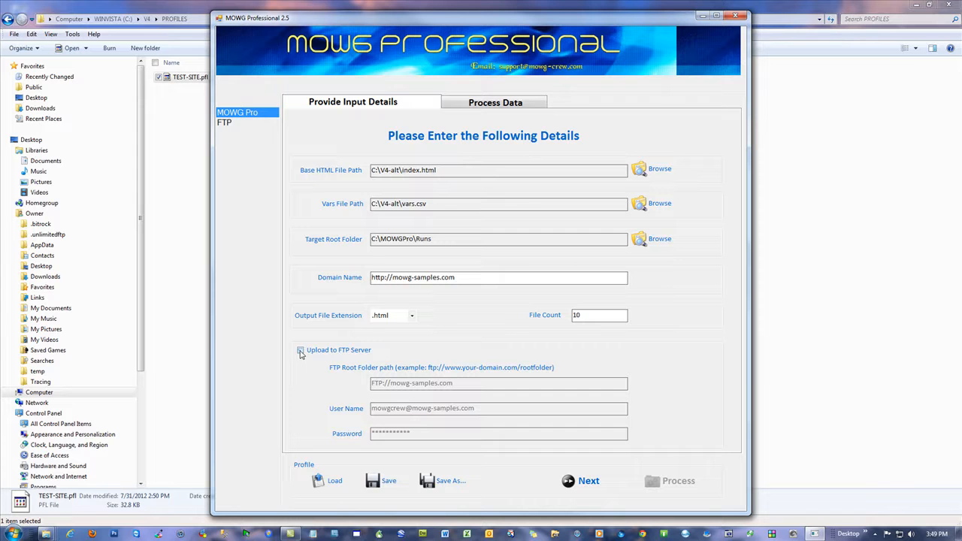
# - Set the alternate profile's file count to 200, save it, and close MOWG Professional with the changes saved
pyautogui.doubleClick(590, 314)
pyautogui.write('200')
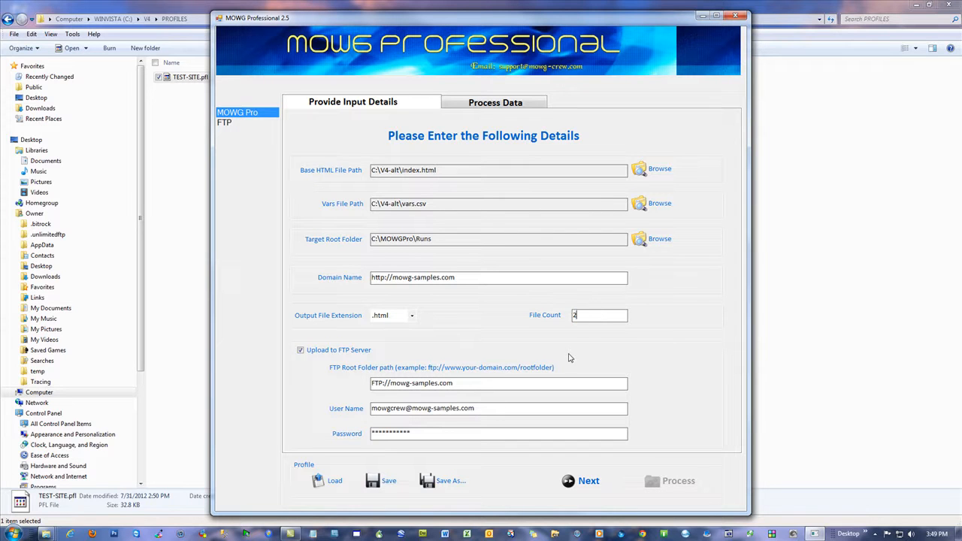
pyautogui.click(387, 485)
pyautogui.click(741, 15)
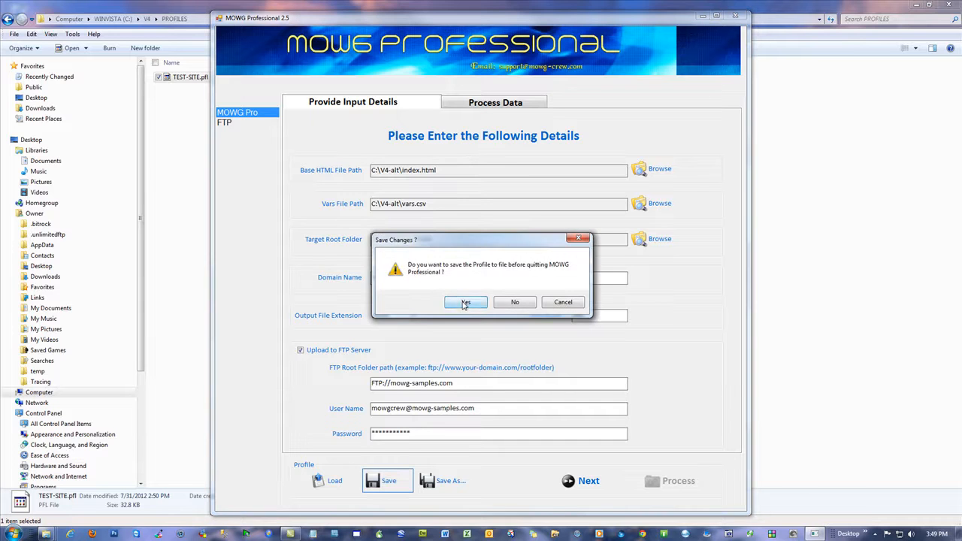
pyautogui.click(467, 301)
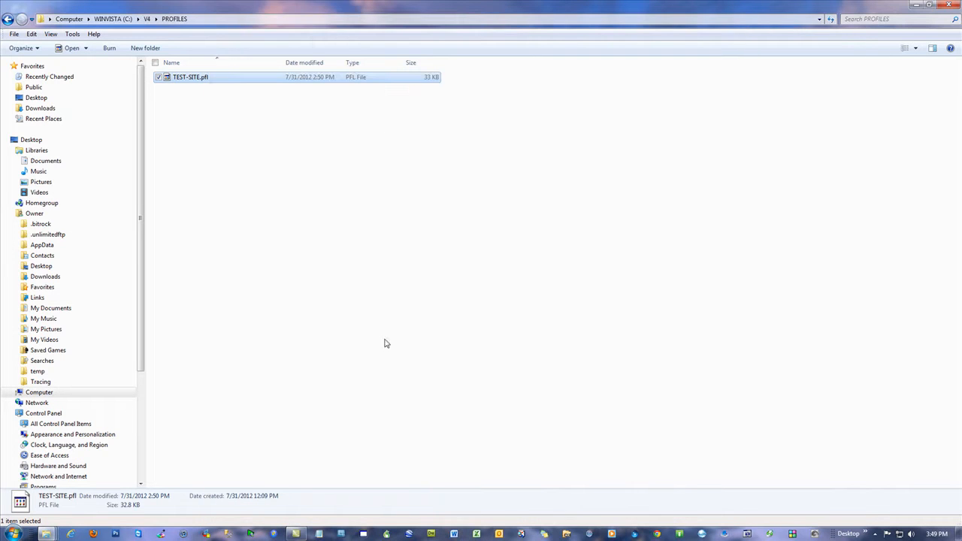
# - Reopen MOWG Professional from TEST-SITE-ALT.pfl in the V4-alt PROFILES folder and load that same profile
pyautogui.click(112, 18)
pyautogui.doubleClick(179, 417)
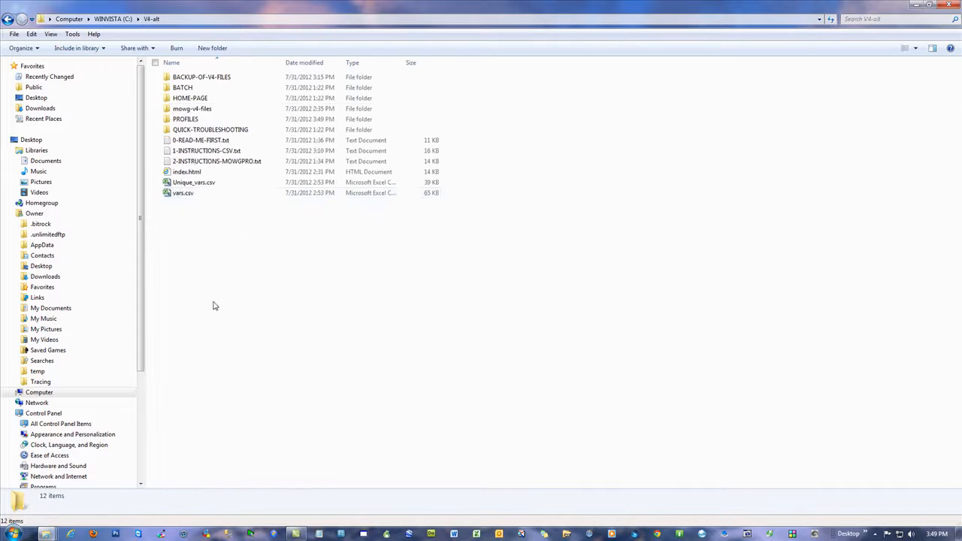
pyautogui.doubleClick(188, 119)
pyautogui.click(184, 78)
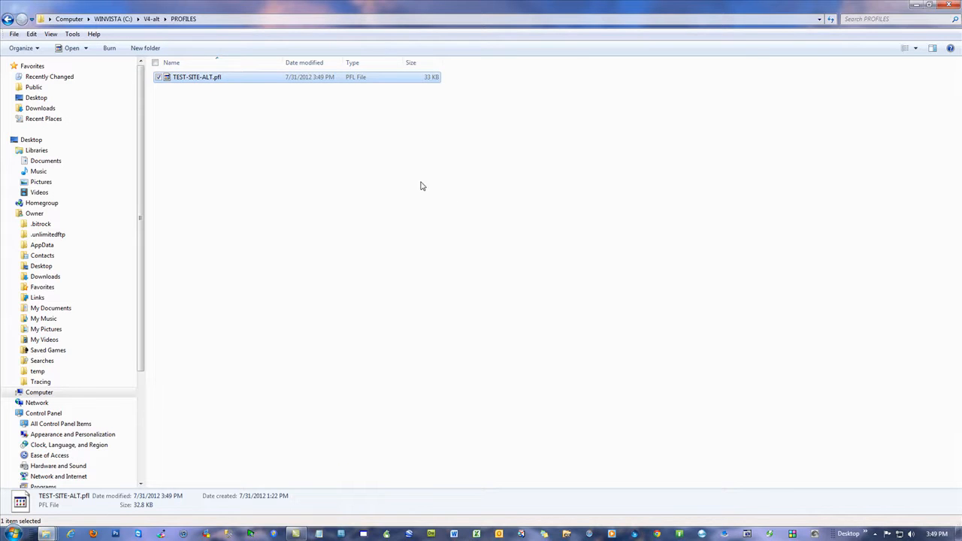
pyautogui.press('Return')
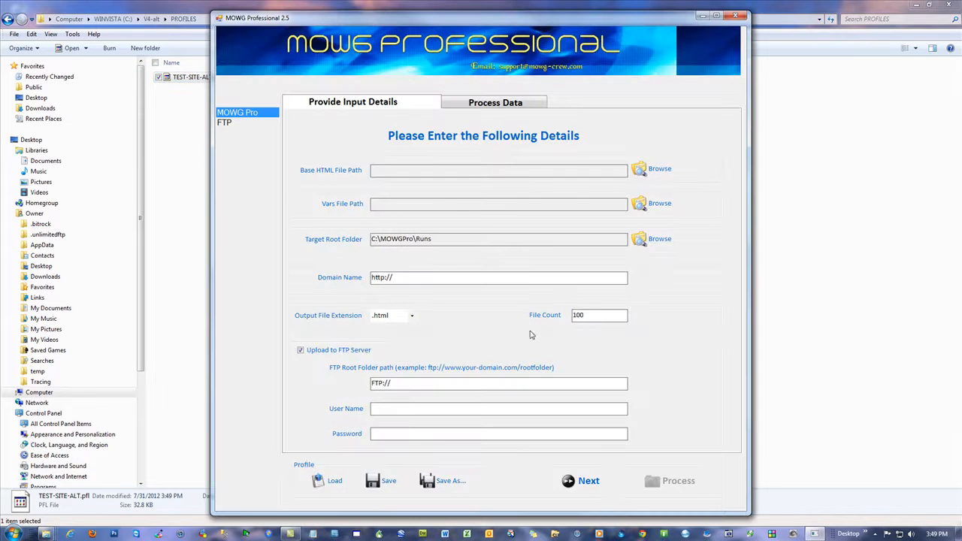
pyautogui.click(331, 481)
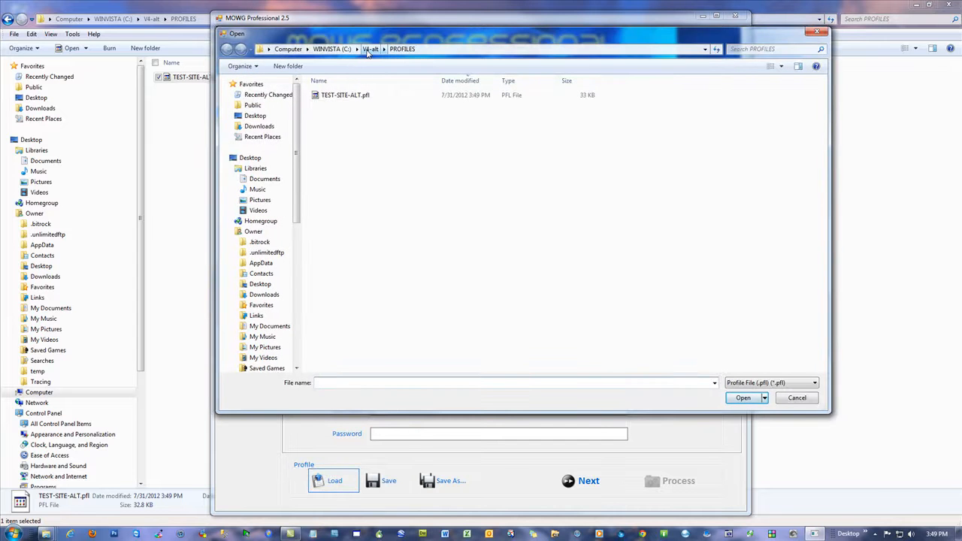
pyautogui.doubleClick(350, 96)
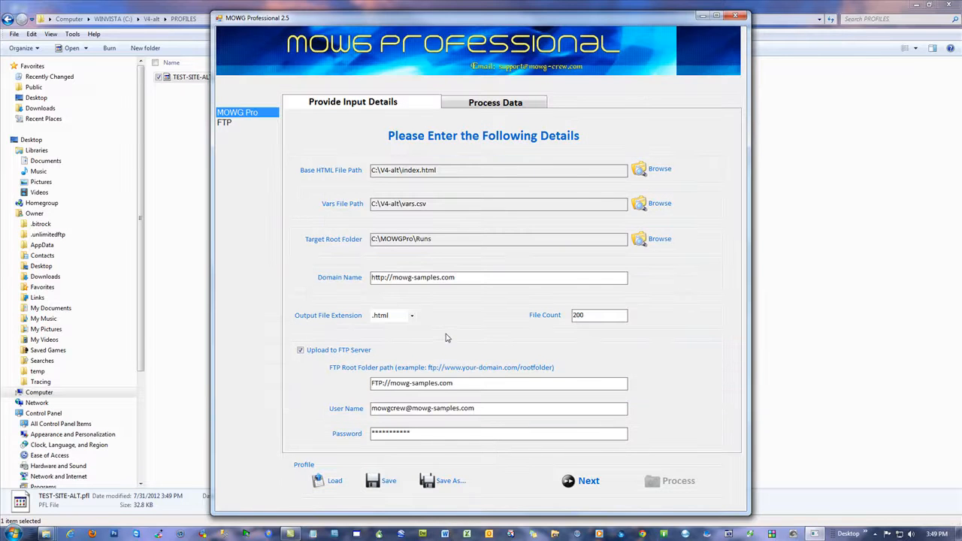
# - Load the TEST-SITE.pfl profile from the PROFILES folder of C:\V4
pyautogui.click(331, 481)
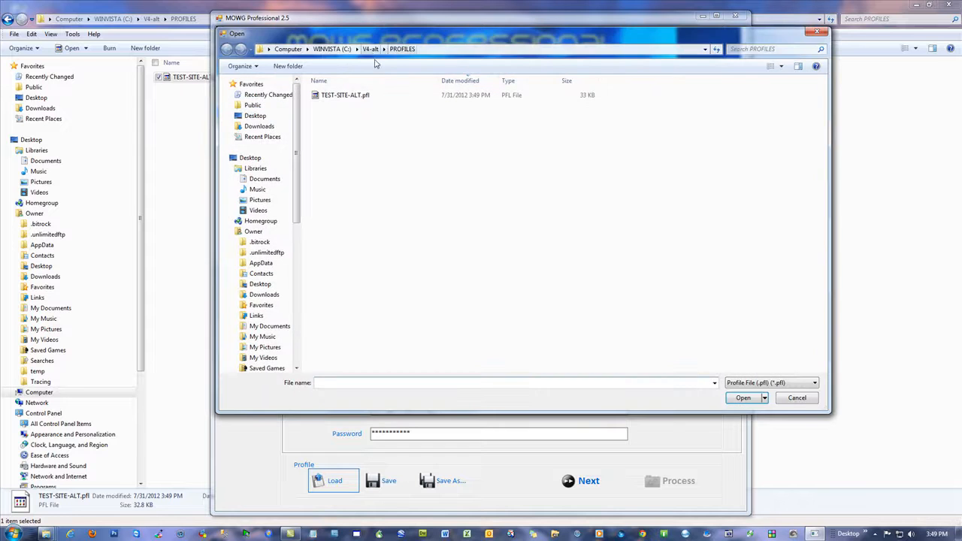
pyautogui.click(332, 49)
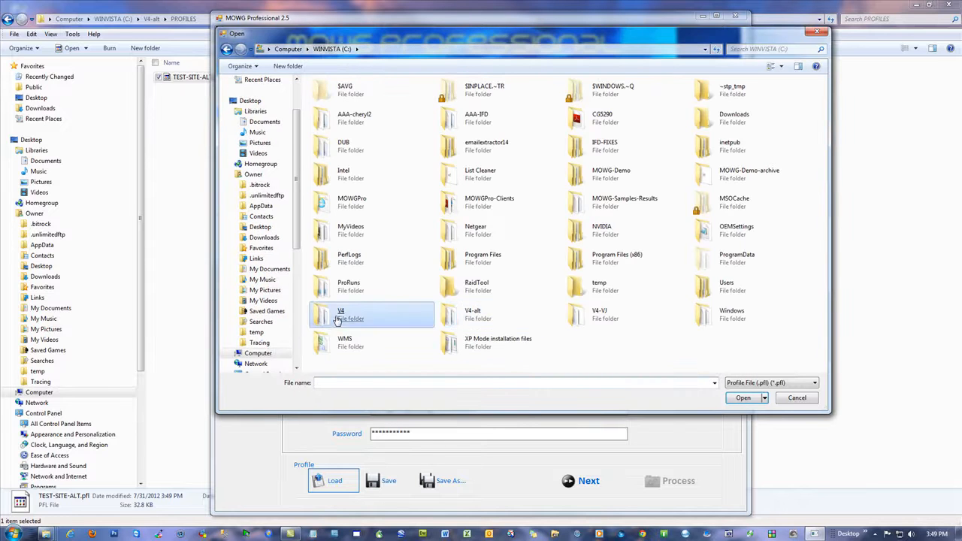
pyautogui.doubleClick(338, 316)
pyautogui.doubleClick(346, 147)
pyautogui.doubleClick(342, 96)
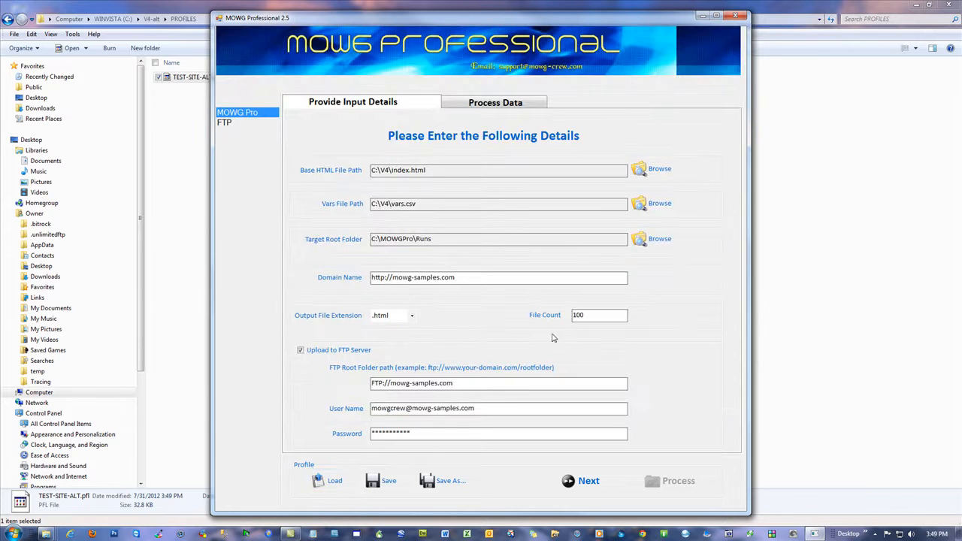
# - Set the TEST-SITE profile's file count to 200, close MOWG Professional with the profile saved, and close the folder window
pyautogui.doubleClick(610, 317)
pyautogui.write('200')
pyautogui.click(736, 15)
pyautogui.click(467, 302)
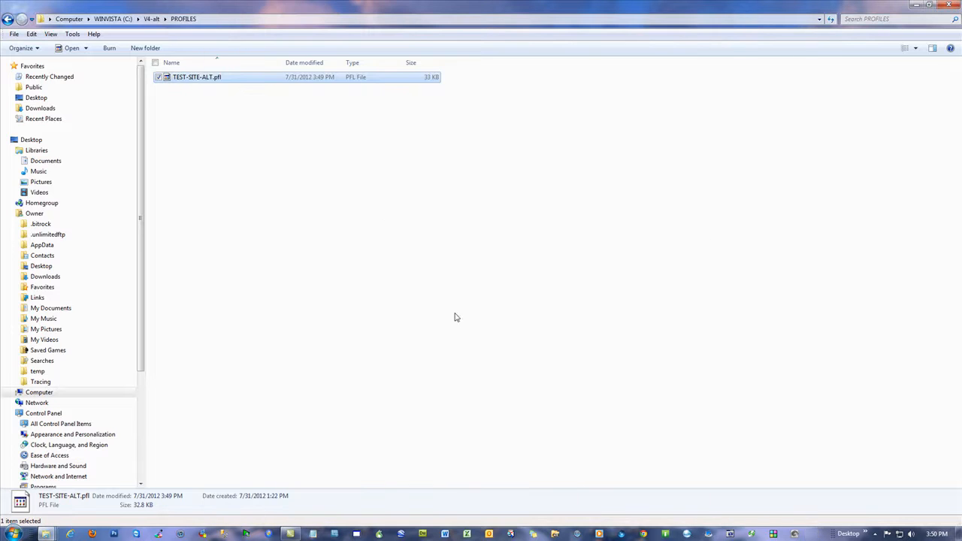
pyautogui.click(948, 6)
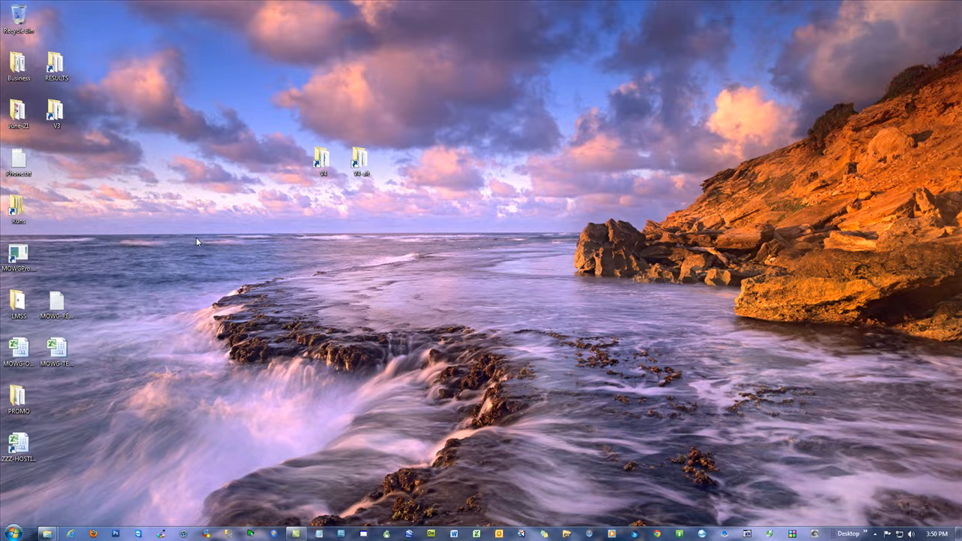
# - Switch to Internet Explorer, go to mowg-crew.com, and open its MOWG Training Videos page
pyautogui.click(71, 533)
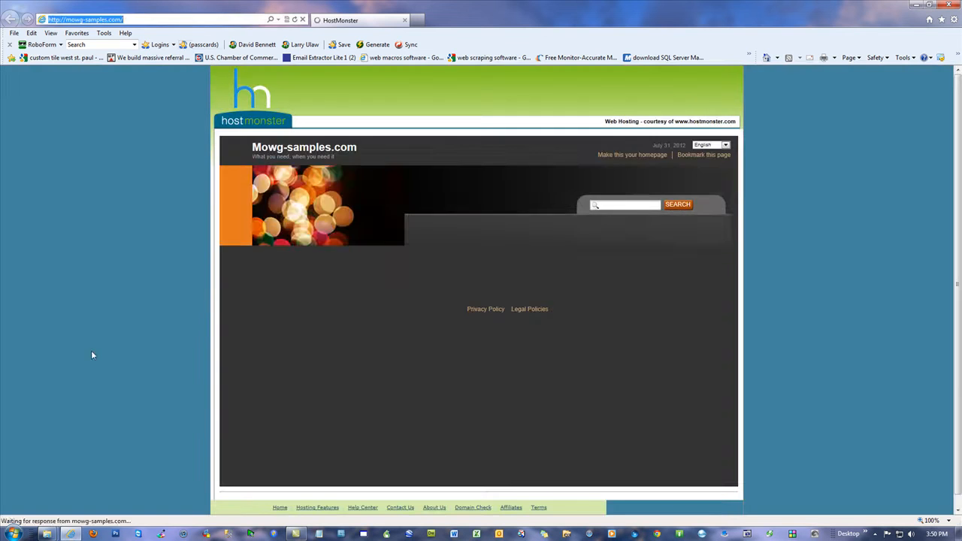
pyautogui.write('mowg-crew')
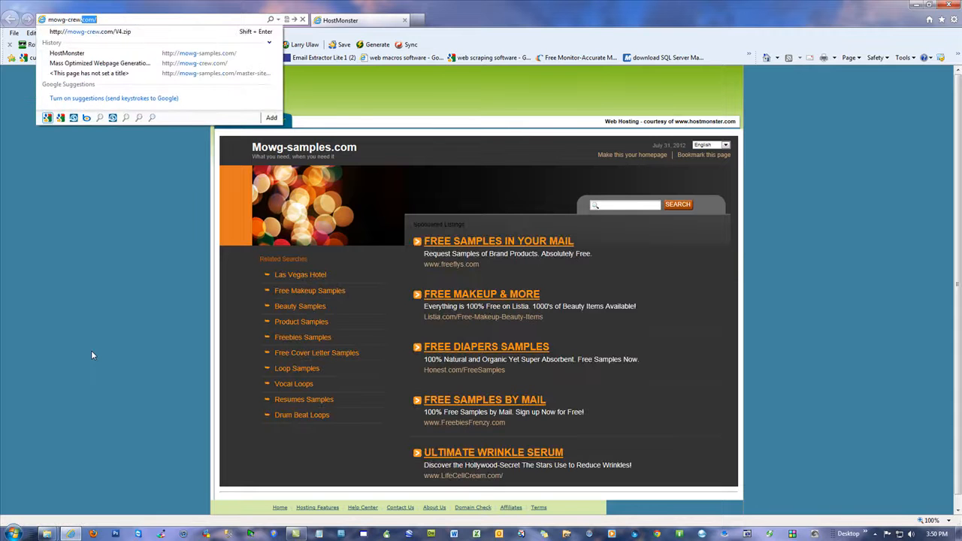
pyautogui.press('Return')
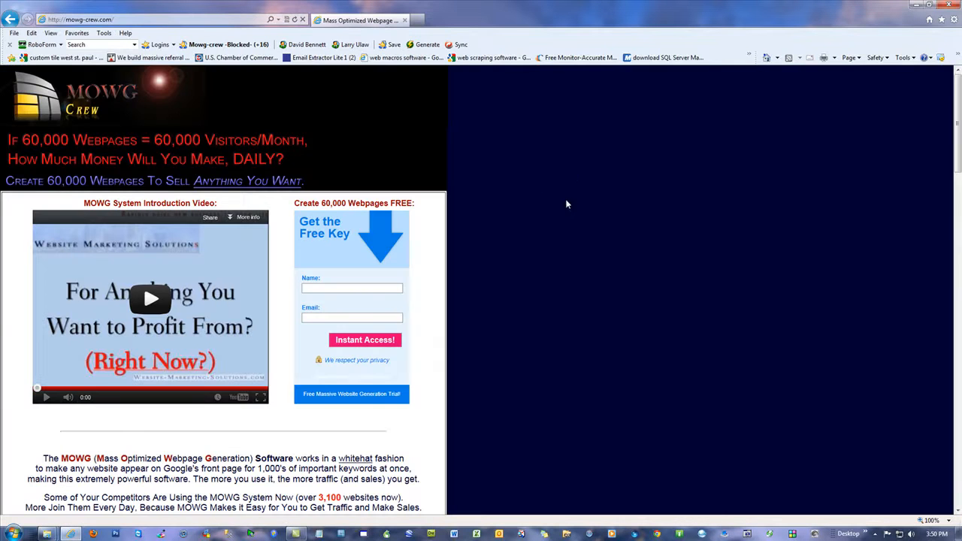
pyautogui.scroll(-7, 565, 209)
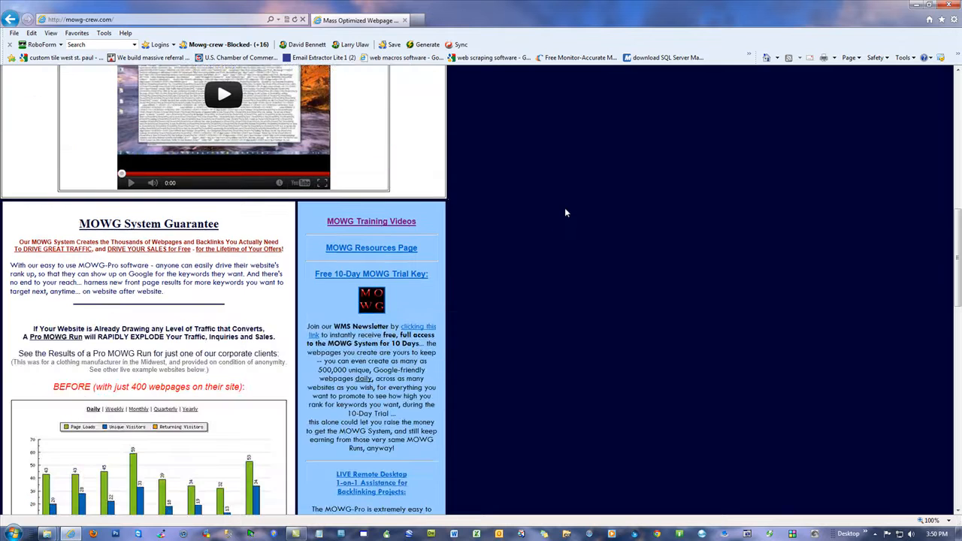
pyautogui.click(396, 226)
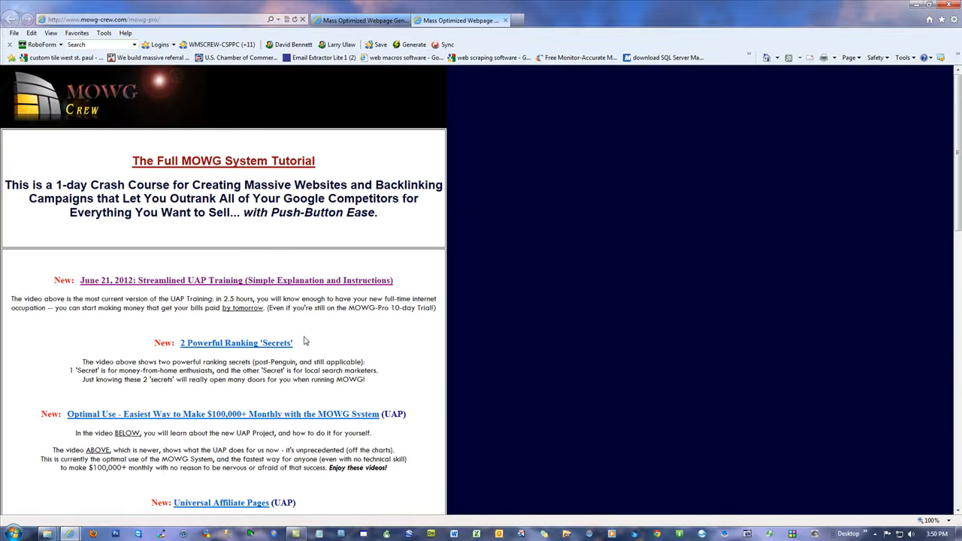
# - Highlight the 2 Powerful Ranking 'Secrets' video title on the tutorial page, and close the browser
pyautogui.moveTo(294, 345); pyautogui.dragTo(178, 344)
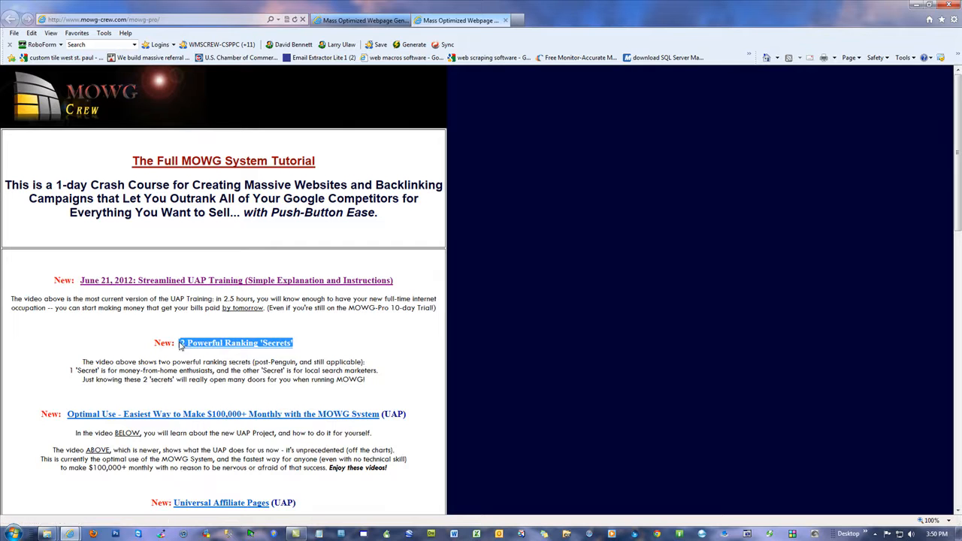
pyautogui.click(601, 268)
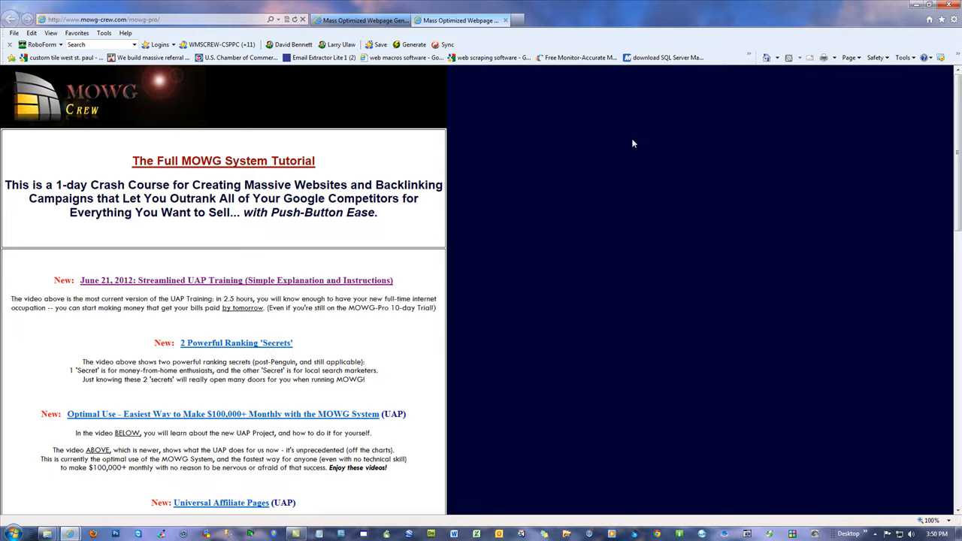
pyautogui.click(951, 6)
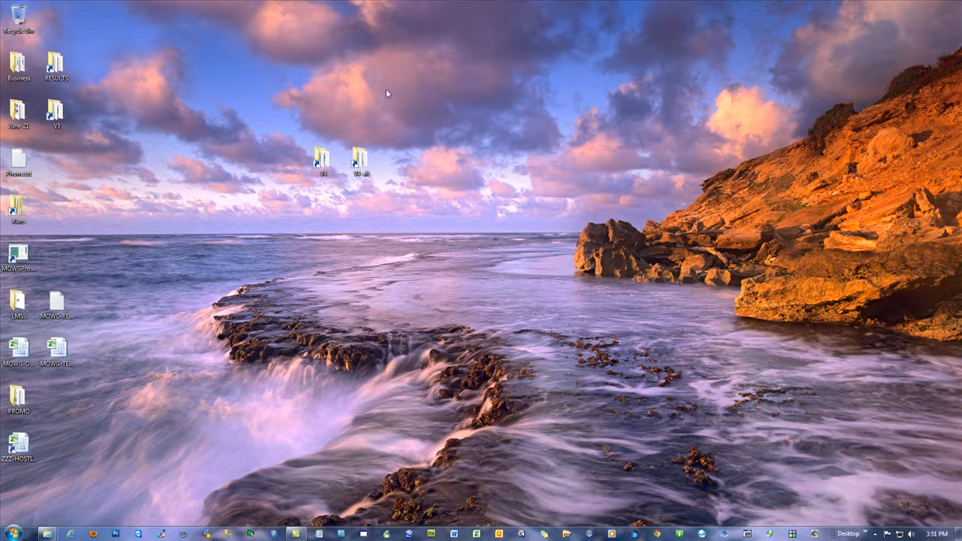
# - Launch MOWG Professional from the desktop and display the available output file extensions
pyautogui.click(18, 256)
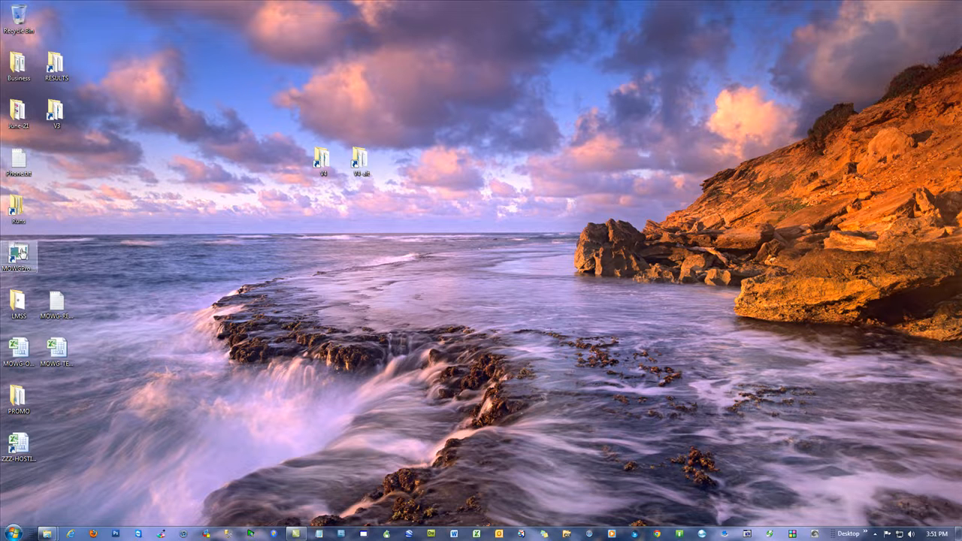
pyautogui.press('Return')
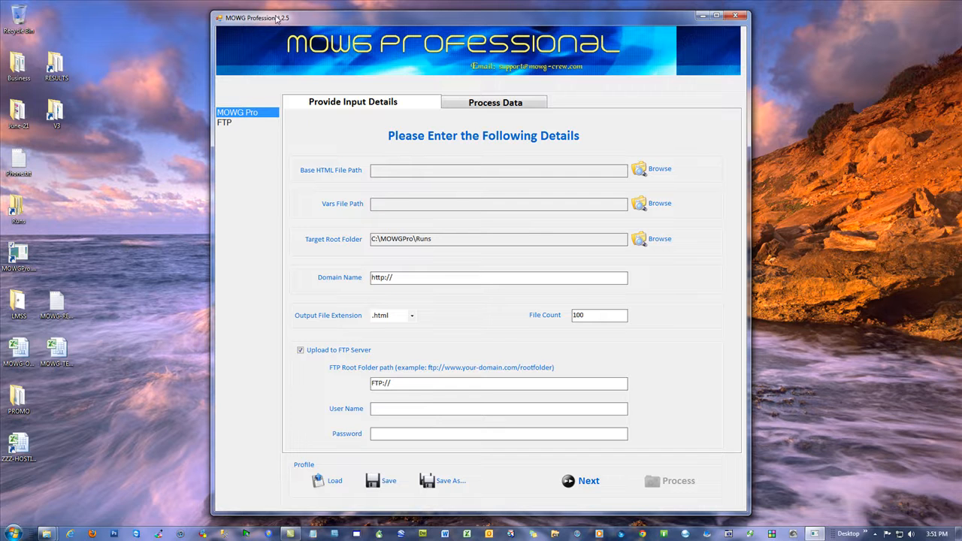
pyautogui.click(402, 316)
pyautogui.click(413, 317)
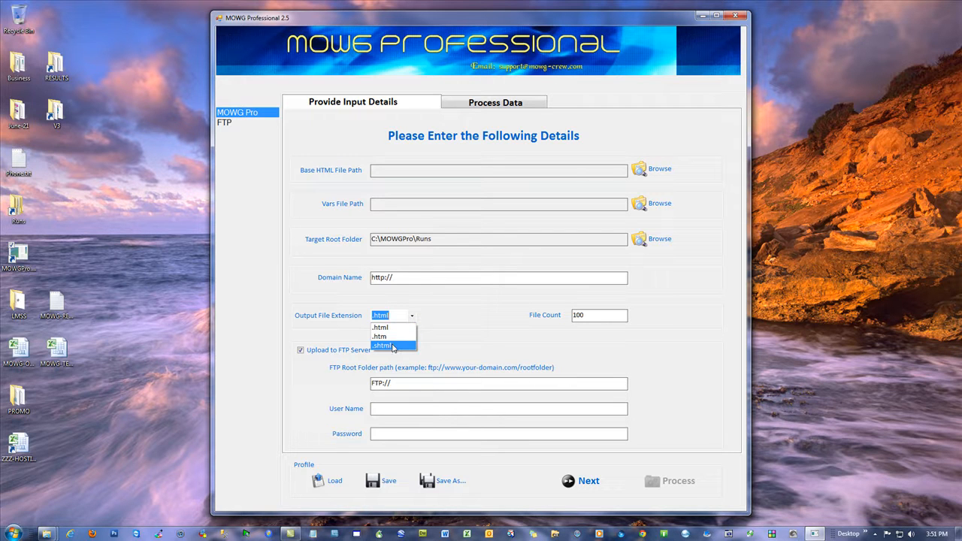
# - Replace the output file extension with manually entered values, ending with .shtml
pyautogui.click(396, 318)
pyautogui.click(394, 317)
pyautogui.moveTo(394, 316); pyautogui.dragTo(373, 317)
pyautogui.write('.h')
pyautogui.press('Delete')
pyautogui.press('BackSpace')
pyautogui.press('BackSpace')
pyautogui.write('.do')
pyautogui.press('BackSpace')
pyautogui.press('BackSpace')
pyautogui.write('xm')
pyautogui.press('BackSpace')
pyautogui.press('BackSpace')
pyautogui.write('shtml')
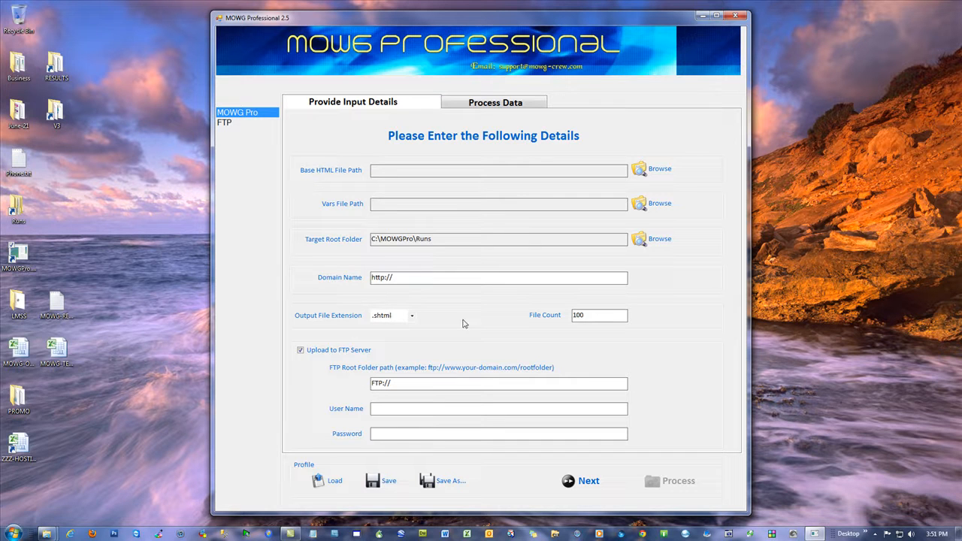
# - Replace the output file extension with .txt as a trial, and set it to .doc
pyautogui.press('BackSpace')
pyautogui.press('BackSpace')
pyautogui.press('BackSpace')
pyautogui.press('BackSpace')
pyautogui.press('BackSpace')
pyautogui.write('txt')
pyautogui.write('doc')
# - Open Bulk Rename Utility for a brief look, close it, and return to the output file extension
pyautogui.click(555, 535)
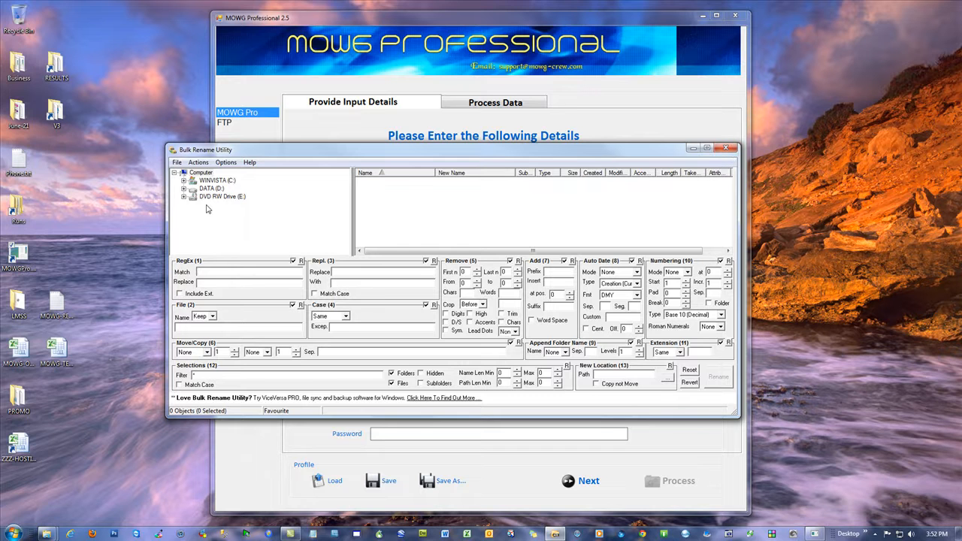
pyautogui.click(726, 149)
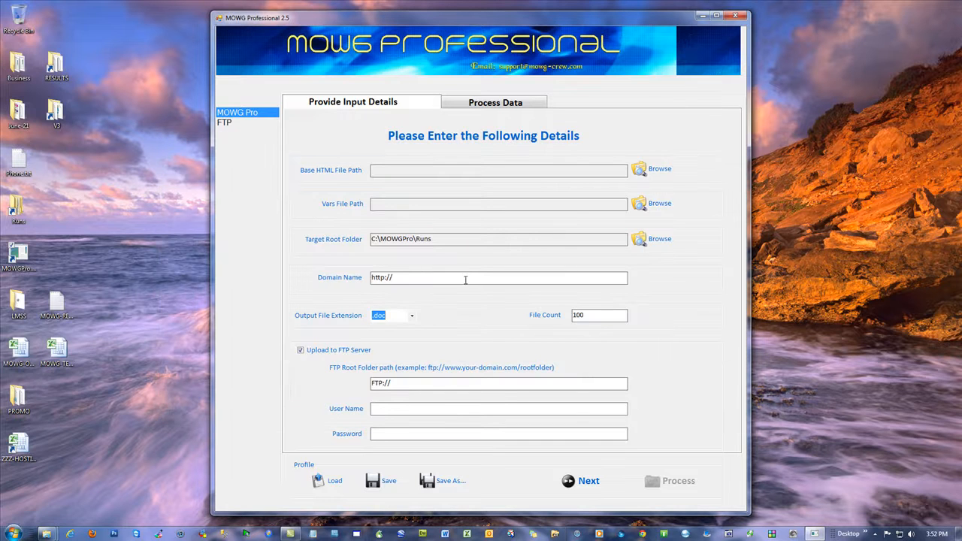
pyautogui.click(385, 316)
# - Switch to Internet Explorer and open the mowg-crew.com website
pyautogui.click(73, 536)
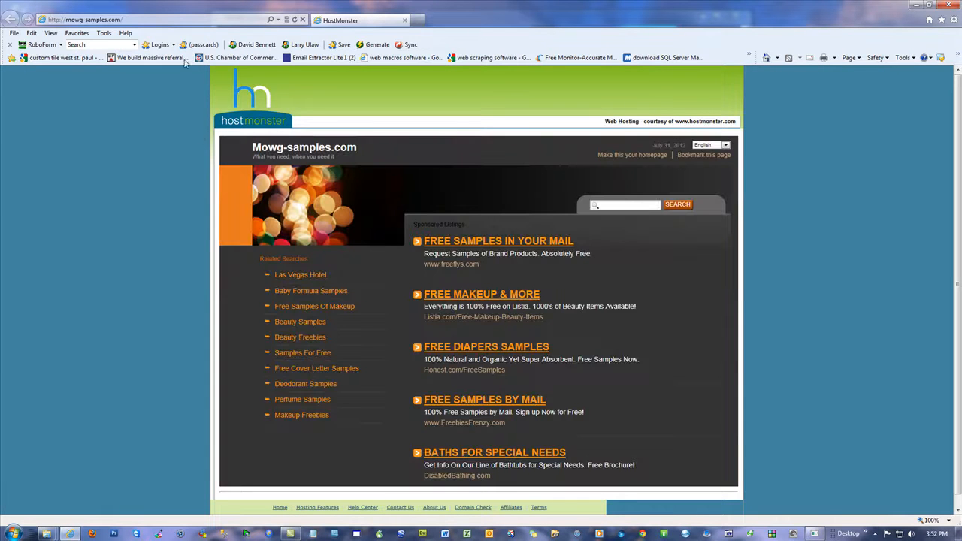
pyautogui.click(174, 21)
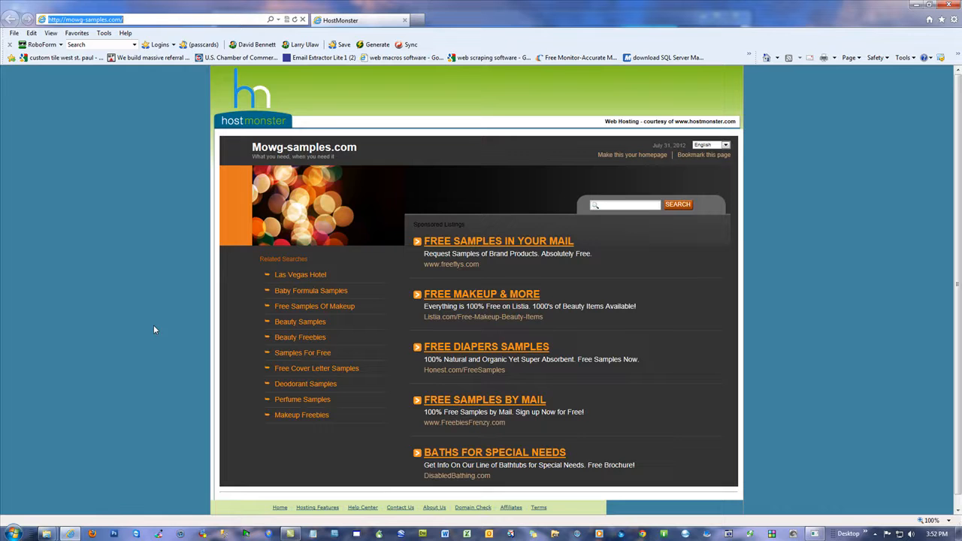
pyautogui.write('mowg-cre')
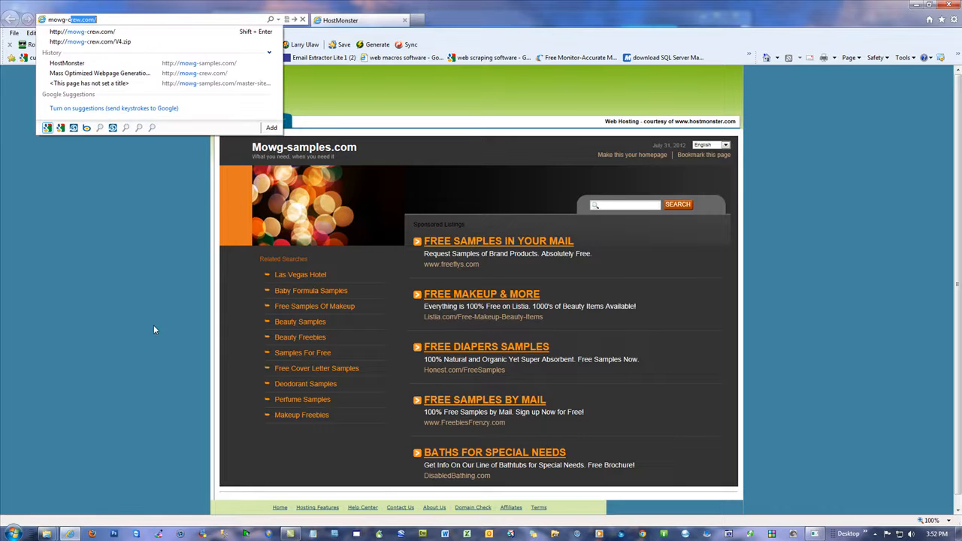
pyautogui.write('w.com')
pyautogui.press('Return')
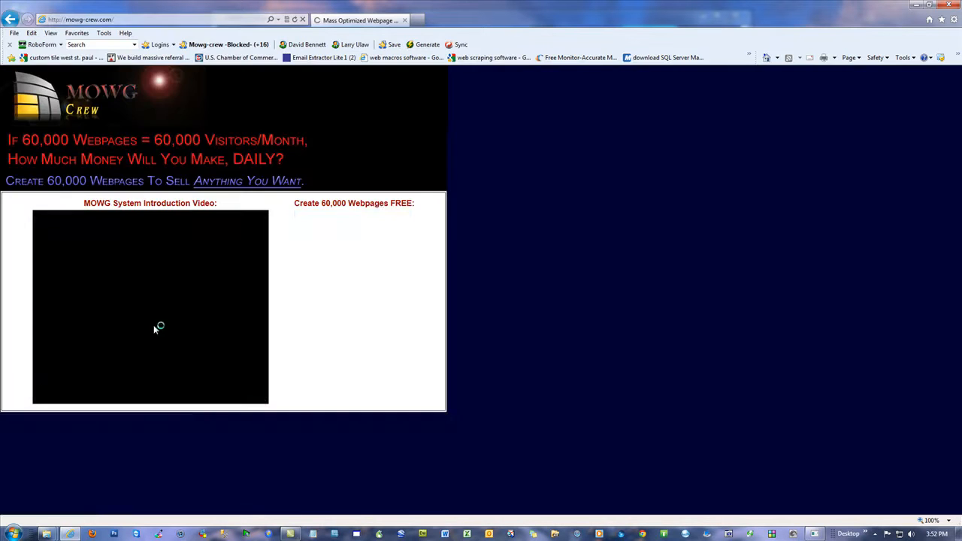
# - Open the MOWG Resources page, highlight the File Mass Renaming Software entry, and return to the output file extension in MOWG Professional
pyautogui.scroll(-8, 588, 210)
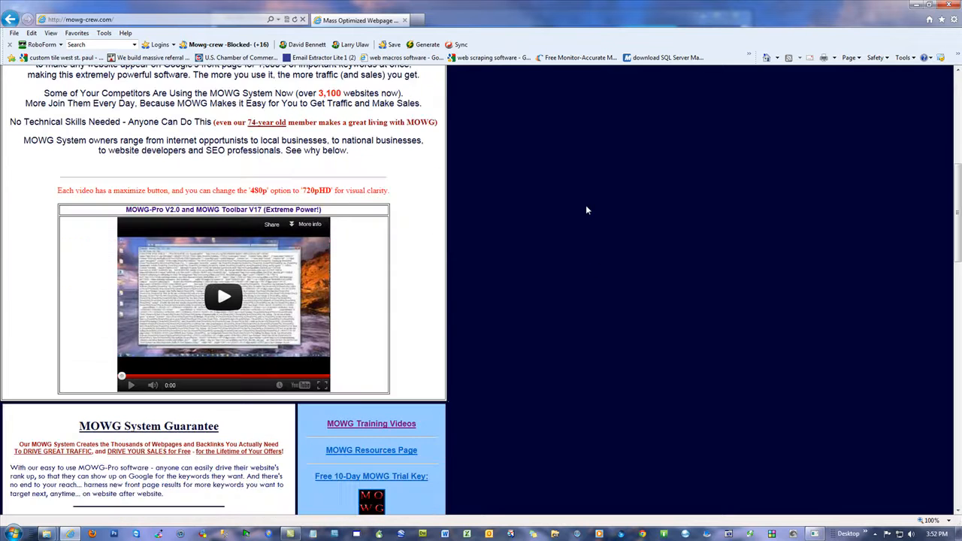
pyautogui.click(377, 250)
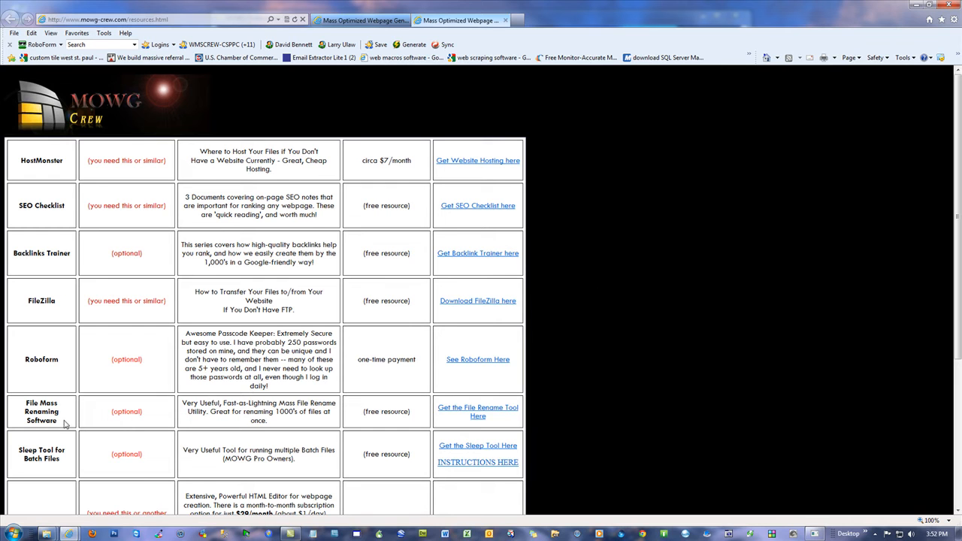
pyautogui.moveTo(64, 425); pyautogui.dragTo(27, 403)
pyautogui.click(69, 416)
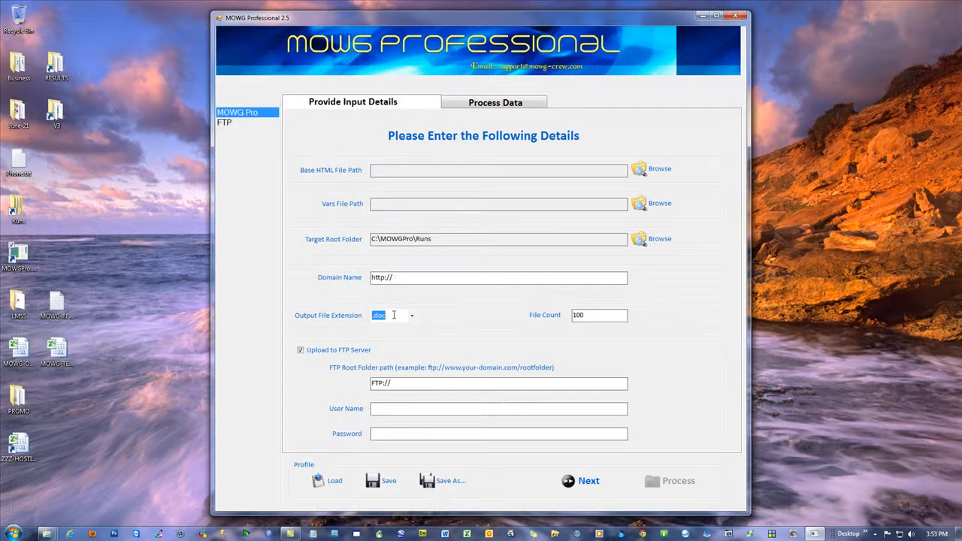
pyautogui.click(394, 315)
# - Open the MOWGRun_Date_073112_Time_145046 folder inside Runs from the desktop and select its full path
pyautogui.click(16, 208)
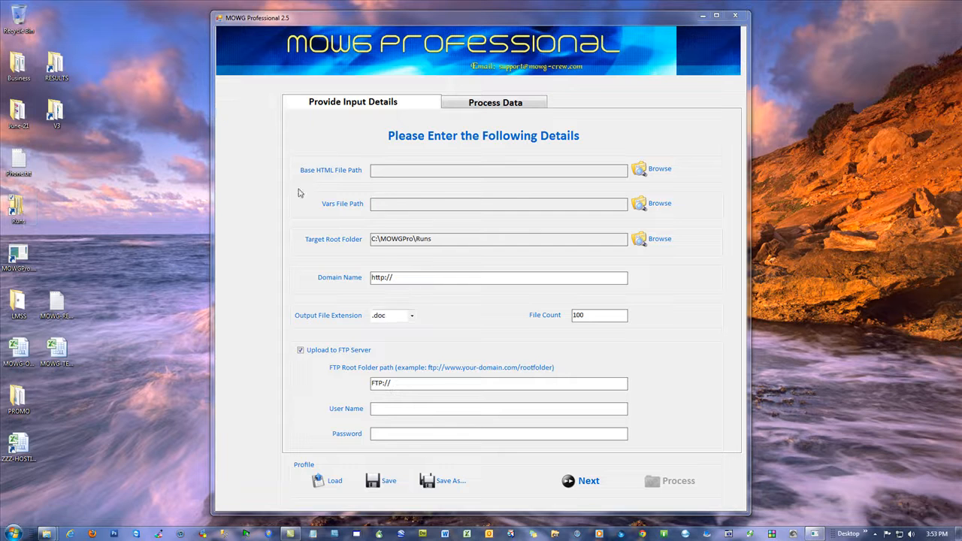
pyautogui.press('Return')
pyautogui.doubleClick(244, 99)
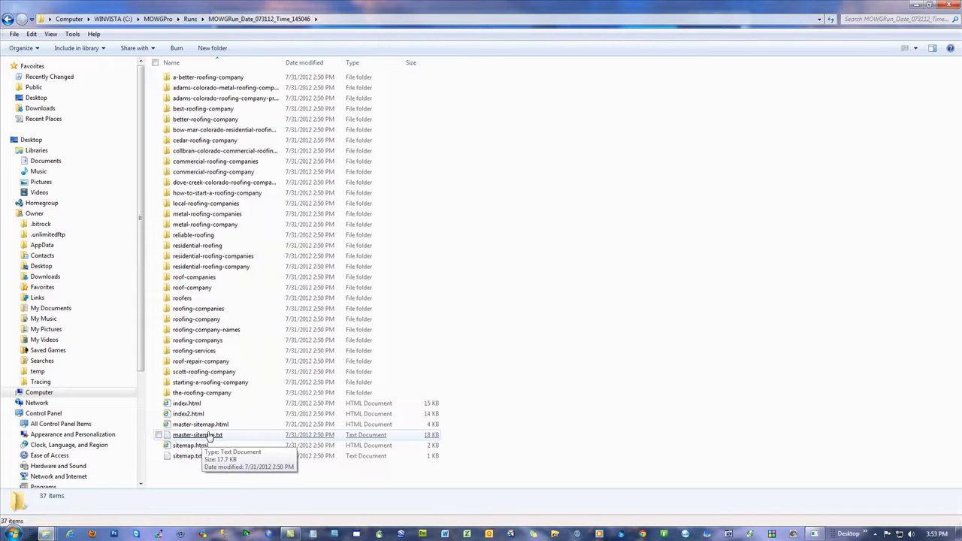
pyautogui.click(332, 20)
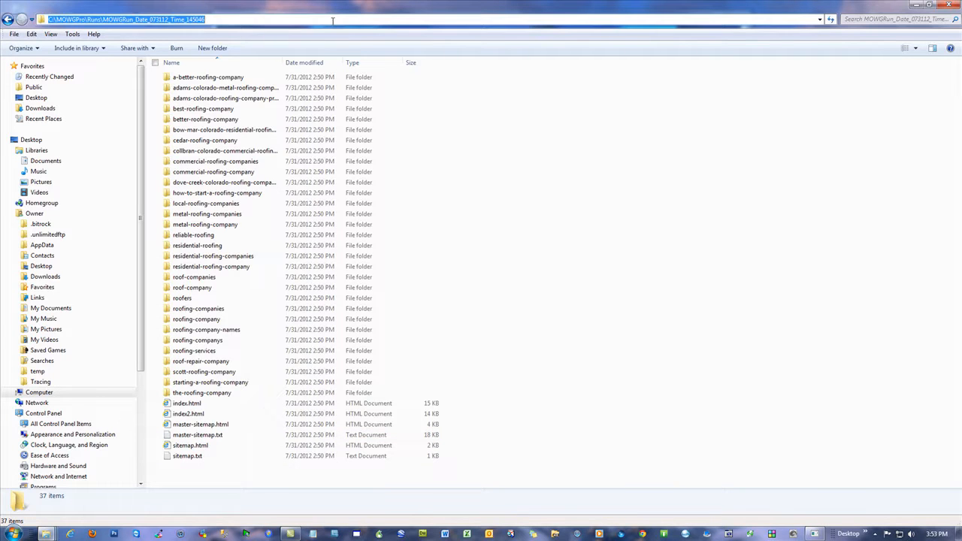
# - Open the Search And Replace tool for a brief look, close it and the run folder, and return to MOWG Professional
pyautogui.click(511, 534)
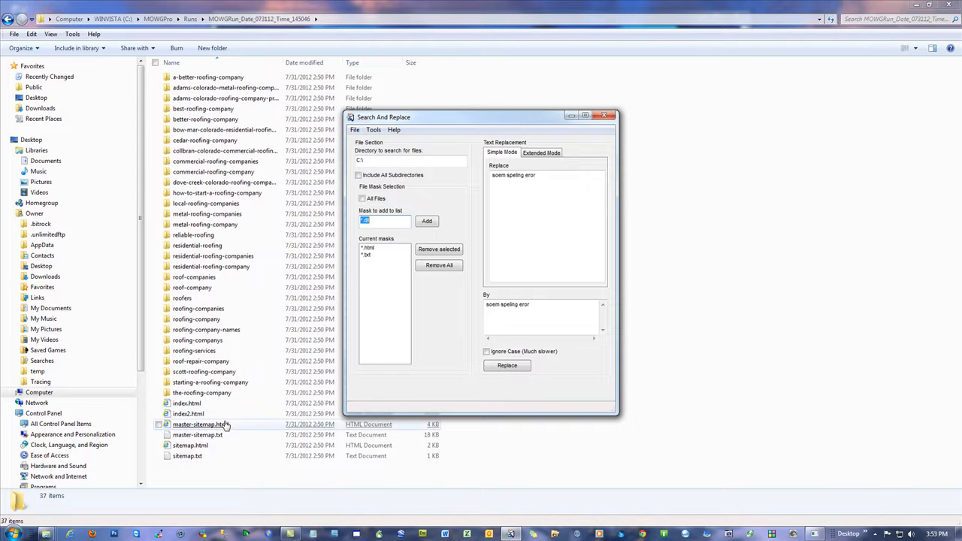
pyautogui.click(605, 115)
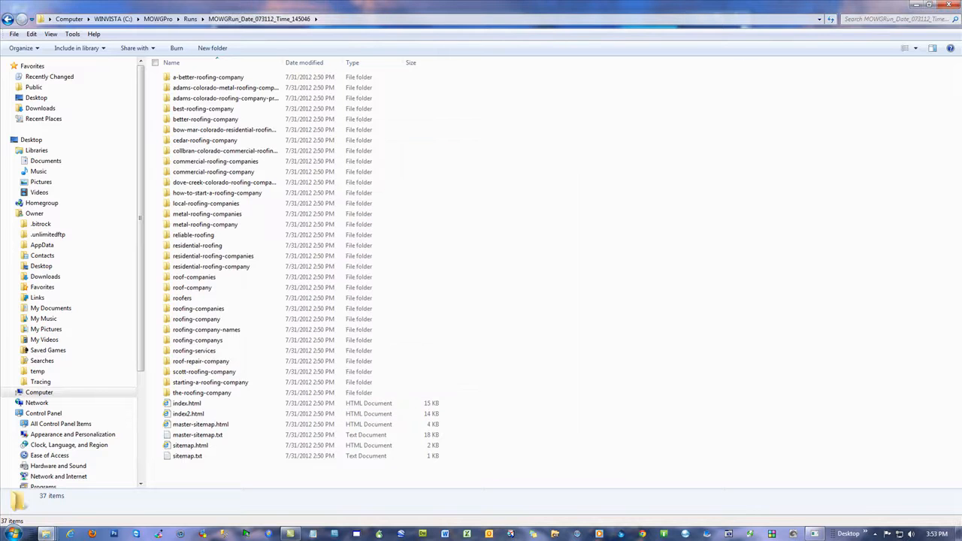
pyautogui.click(948, 5)
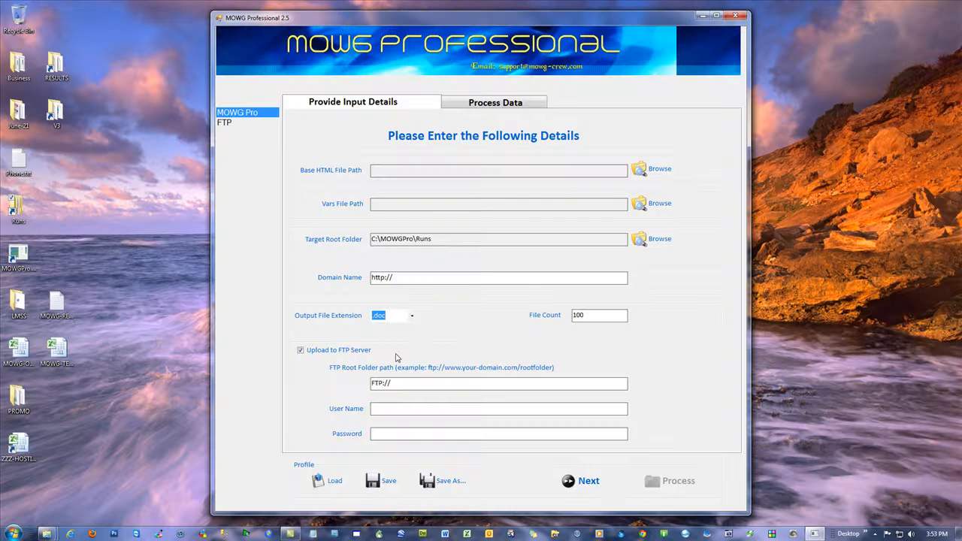
pyautogui.click(388, 316)
pyautogui.click(141, 219)
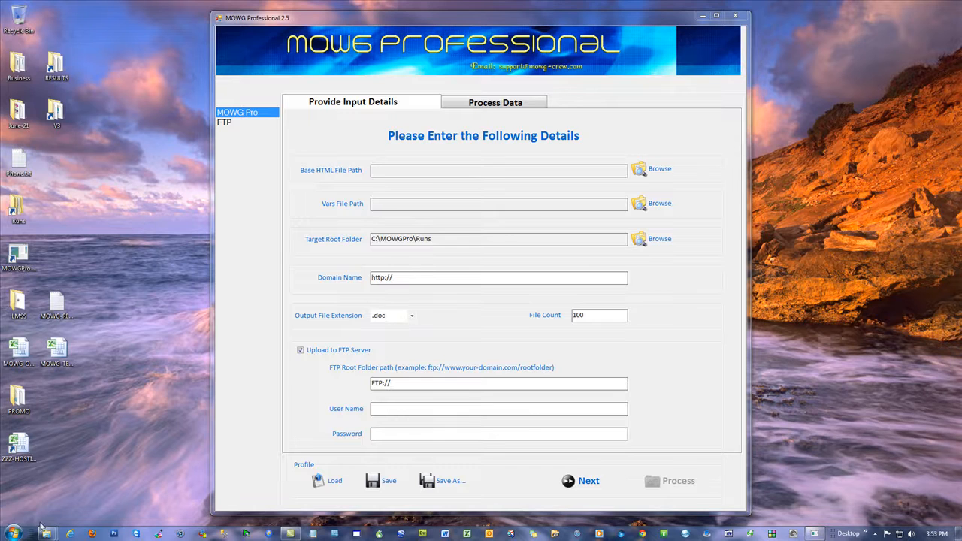
# - Switch to Internet Explorer, load mowg-crew.com again, and open its MOWG Resources page
pyautogui.click(69, 535)
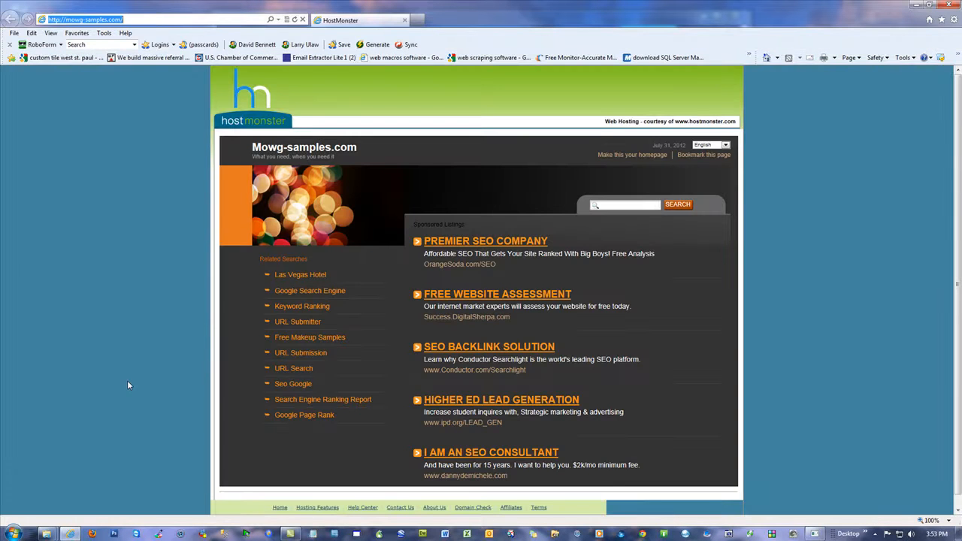
pyautogui.write('mowg-crew.co')
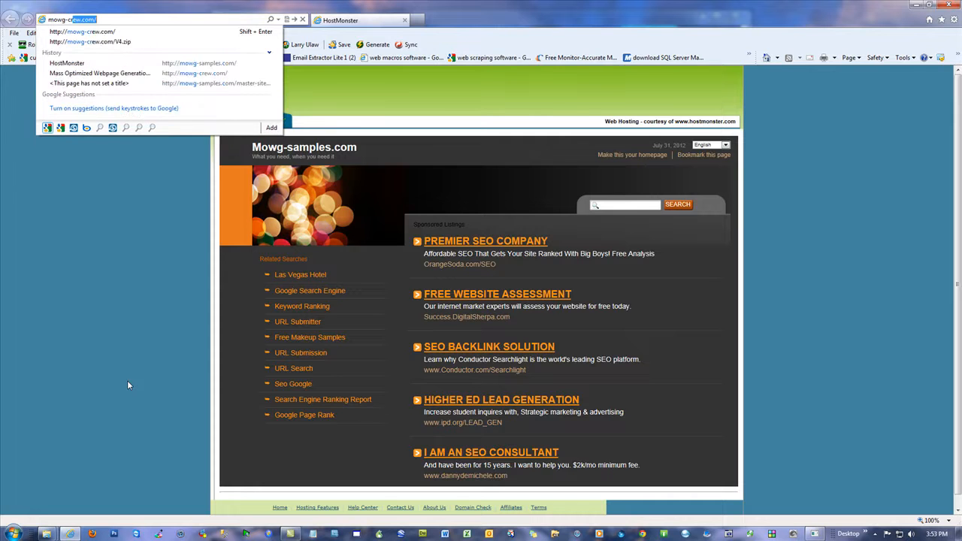
pyautogui.press('Return')
pyautogui.scroll(-3, 557, 318)
pyautogui.click(388, 250)
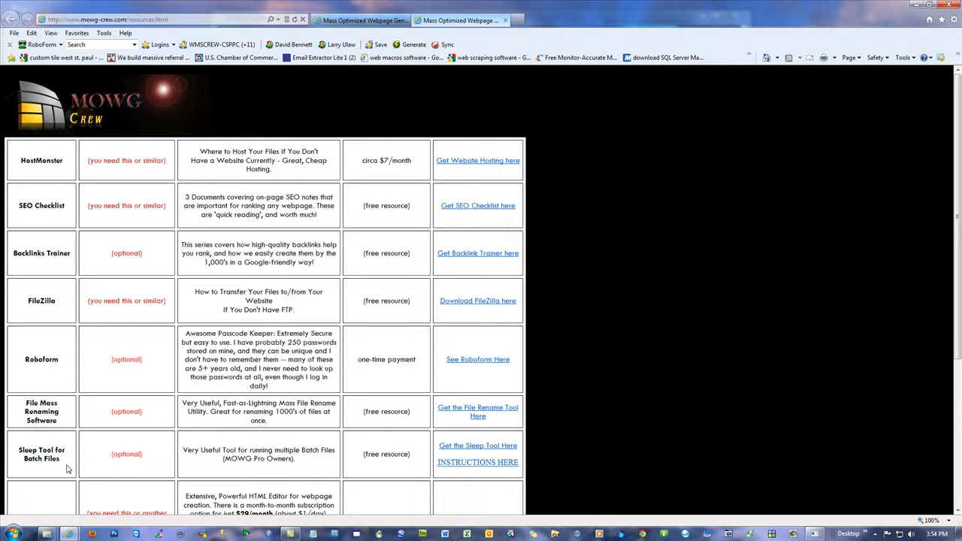
# - Highlight the Search&Replace entry on the resources page, close the browser, and return to the .doc output file extension
pyautogui.scroll(-3, 68, 284)
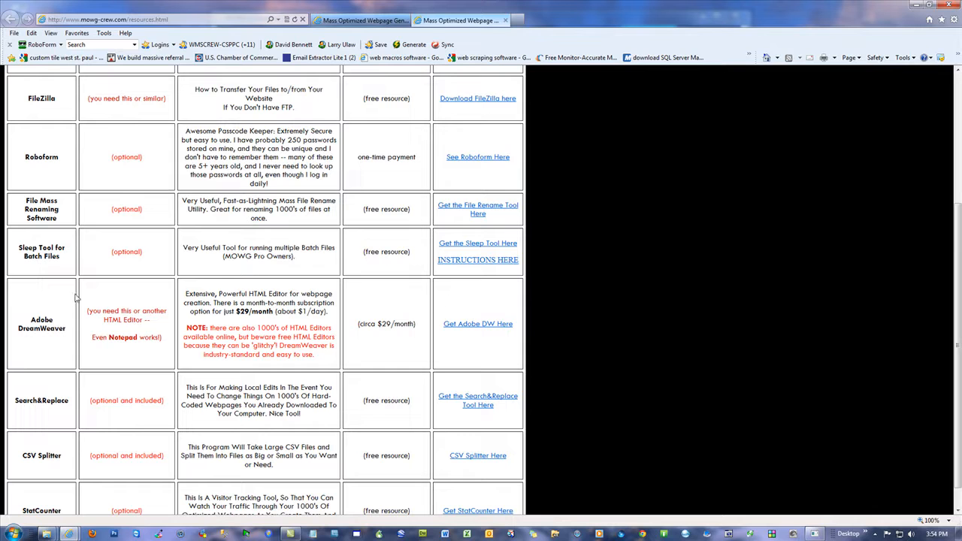
pyautogui.moveTo(77, 405); pyautogui.dragTo(11, 403)
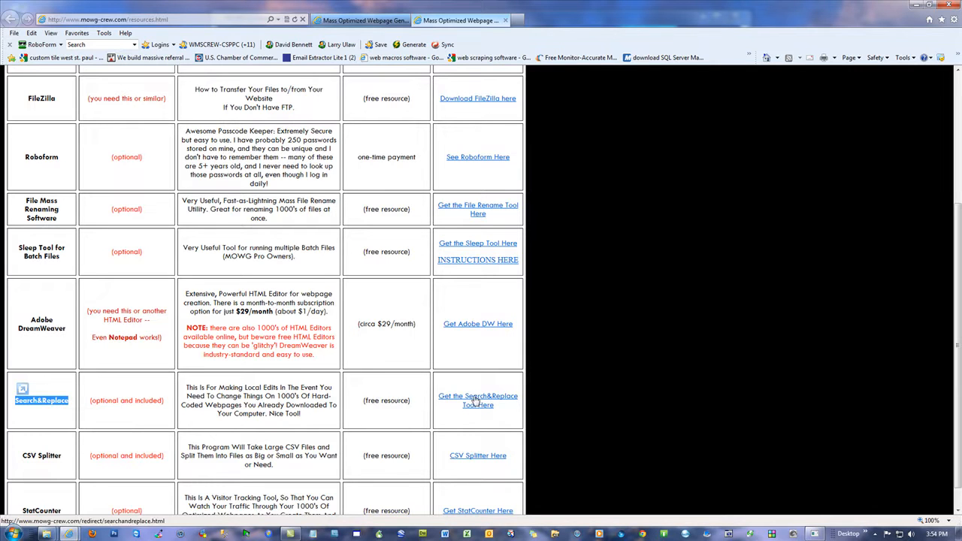
pyautogui.click(949, 5)
pyautogui.click(399, 321)
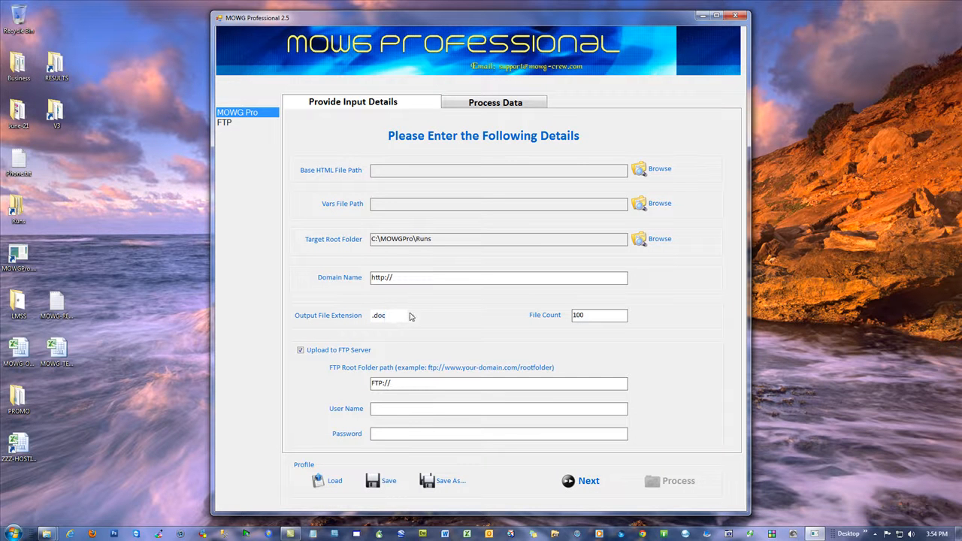
pyautogui.moveTo(390, 314); pyautogui.dragTo(372, 315)
pyautogui.click(391, 316)
# - Open index.html from the desktop's V3 folder in Notepad, review its variable-filled HTML code, and close it
pyautogui.doubleClick(57, 116)
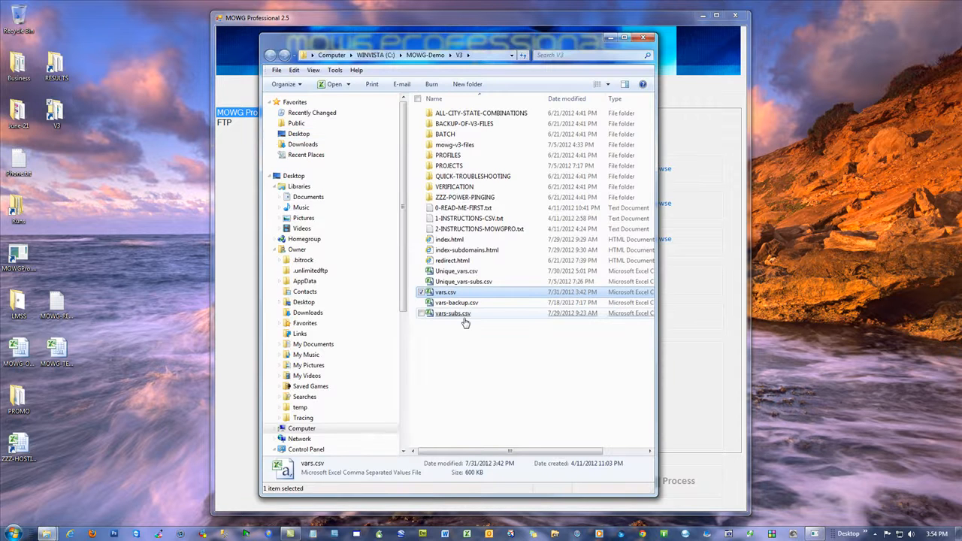
pyautogui.rightClick(445, 243)
pyautogui.click(470, 260)
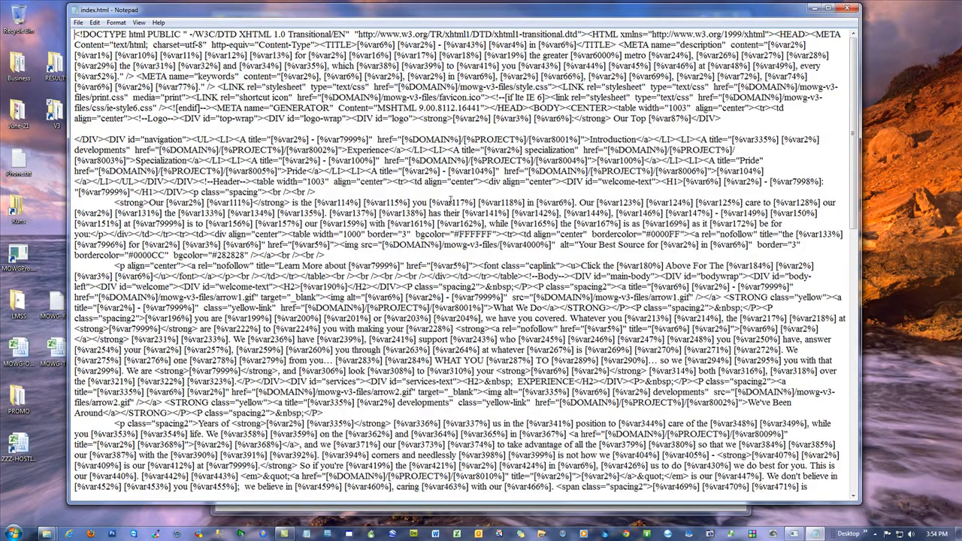
pyautogui.scroll(-20, 451, 211)
pyautogui.scroll(20, 503, 278)
pyautogui.moveTo(268, 35); pyautogui.dragTo(136, 34)
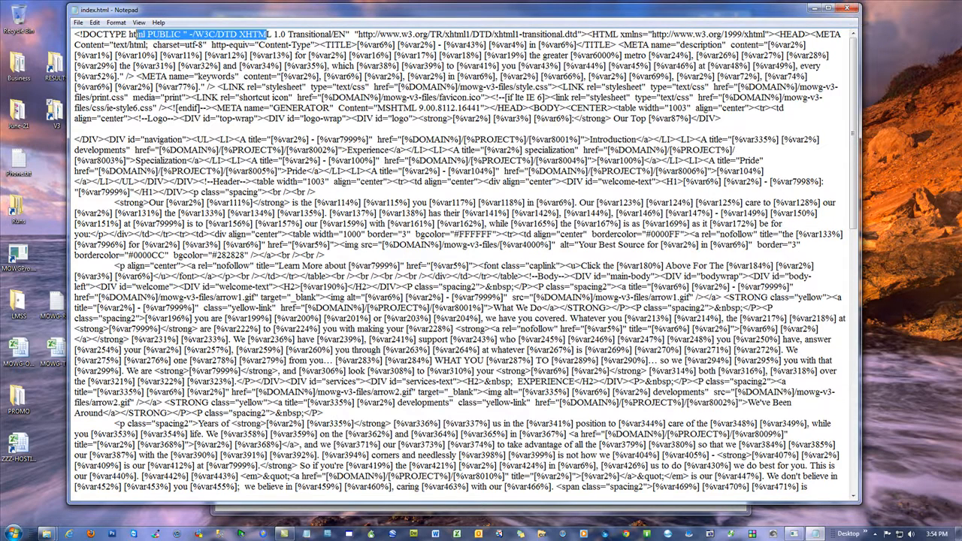
pyautogui.click(531, 125)
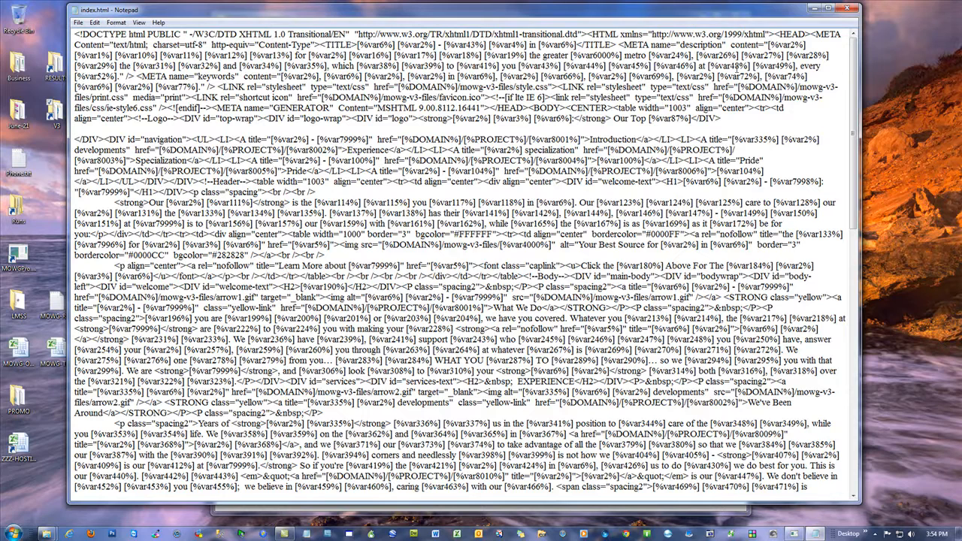
pyautogui.click(848, 9)
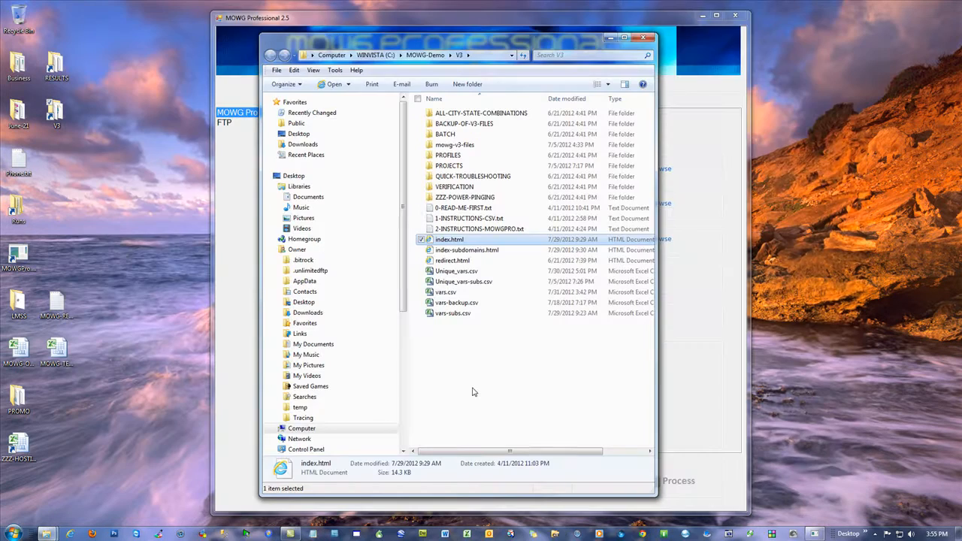
# - Open vars.csv from the V3 folder in Excel and clear cell B2 under var7999
pyautogui.click(473, 391)
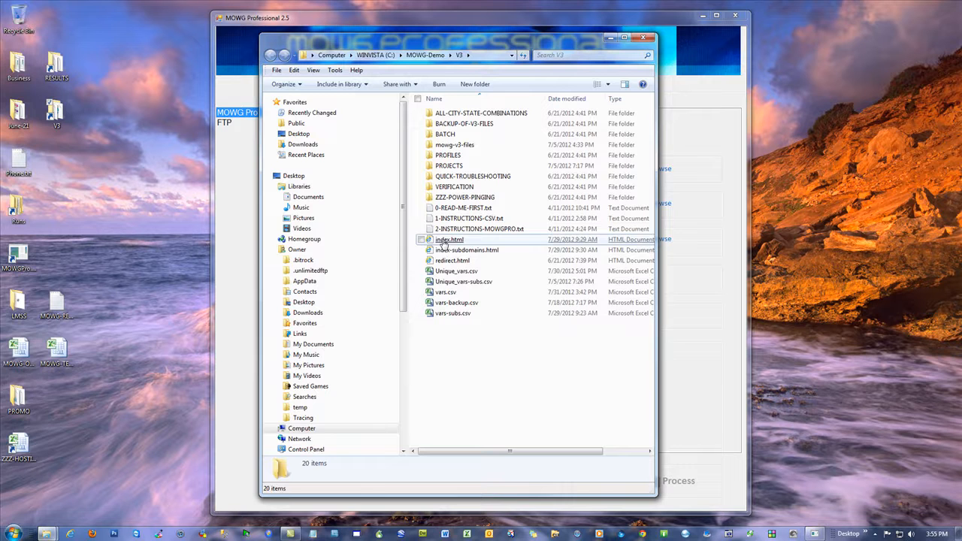
pyautogui.doubleClick(446, 293)
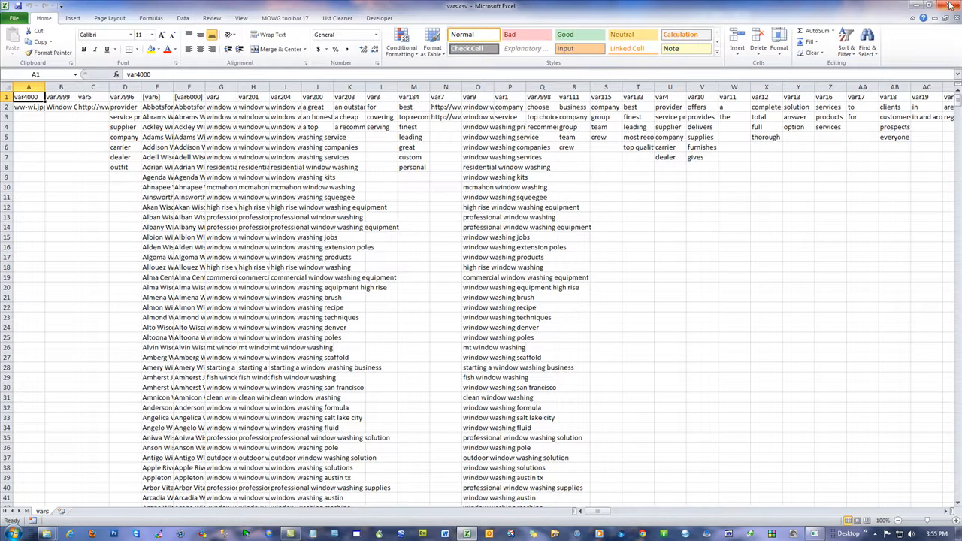
pyautogui.click(64, 106)
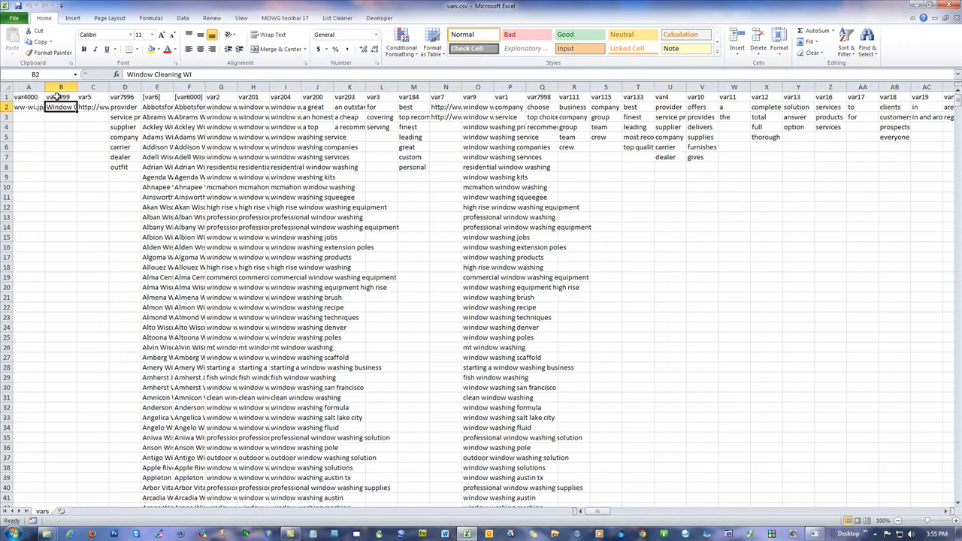
pyautogui.press('BackSpace')
pyautogui.click(73, 178)
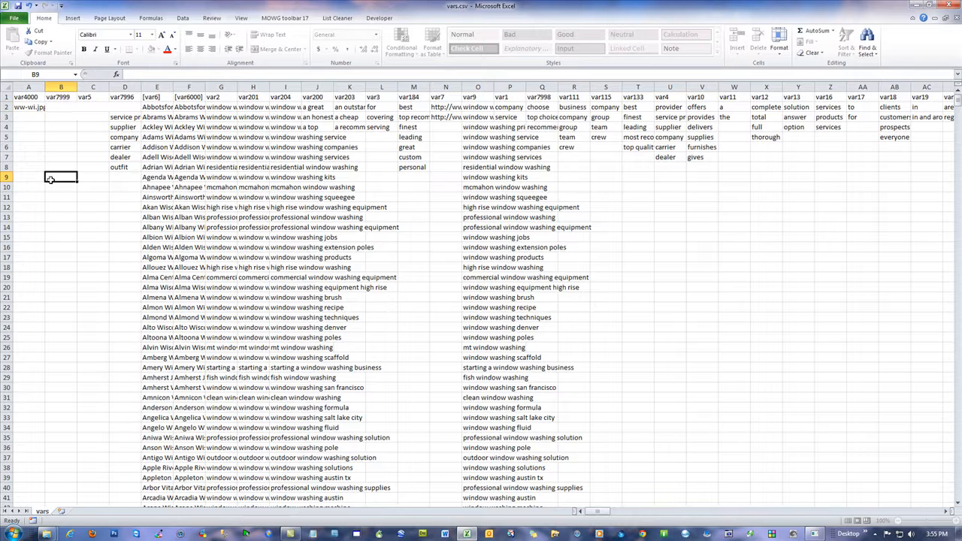
# - Try to enter a value starting with a hyphen in cell B2 under var7999, and cancel the entry
pyautogui.click(61, 107)
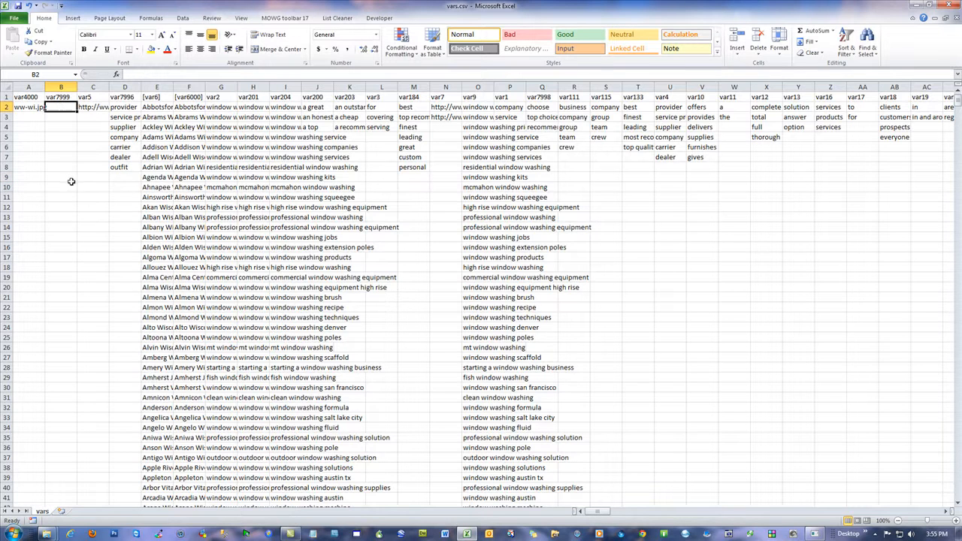
pyautogui.doubleClick(63, 106)
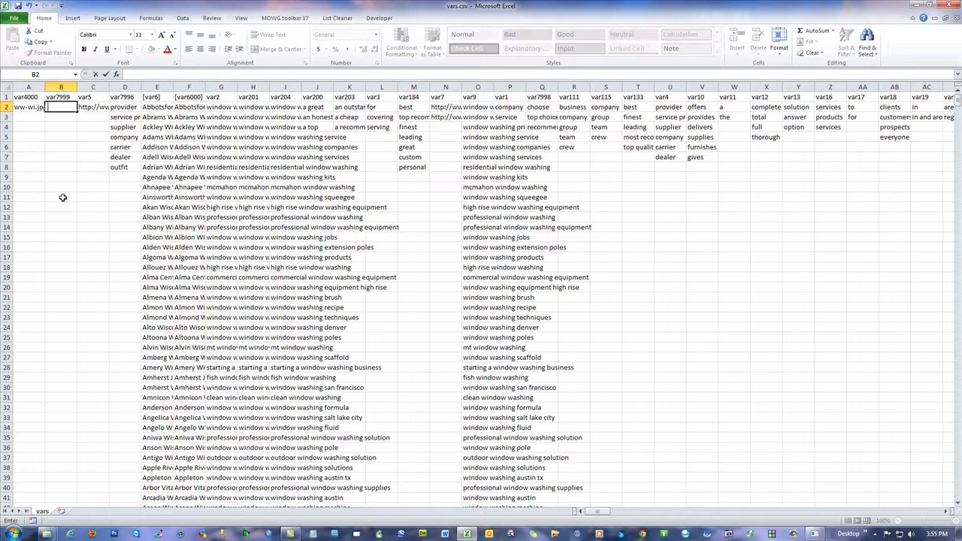
pyautogui.click(58, 130)
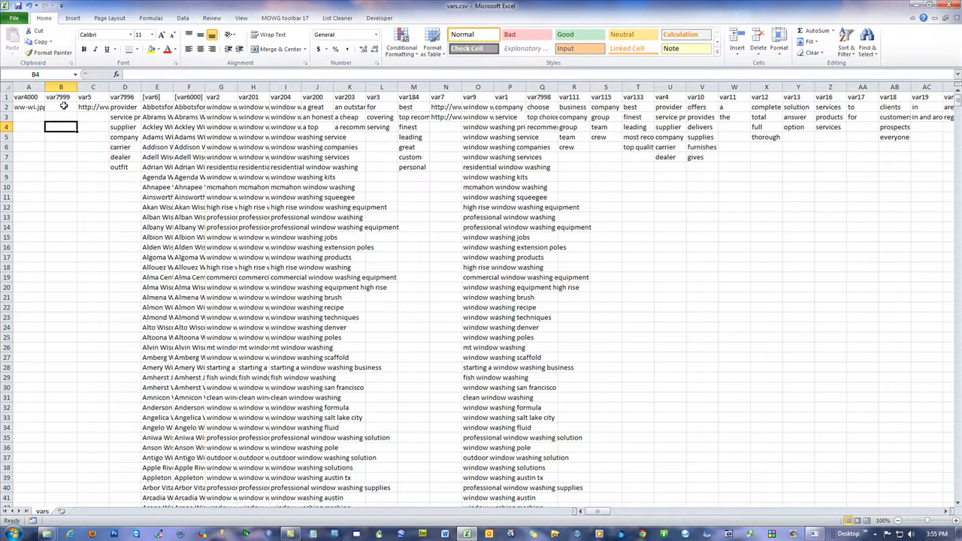
pyautogui.doubleClick(64, 106)
pyautogui.write('-B6')
pyautogui.click(63, 148)
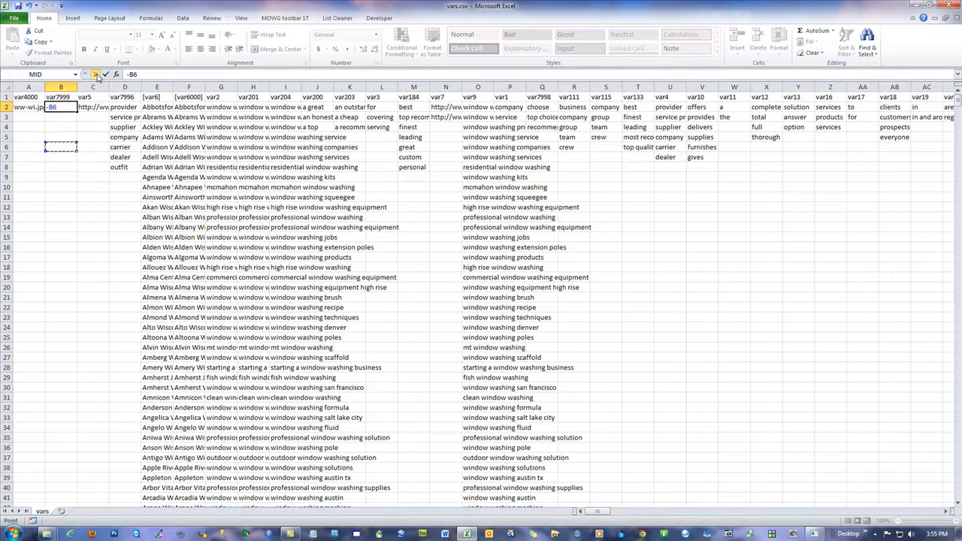
pyautogui.click(96, 75)
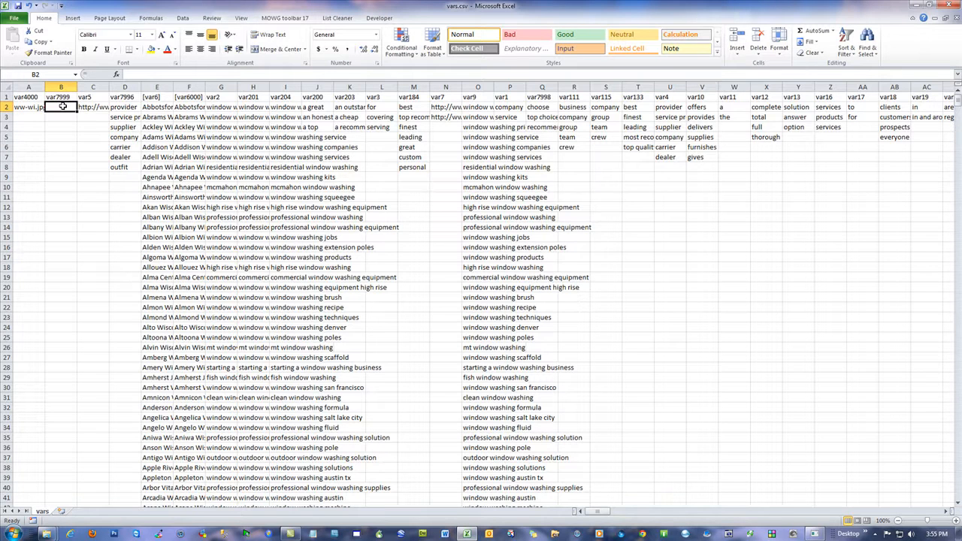
# - Enter an apostrophe followed by a hyphen in cell B2 under var7999, and inspect the cell's stored entry
pyautogui.write("'-")
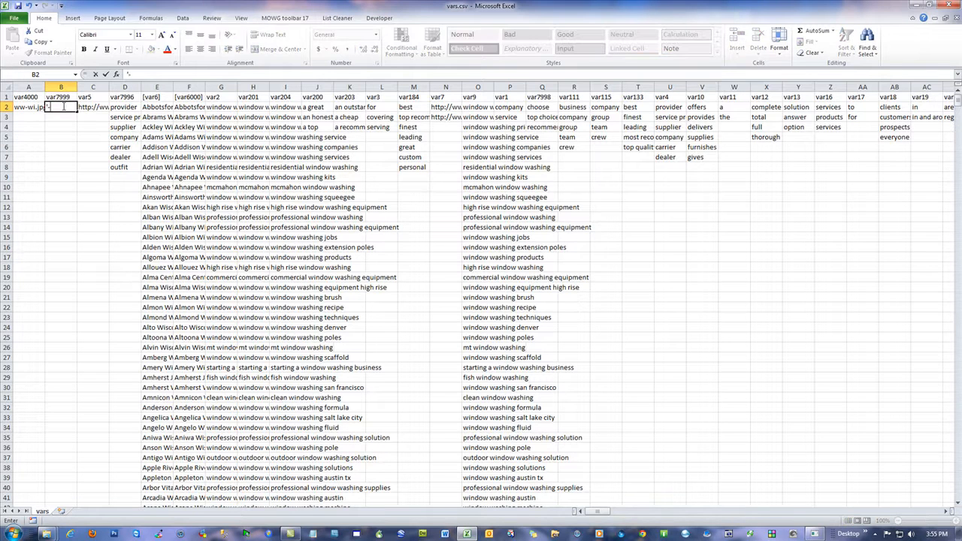
pyautogui.click(64, 158)
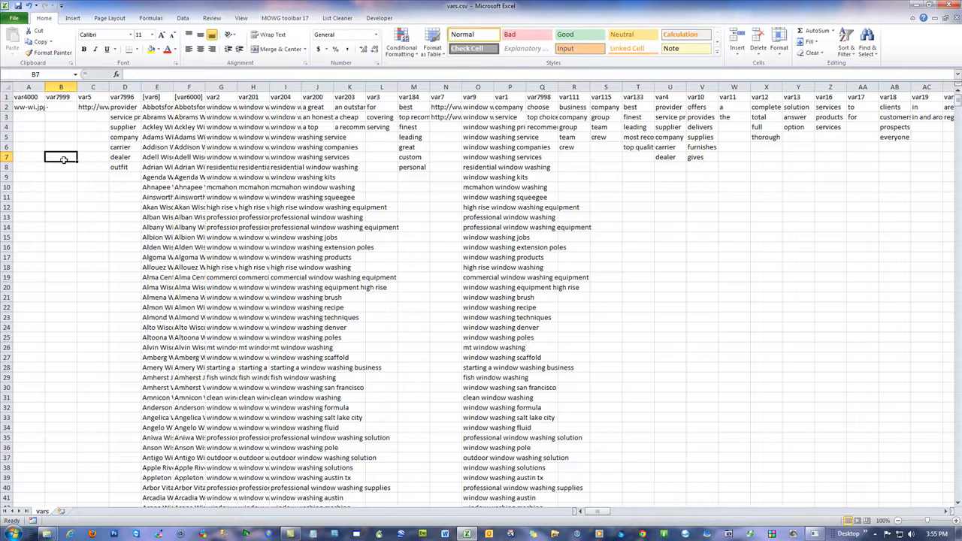
pyautogui.click(55, 108)
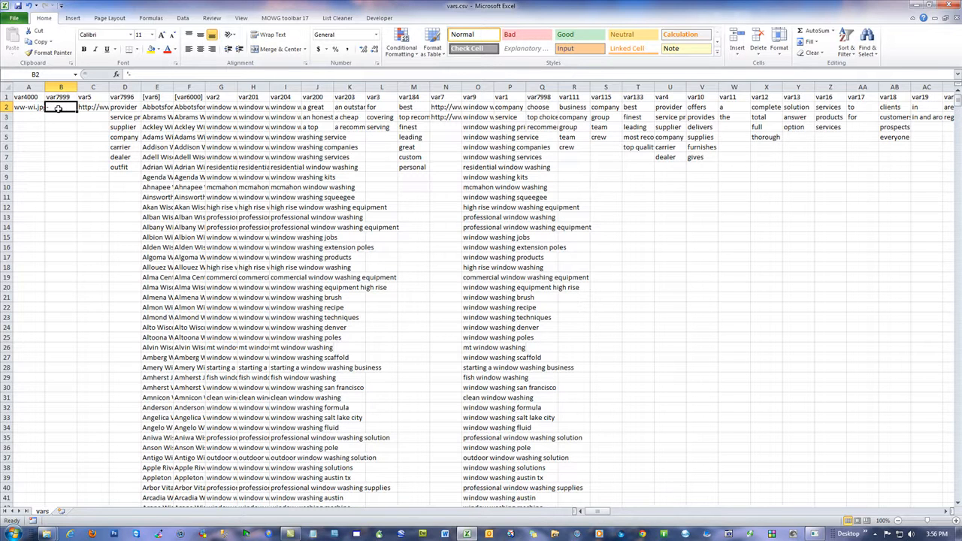
pyautogui.click(60, 134)
pyautogui.click(61, 108)
pyautogui.click(128, 72)
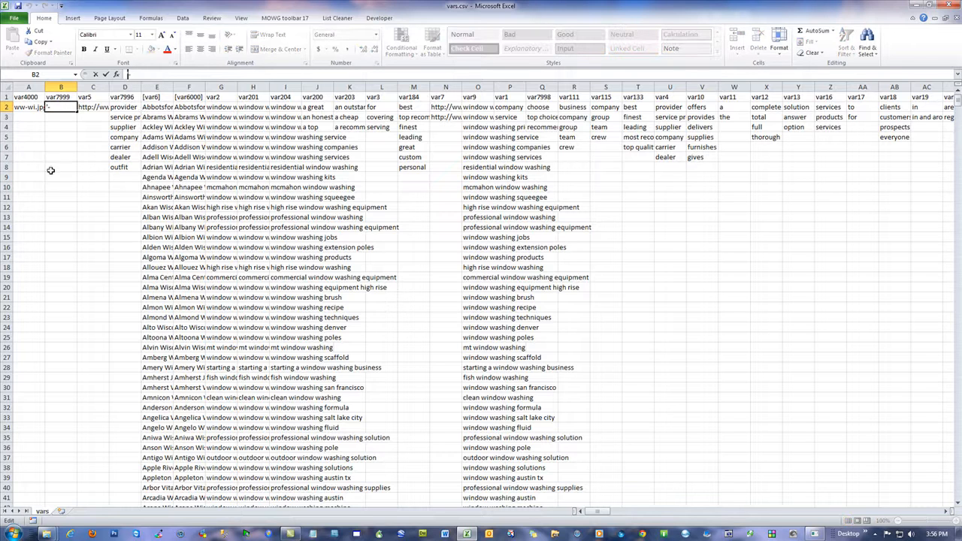
pyautogui.click(49, 144)
pyautogui.click(58, 107)
pyautogui.click(59, 144)
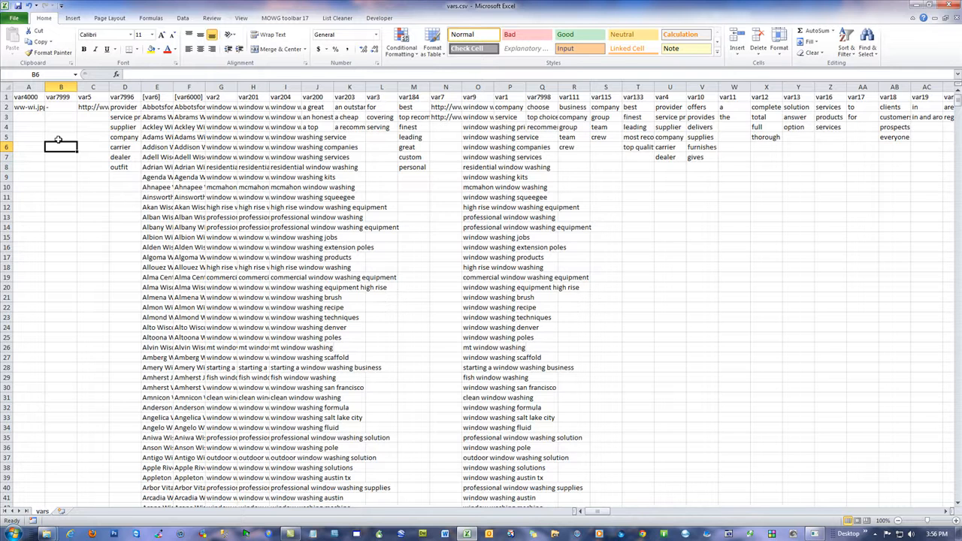
pyautogui.click(61, 108)
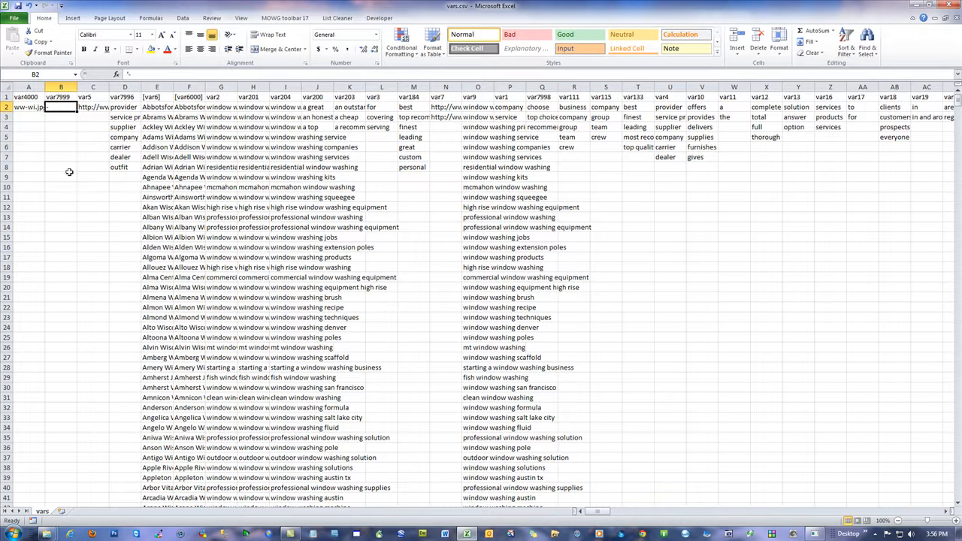
# - Undo the edits to cell B2 under var7999, and save and close vars.csv
pyautogui.click(30, 8)
pyautogui.click(58, 127)
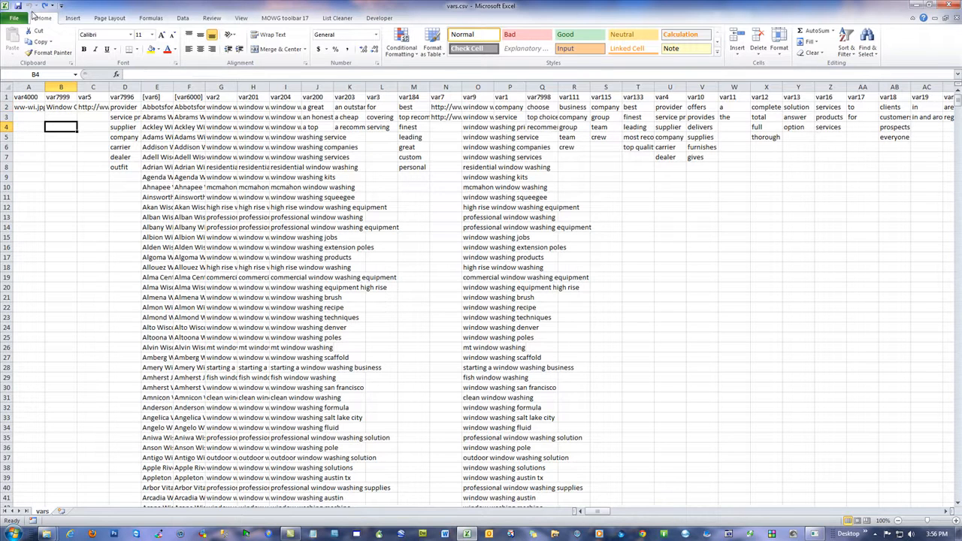
pyautogui.click(17, 5)
pyautogui.press('Return')
pyautogui.click(951, 5)
pyautogui.click(485, 288)
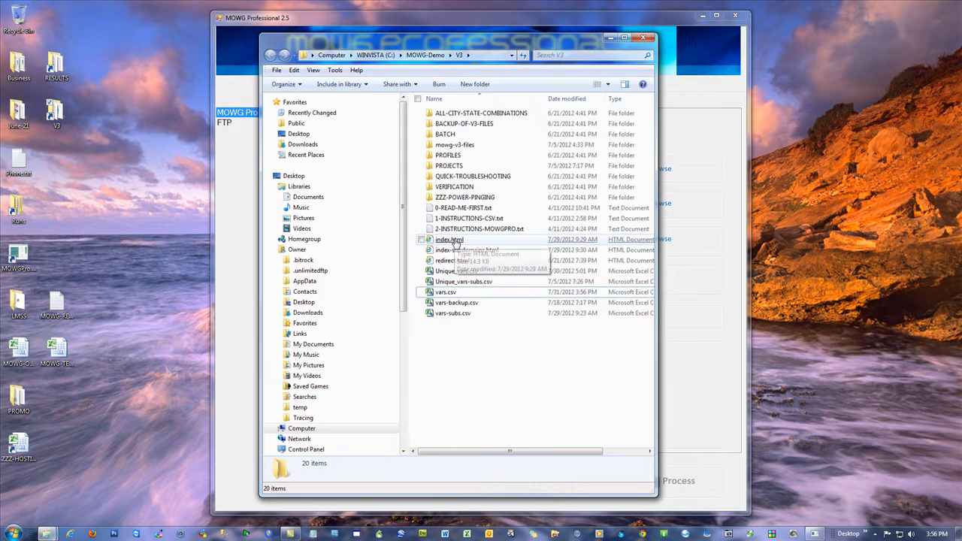
# - Reopen vars.csv from the V3 folder to examine the header variables around var133, and close it
pyautogui.doubleClick(446, 293)
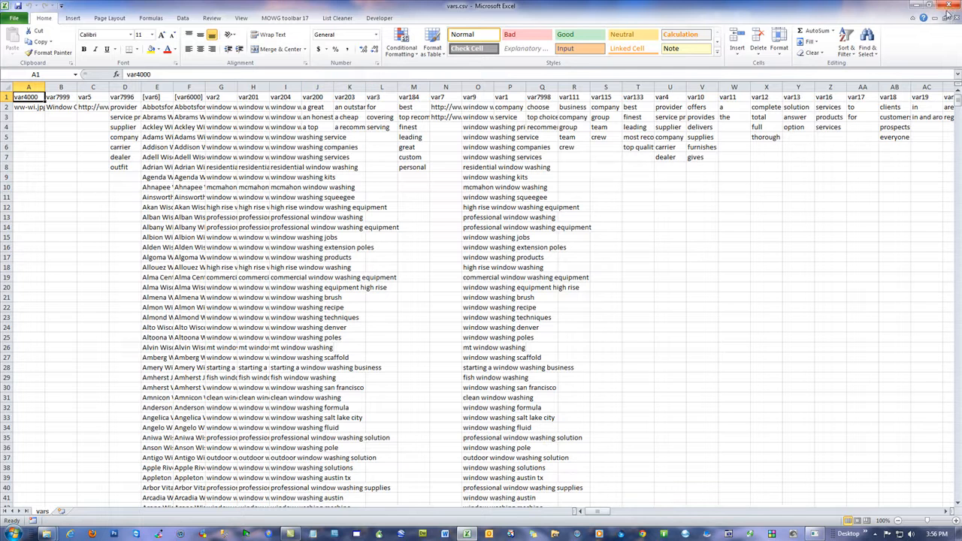
pyautogui.click(641, 96)
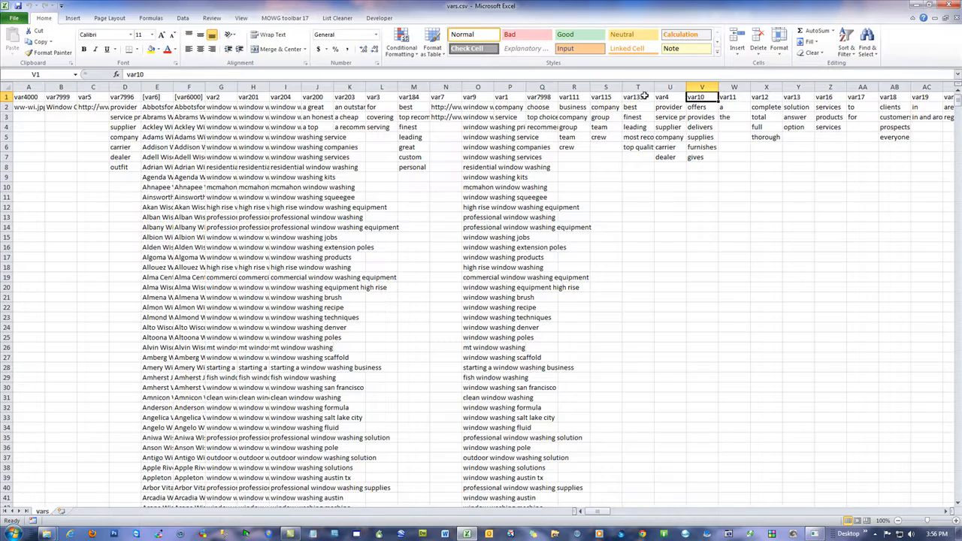
pyautogui.click(940, 6)
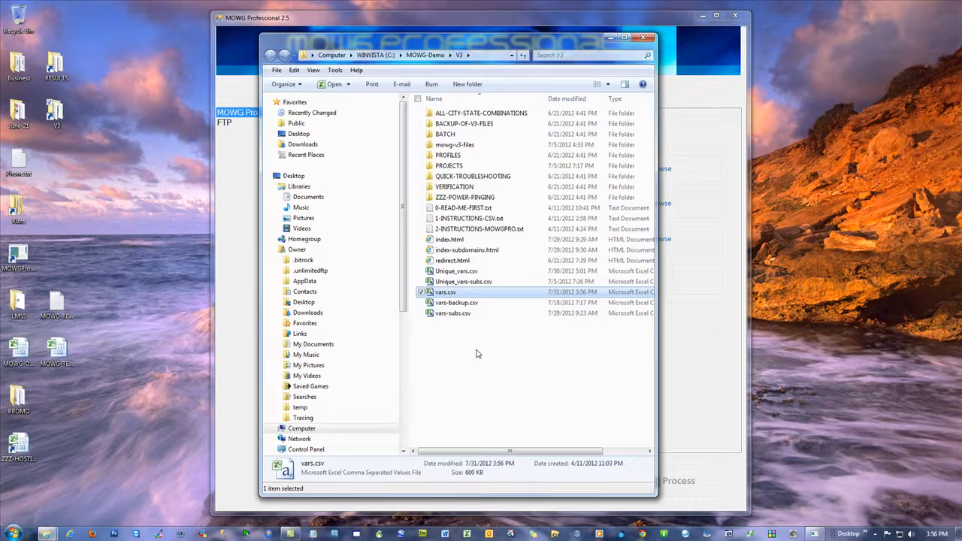
# - Open the V3 folder's index.html in Notepad and search its code for var133
pyautogui.click(453, 242)
pyautogui.rightClick(454, 244)
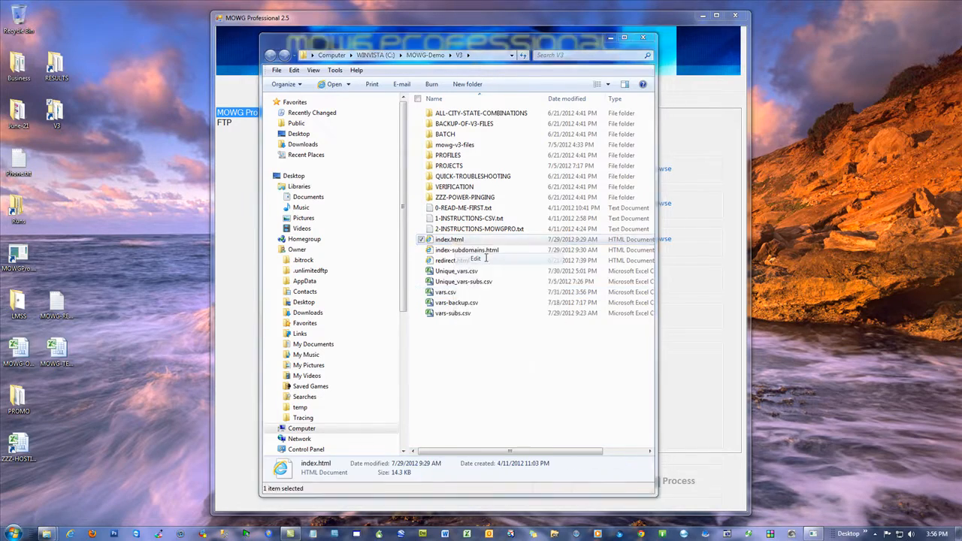
pyautogui.click(489, 253)
pyautogui.click(95, 22)
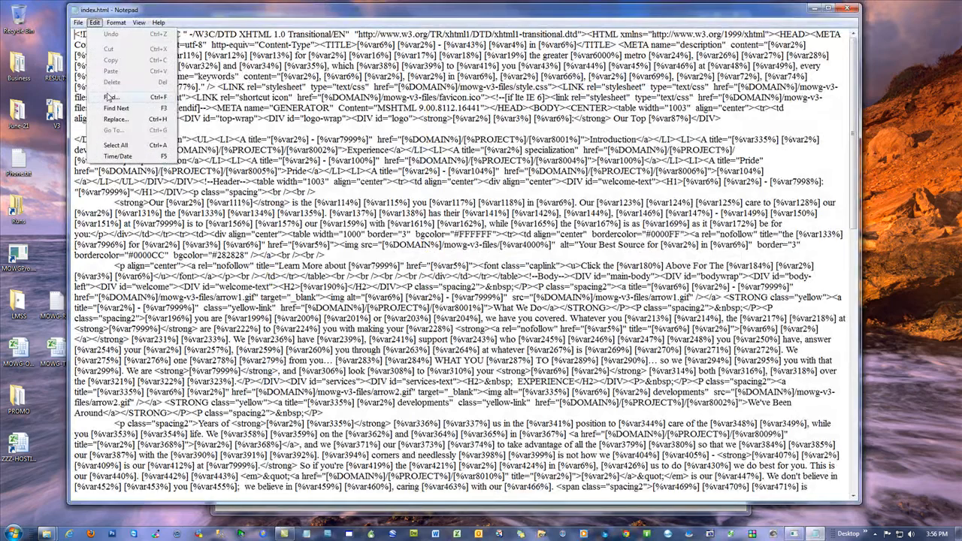
pyautogui.click(109, 98)
pyautogui.write('var133')
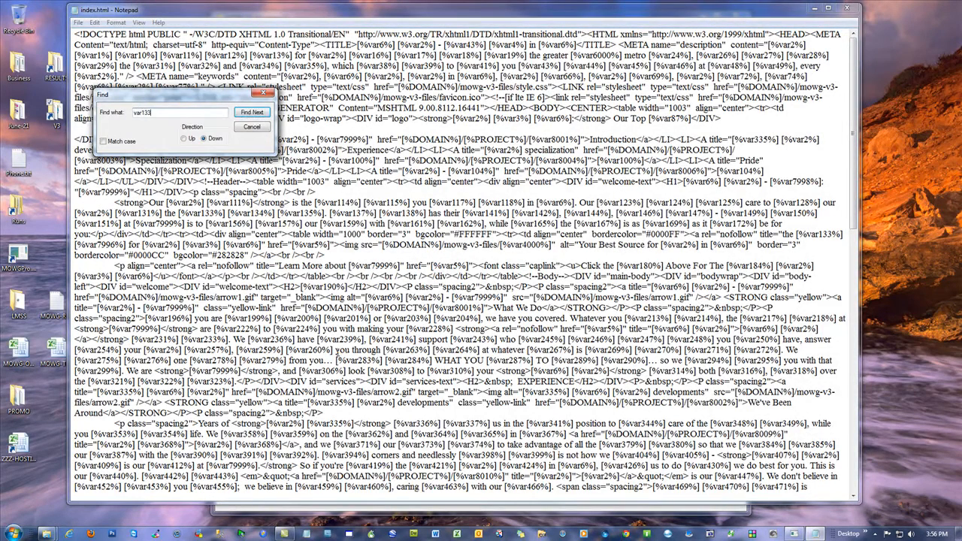
pyautogui.press('Return')
# - Select the whole [%var133%] placeholder, including its brackets and percent signs, and delete it from the HTML code
pyautogui.moveTo(225, 214); pyautogui.dragTo(179, 213)
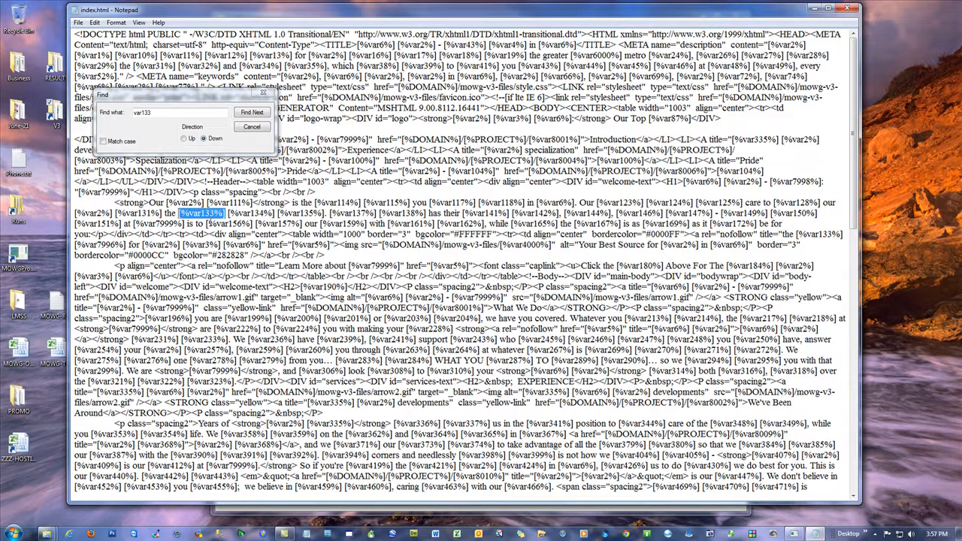
pyautogui.click(190, 213)
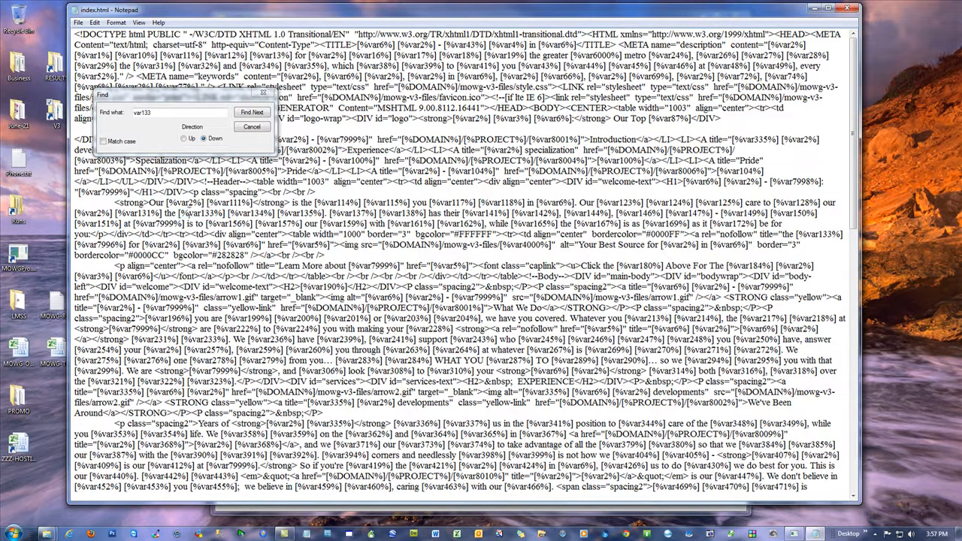
pyautogui.moveTo(190, 213); pyautogui.dragTo(213, 214)
pyautogui.moveTo(216, 214); pyautogui.dragTo(188, 214)
pyautogui.click(215, 215)
pyautogui.moveTo(225, 214); pyautogui.dragTo(178, 214)
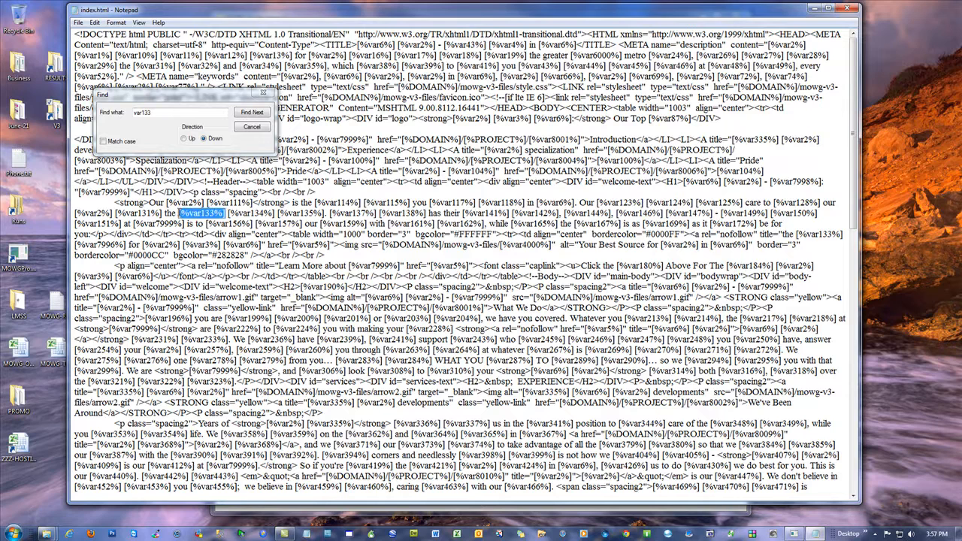
pyautogui.press('Delete')
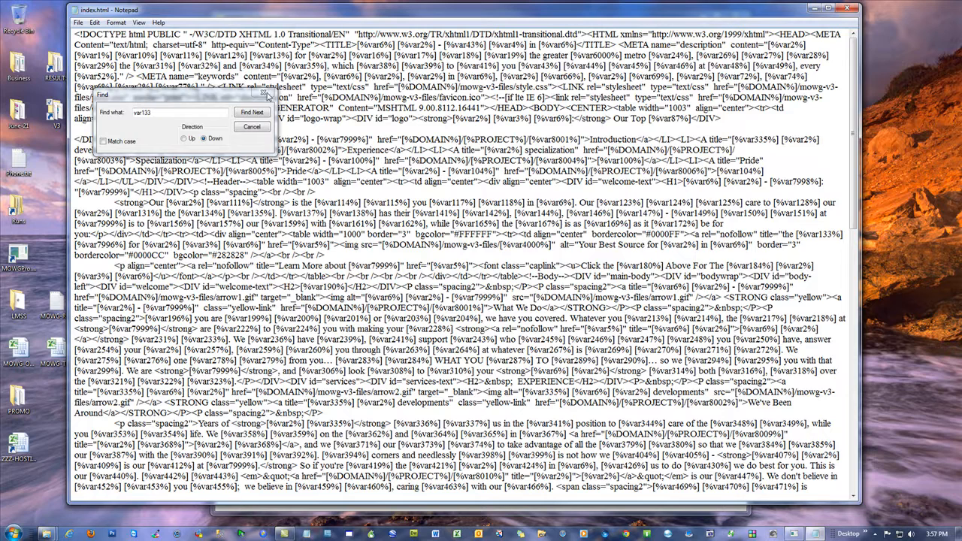
# - Close the search dialog, undo the deletion of [%var133%], and save index.html while closing it
pyautogui.click(263, 93)
pyautogui.click(94, 22)
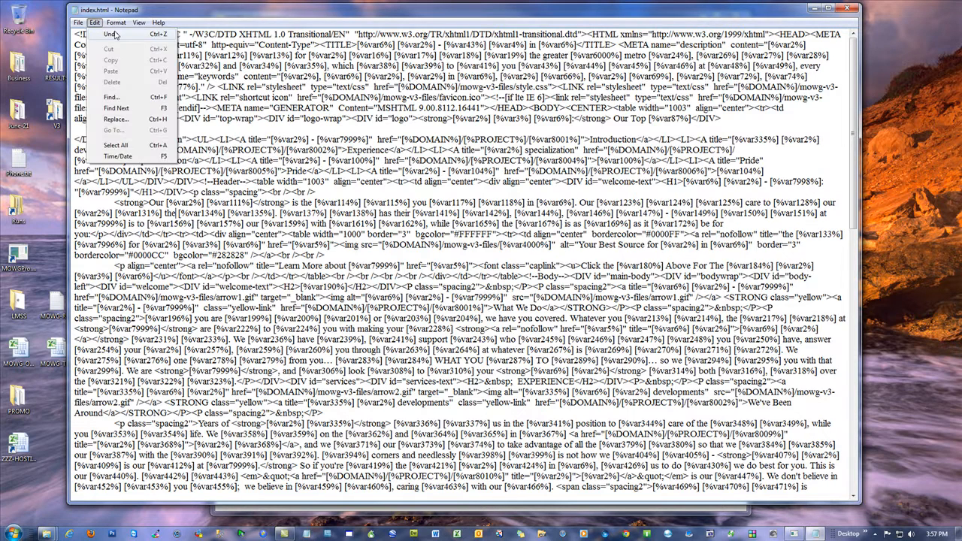
pyautogui.click(115, 35)
pyautogui.click(370, 182)
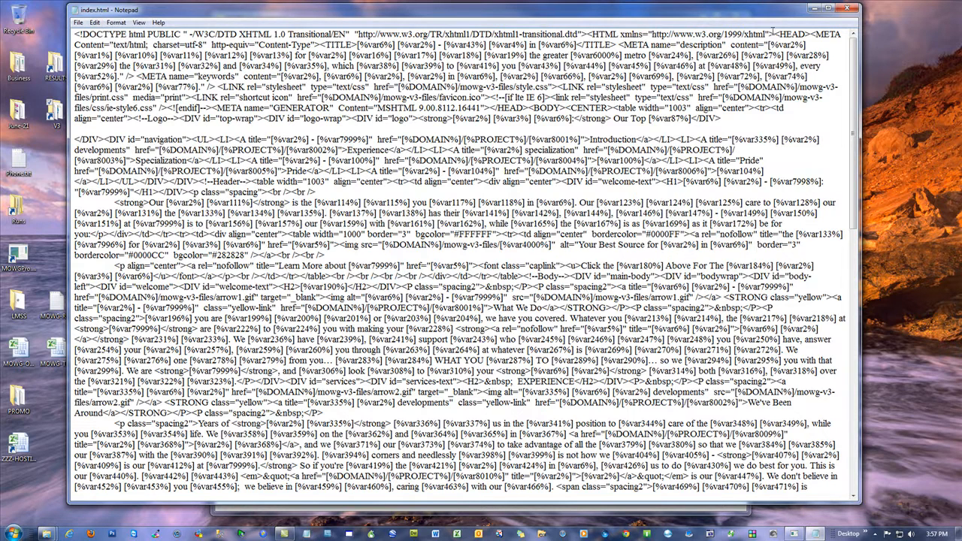
pyautogui.click(854, 8)
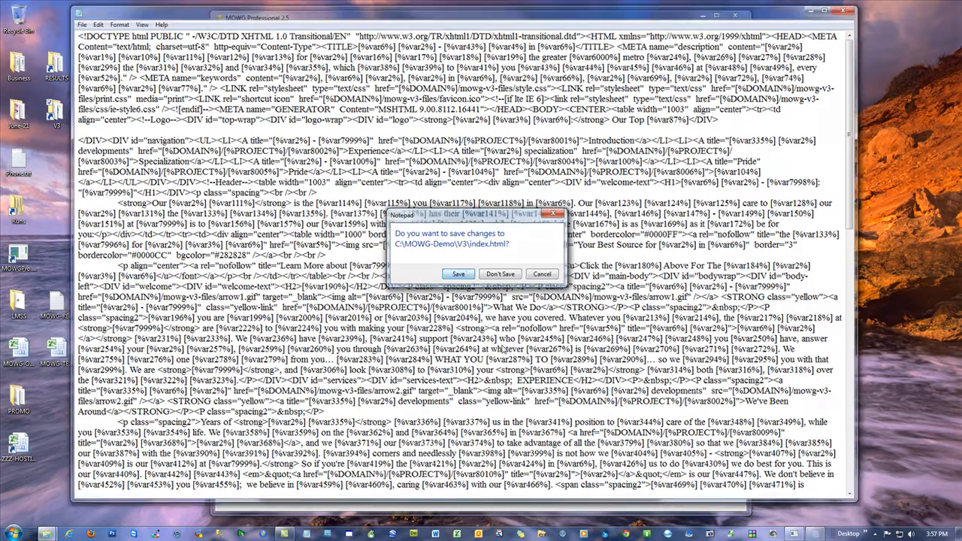
pyautogui.click(460, 279)
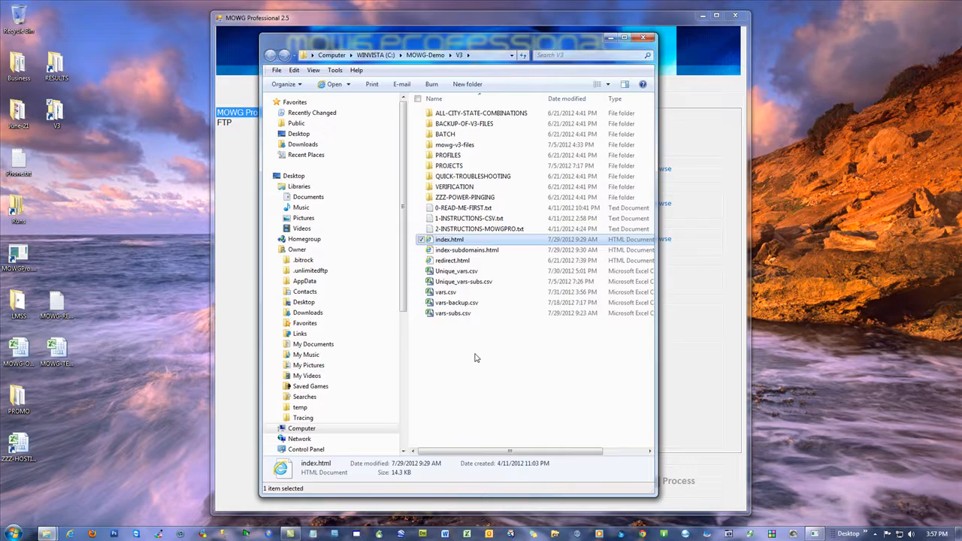
pyautogui.click(475, 358)
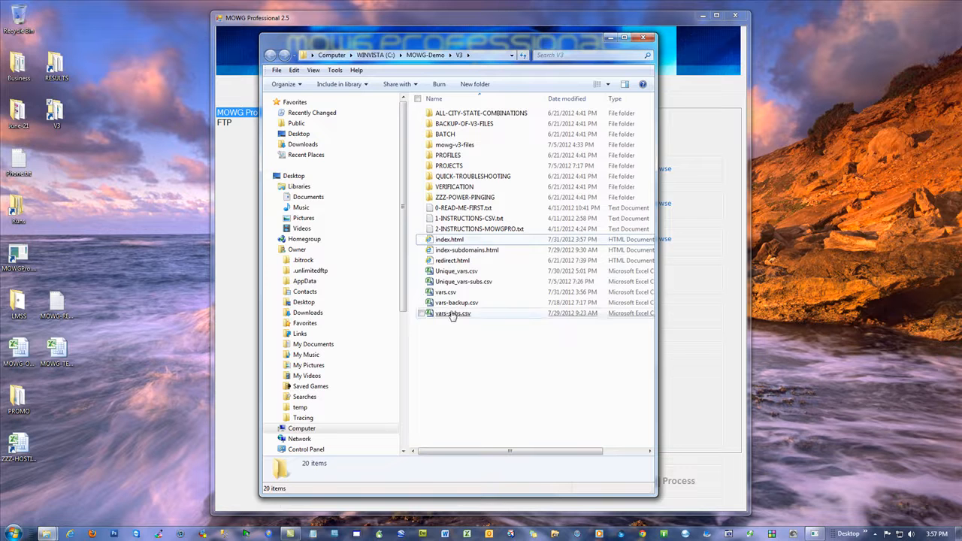
# - Close the V3 folder window, and view MOWG Professional's FTP upload page before returning to the MOWG Pro input details
pyautogui.click(644, 39)
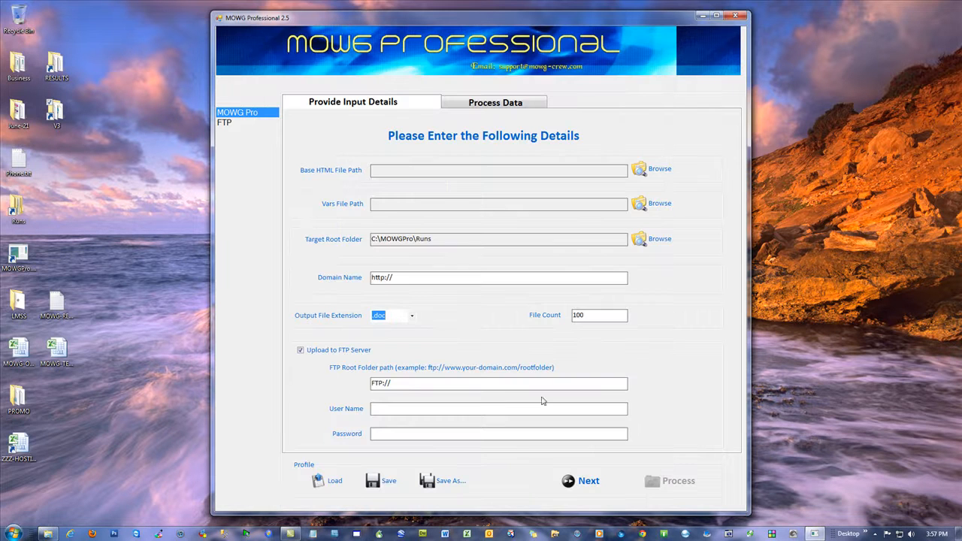
pyautogui.click(226, 123)
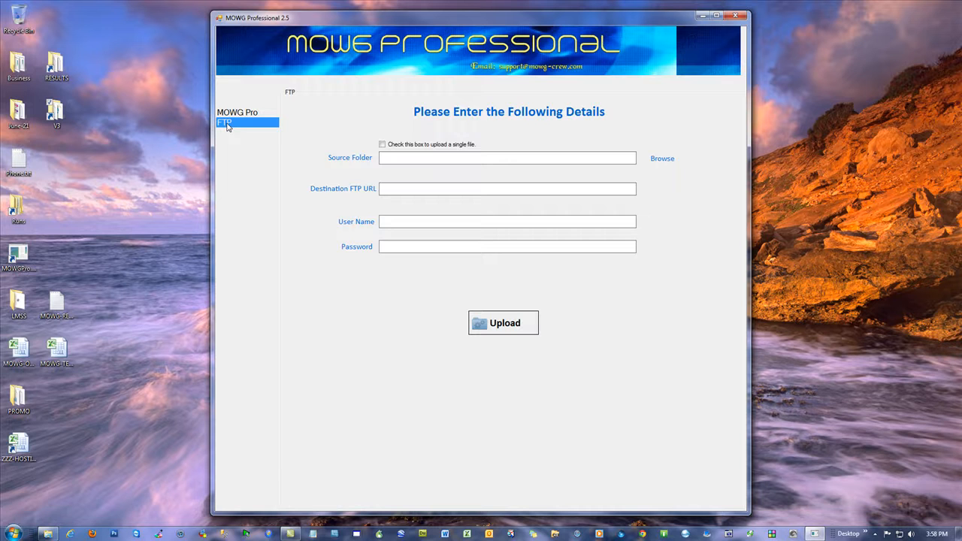
pyautogui.click(228, 113)
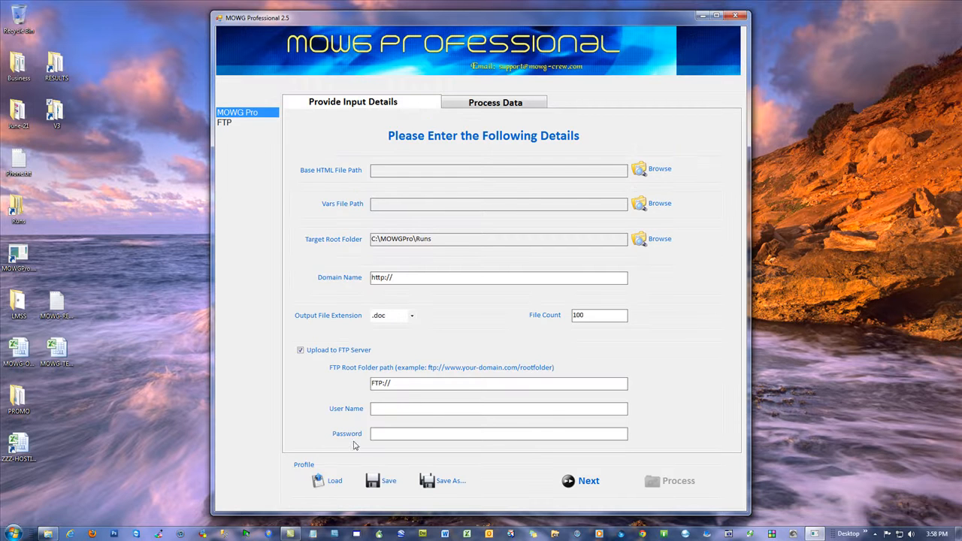
# - Load the TEST-SITE.pfl profile from the PROFILES folder inside C:\V4
pyautogui.click(323, 481)
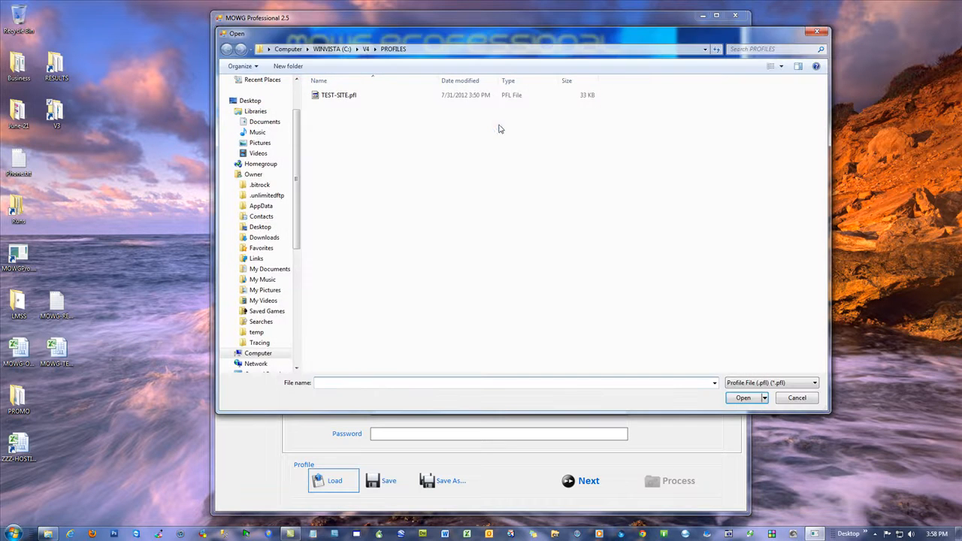
pyautogui.click(332, 49)
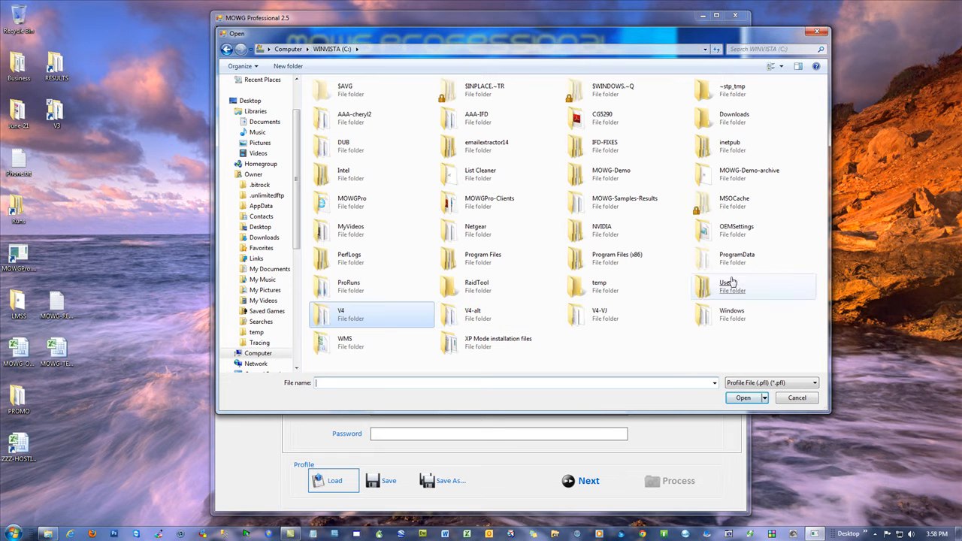
pyautogui.doubleClick(325, 316)
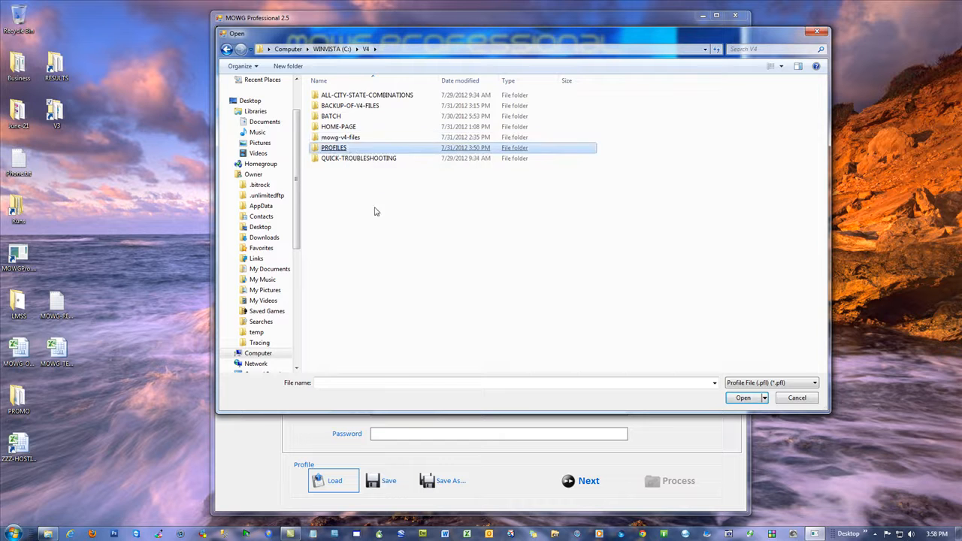
pyautogui.doubleClick(334, 148)
pyautogui.doubleClick(342, 93)
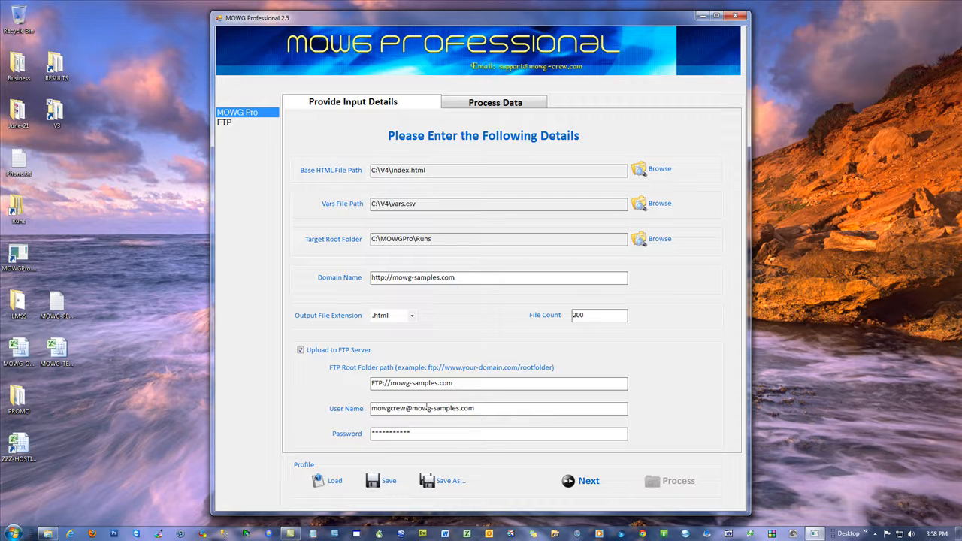
# - Append /public_html to the FTP root folder path for mowg-samples.com
pyautogui.click(481, 384)
pyautogui.click(472, 439)
pyautogui.moveTo(467, 385); pyautogui.dragTo(371, 385)
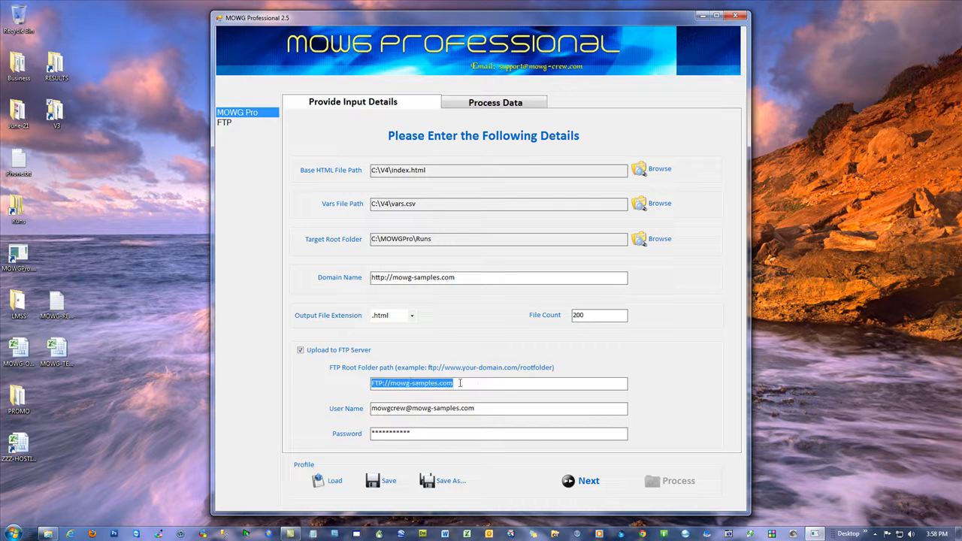
pyautogui.click(459, 383)
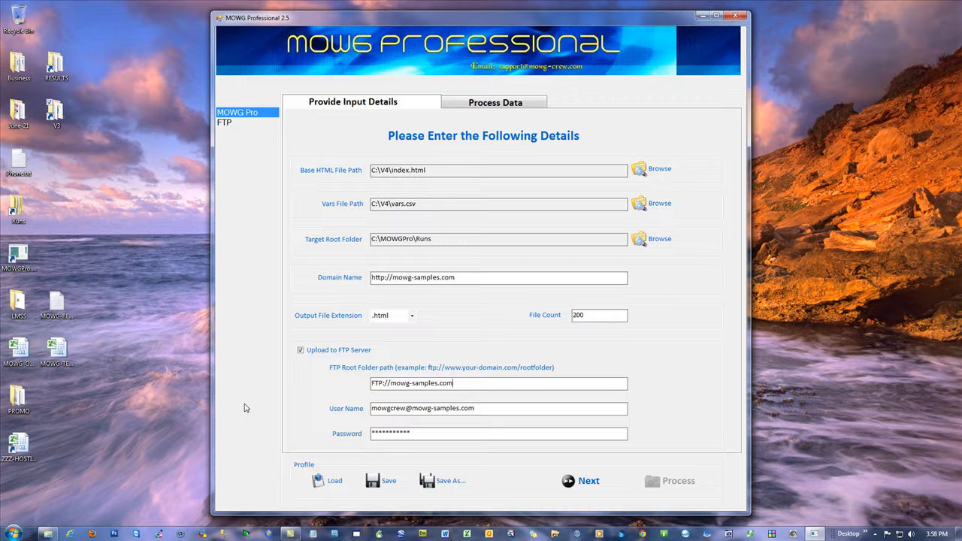
pyautogui.write('/public_html')
# - Switch to Internet Explorer, go to mowg-crew.com, and open the MOWG Resources Page
pyautogui.click(74, 534)
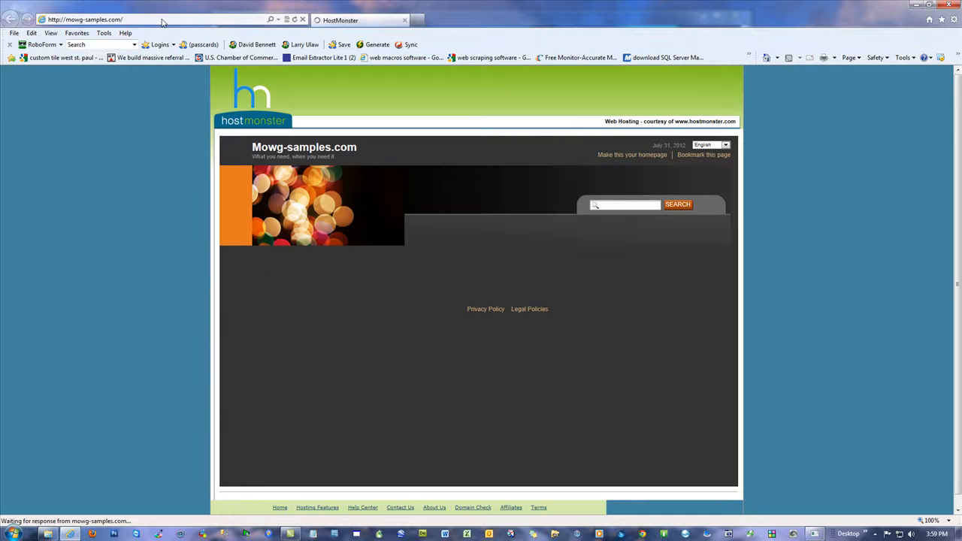
pyautogui.click(162, 20)
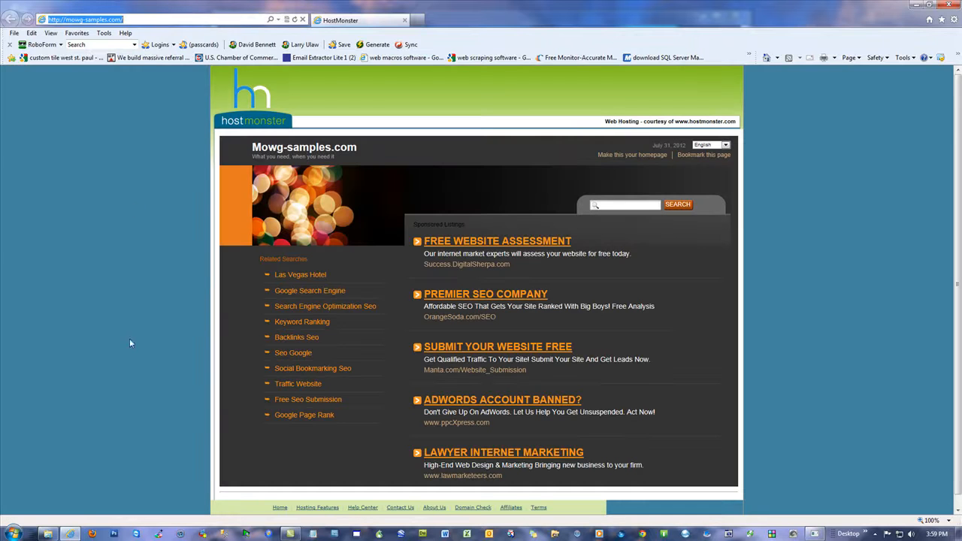
pyautogui.write('mowg-crew.com/')
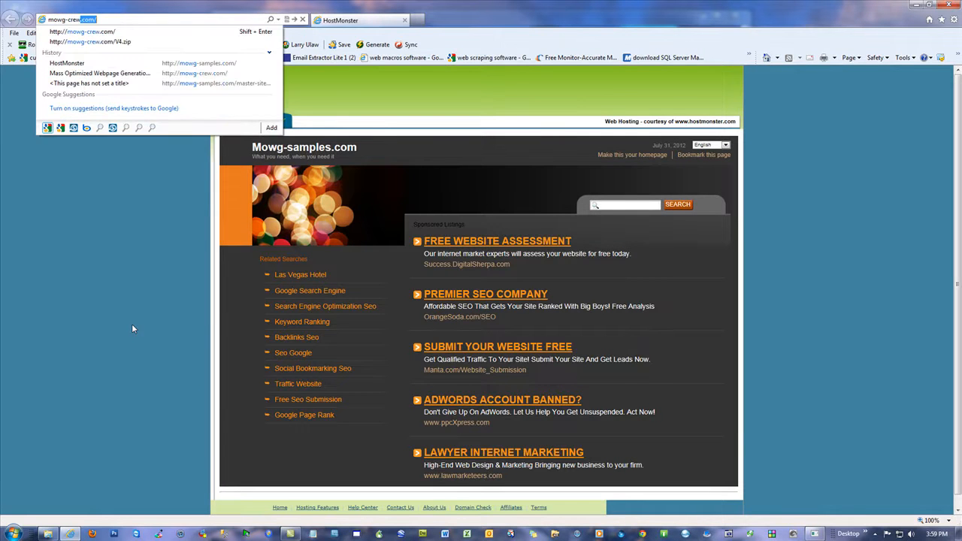
pyautogui.press('Return')
pyautogui.scroll(-5, 552, 263)
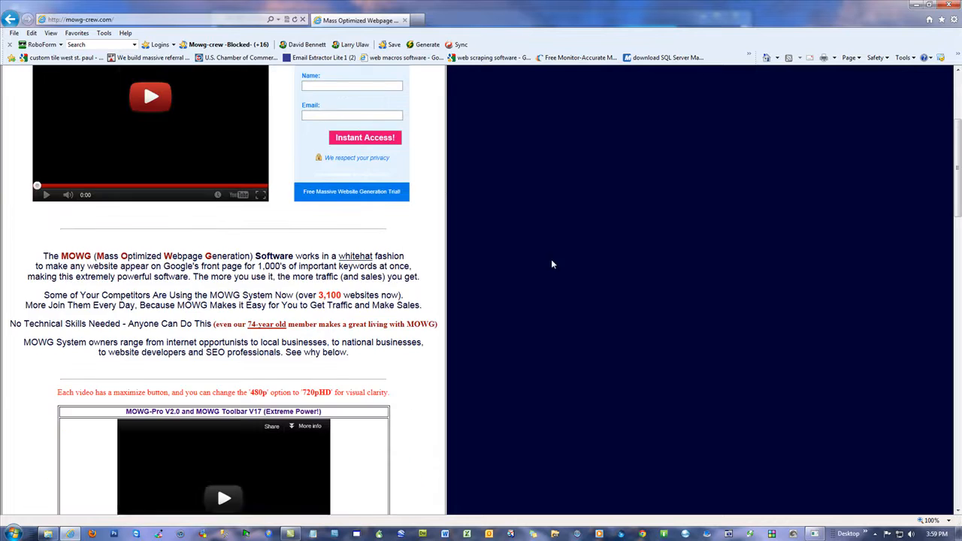
pyautogui.scroll(-3, 547, 267)
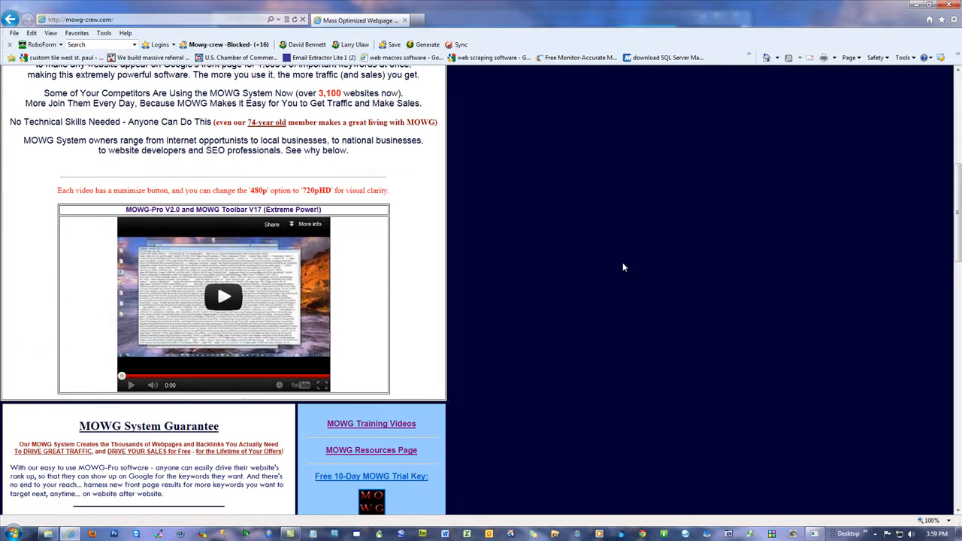
pyautogui.click(371, 452)
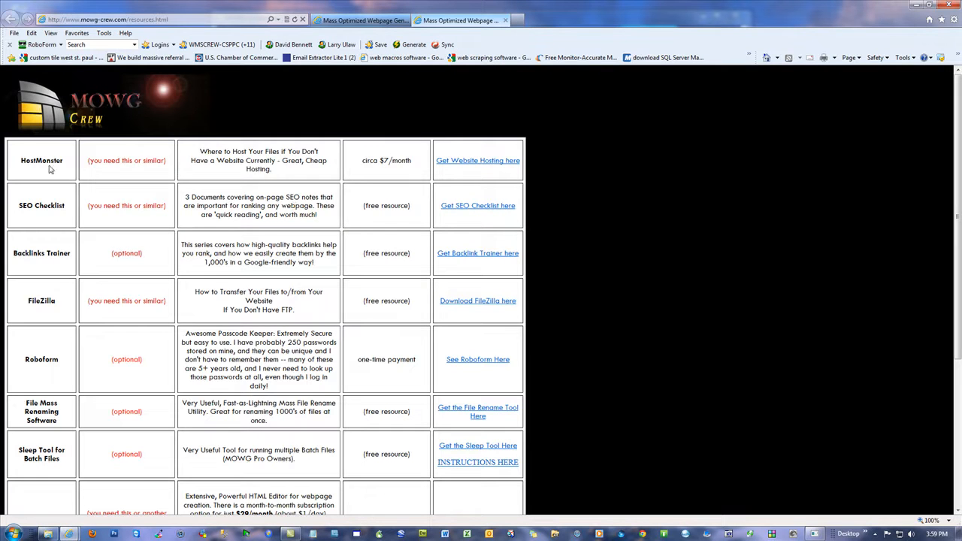
# - Highlight the HostMonster entry, open its website hosting offer, and follow it through to HostMonster's sign-up form
pyautogui.moveTo(65, 165); pyautogui.dragTo(21, 164)
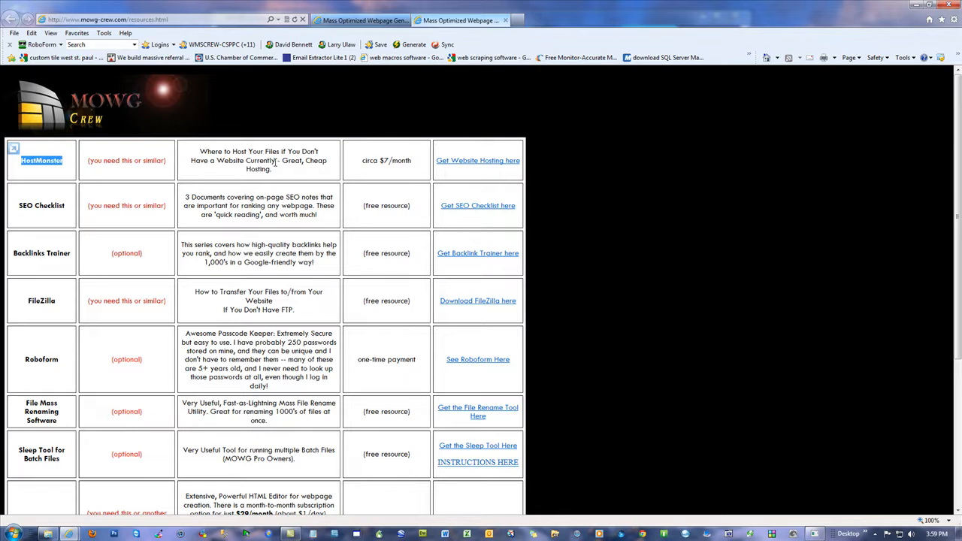
pyautogui.click(476, 164)
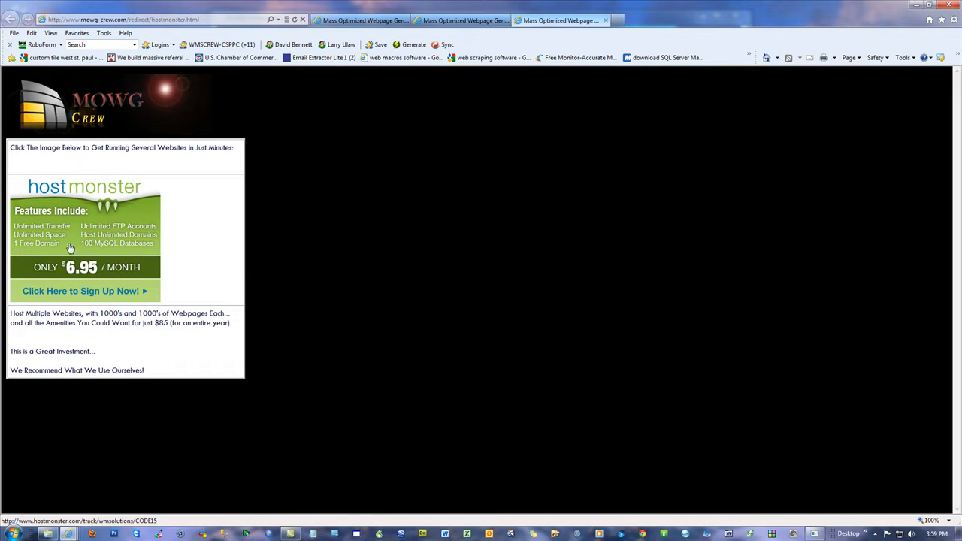
pyautogui.click(69, 248)
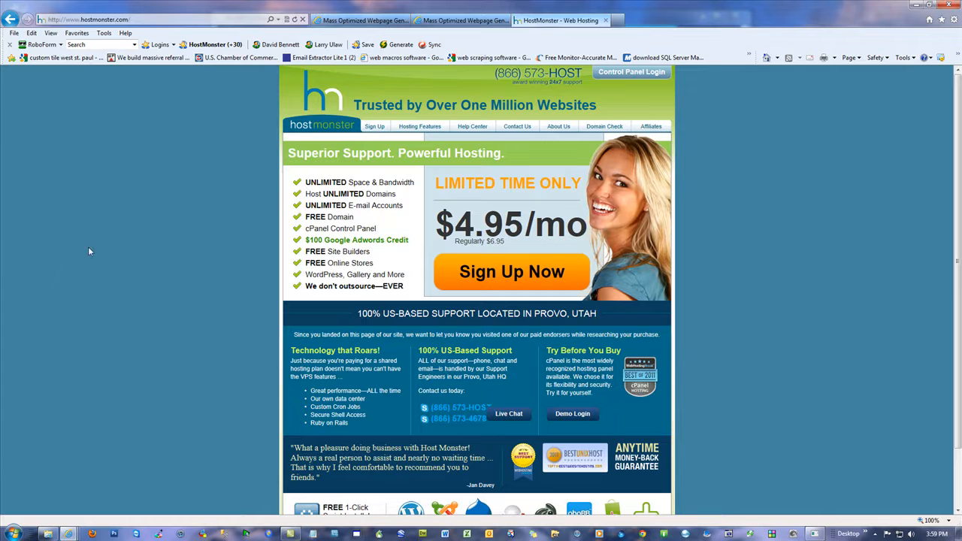
pyautogui.click(503, 279)
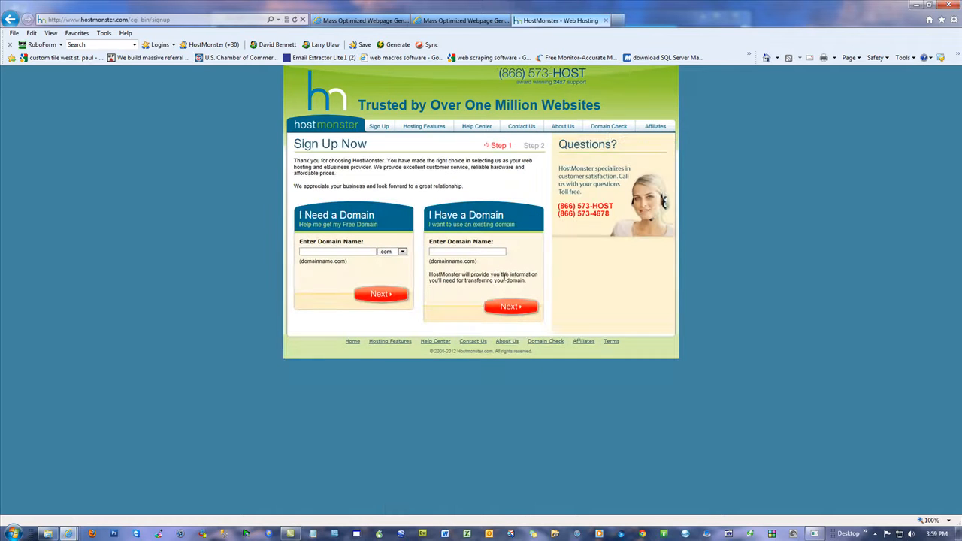
# - Examine the existing-domain field, the available domain extensions, and the new-domain name field on the HostMonster sign-up form
pyautogui.click(484, 251)
pyautogui.click(402, 253)
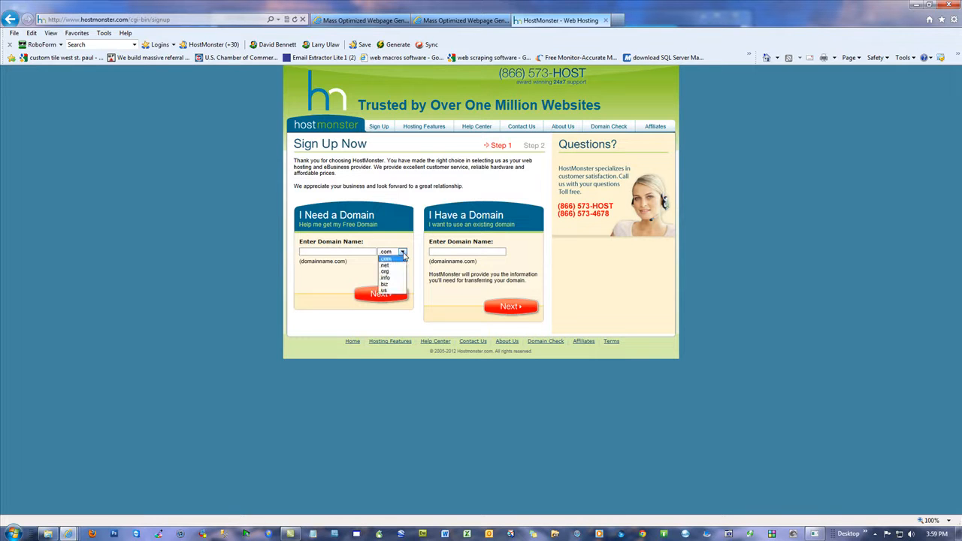
pyautogui.click(403, 258)
pyautogui.click(323, 252)
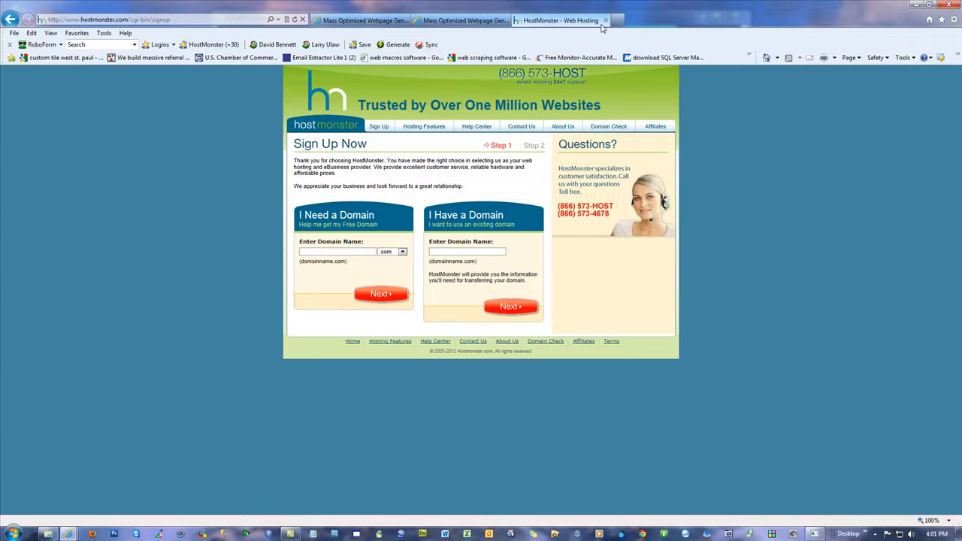
# - Go back to the resources page, reopen the HostMonster hosting offer, and close the browser
pyautogui.click(10, 21)
pyautogui.click(9, 20)
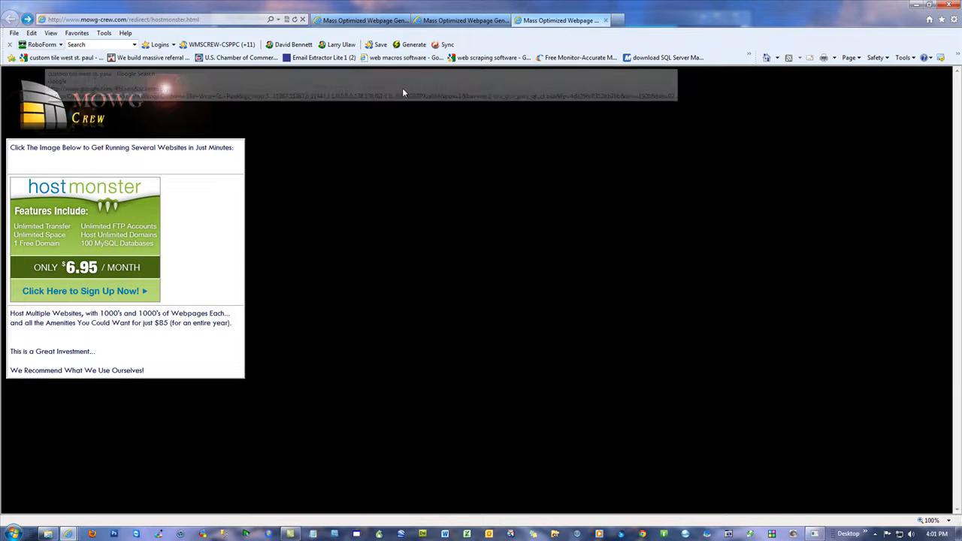
pyautogui.click(452, 21)
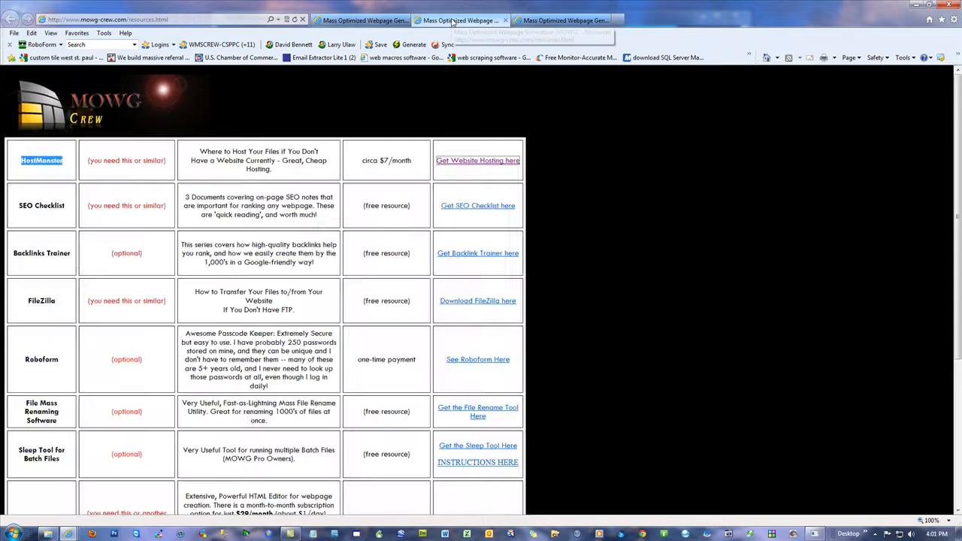
pyautogui.click(486, 163)
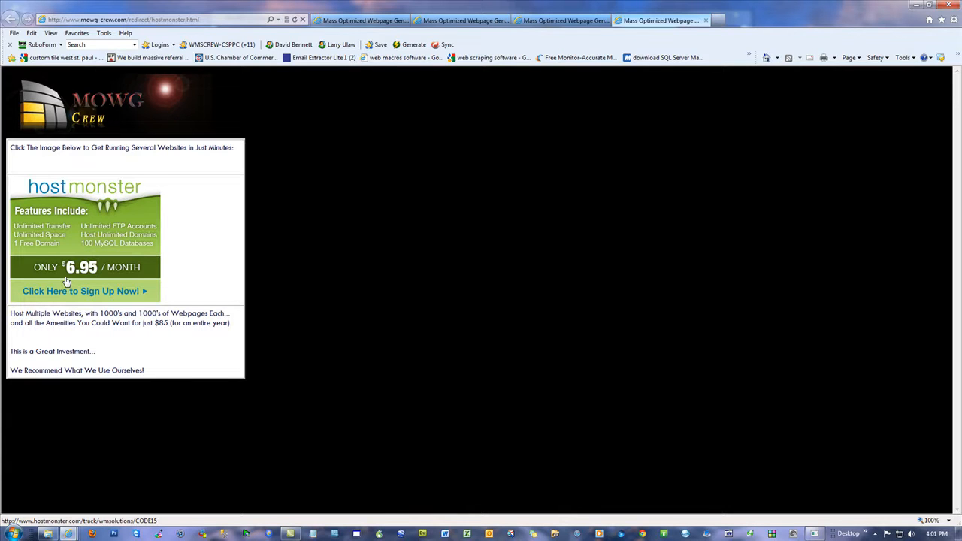
pyautogui.click(948, 6)
# - Create a new text document on the desktop with its default name and open it in Notepad
pyautogui.click(114, 152)
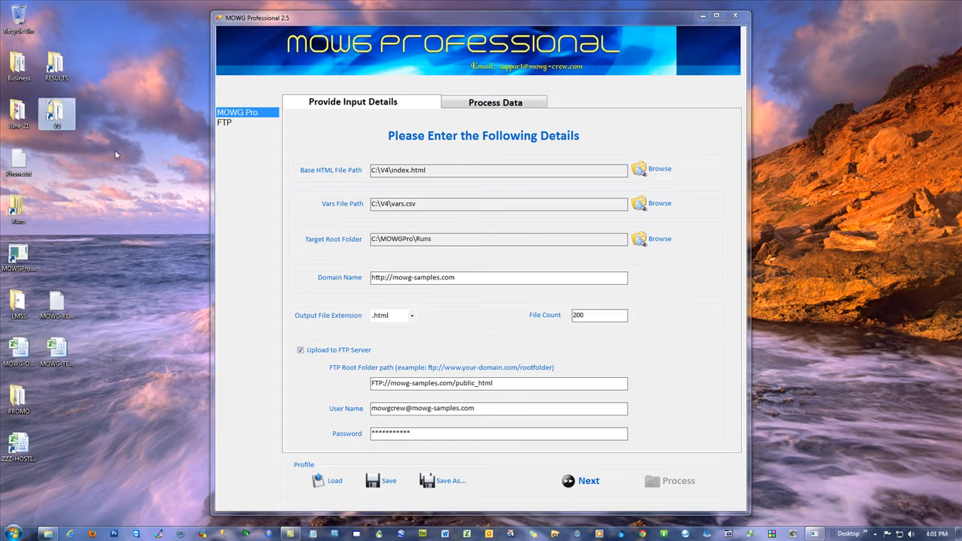
pyautogui.rightClick(107, 161)
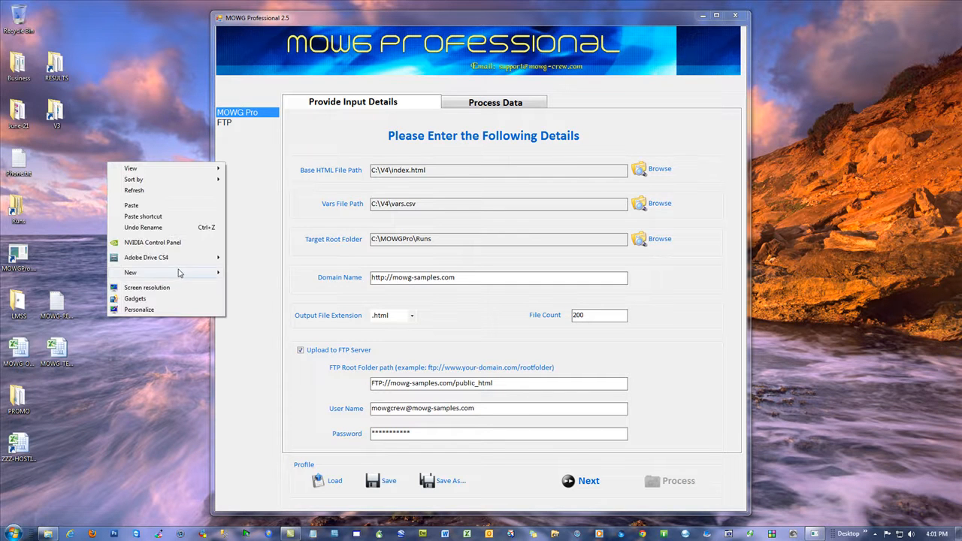
pyautogui.moveTo(177, 274)
pyautogui.click(259, 398)
pyautogui.press('Return')
pyautogui.press('Return')
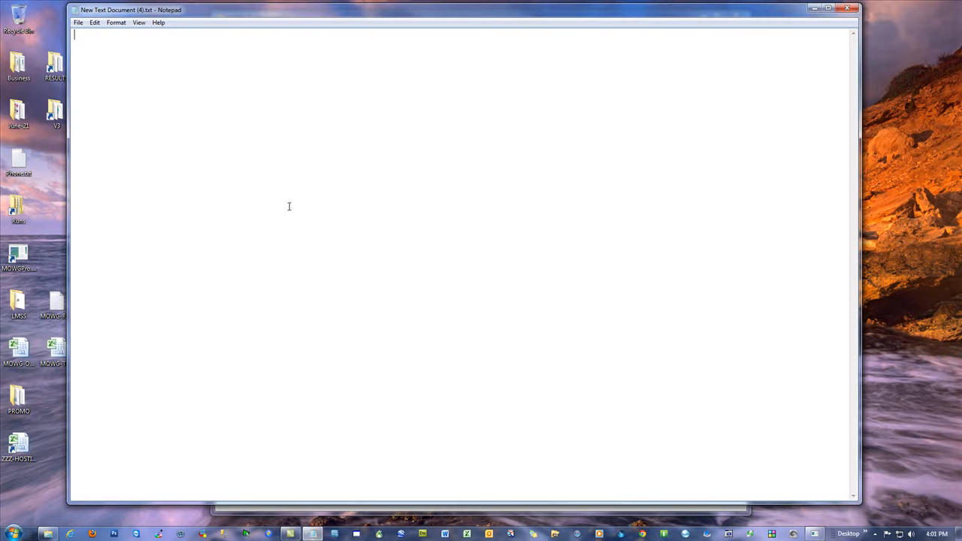
# - Write the lines "yourdomain.com" and "newdomain.com = yourdomain.com/somefolder" in the text document, separated by a blank line
pyautogui.write('yourdomain.com')
pyautogui.press('Return')
pyautogui.write('newdomain.com')
pyautogui.press('Return')
pyautogui.press('Return')
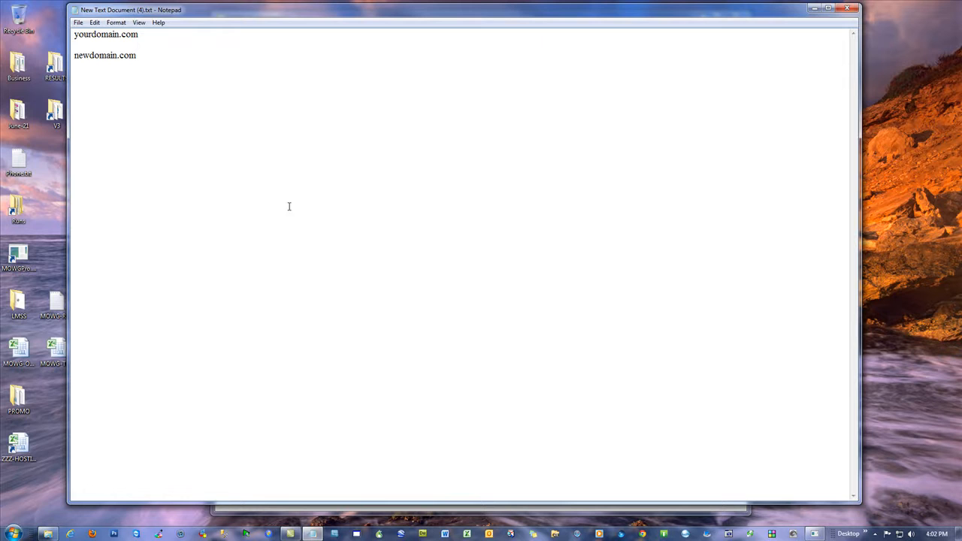
pyautogui.press('BackSpace')
pyautogui.write('= yourdomain.com/somefolder')
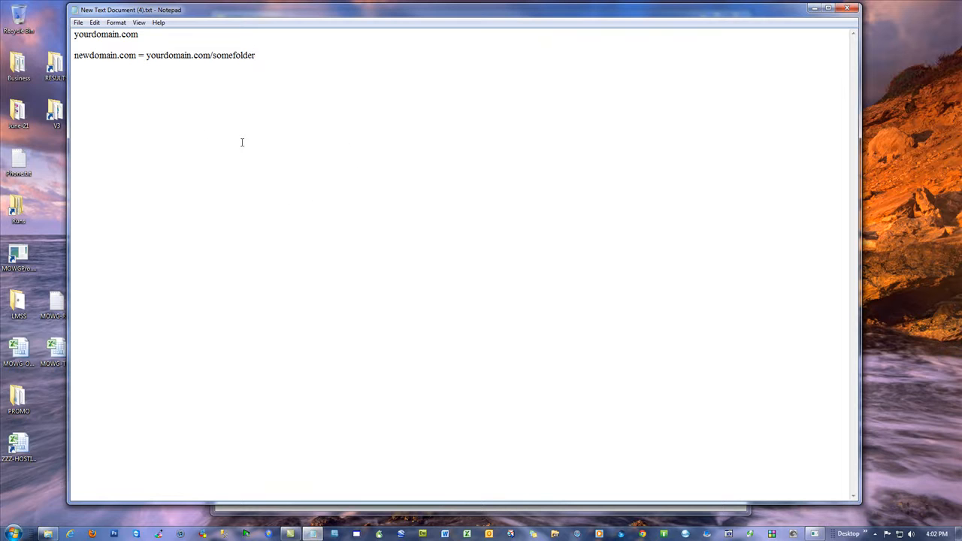
# - Highlight newdomain.com, its whole line, and the yourdomain.com part of its folder path to point out the mapping
pyautogui.moveTo(137, 56); pyautogui.dragTo(74, 57)
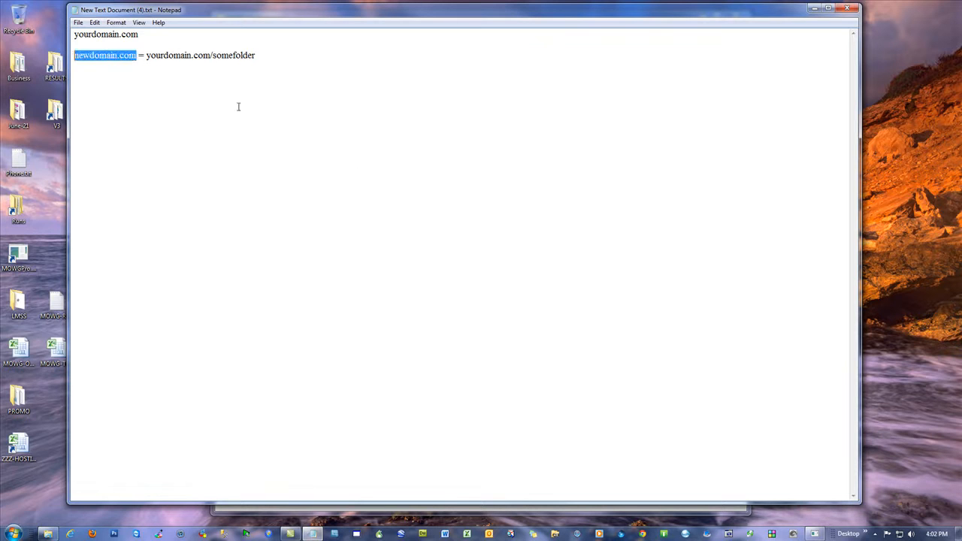
pyautogui.moveTo(256, 57); pyautogui.dragTo(74, 56)
pyautogui.moveTo(211, 56); pyautogui.dragTo(147, 56)
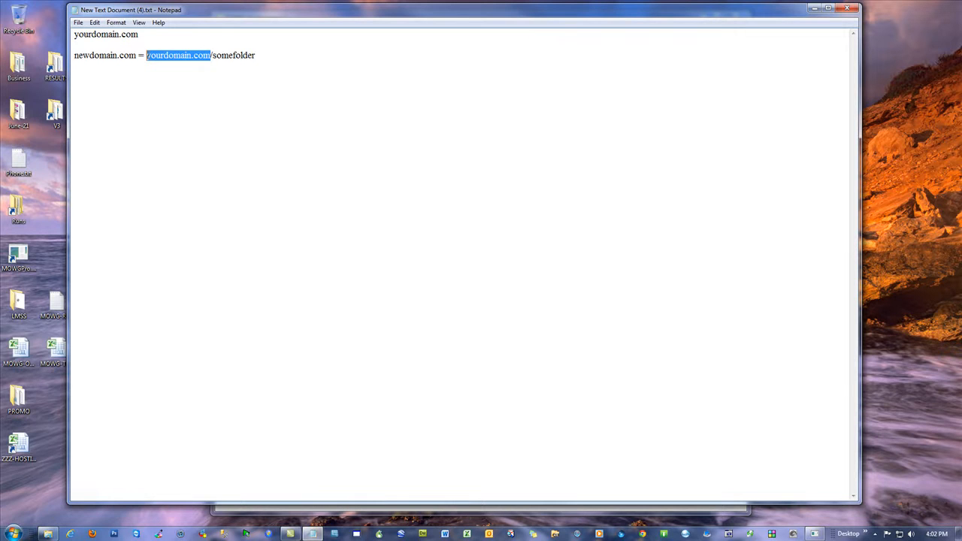
# - Add the line "project.newdomain.com = yourdomain.com/somefolder/project" below the newdomain.com mapping
pyautogui.click(197, 160)
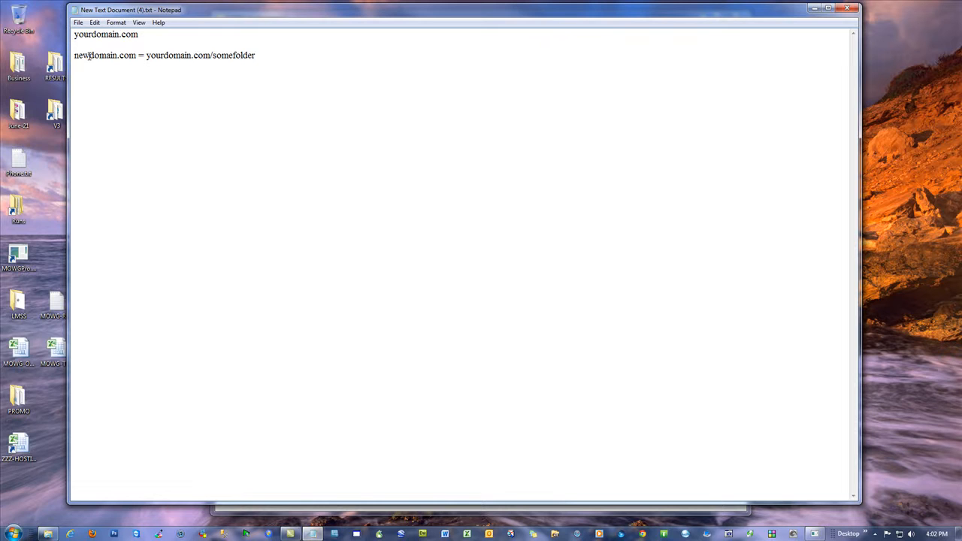
pyautogui.write('project.newdomain.com')
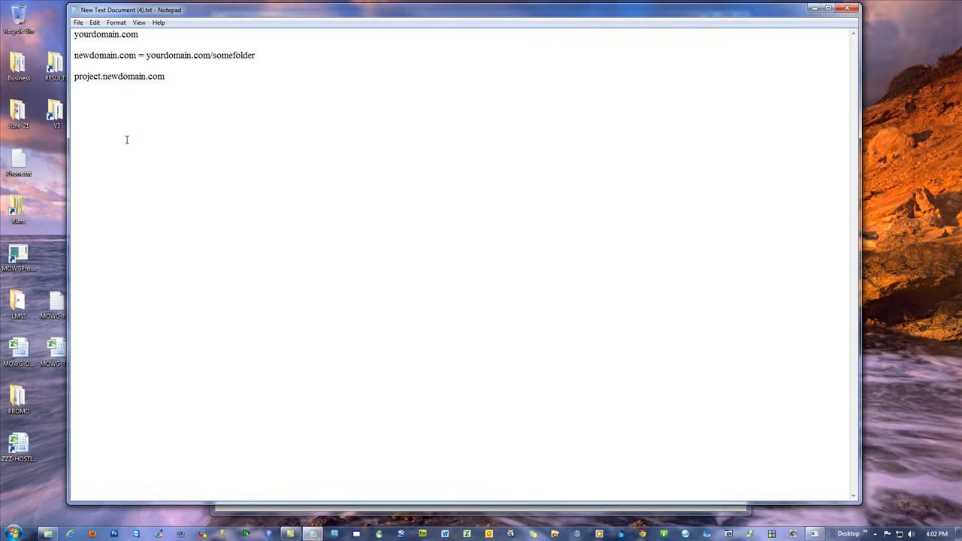
pyautogui.write(' = yourdomain.com/somefold')
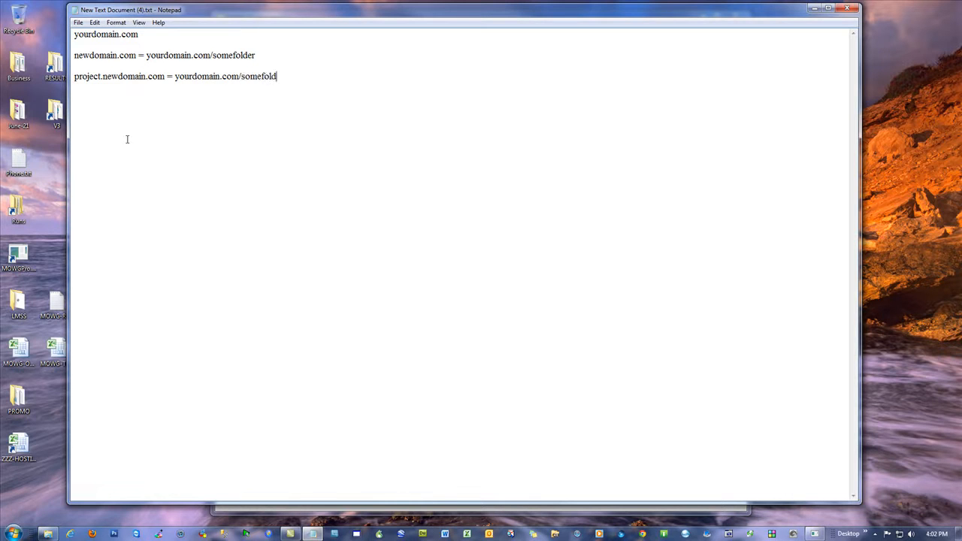
pyautogui.write('er/project')
pyautogui.press('Return')
pyautogui.press('Return')
# - Highlight the primary domain and the full set of domain examples, and close the text document without saving
pyautogui.moveTo(240, 76); pyautogui.dragTo(172, 76)
pyautogui.moveTo(333, 80); pyautogui.dragTo(73, 34)
pyautogui.click(276, 183)
pyautogui.doubleClick(135, 35)
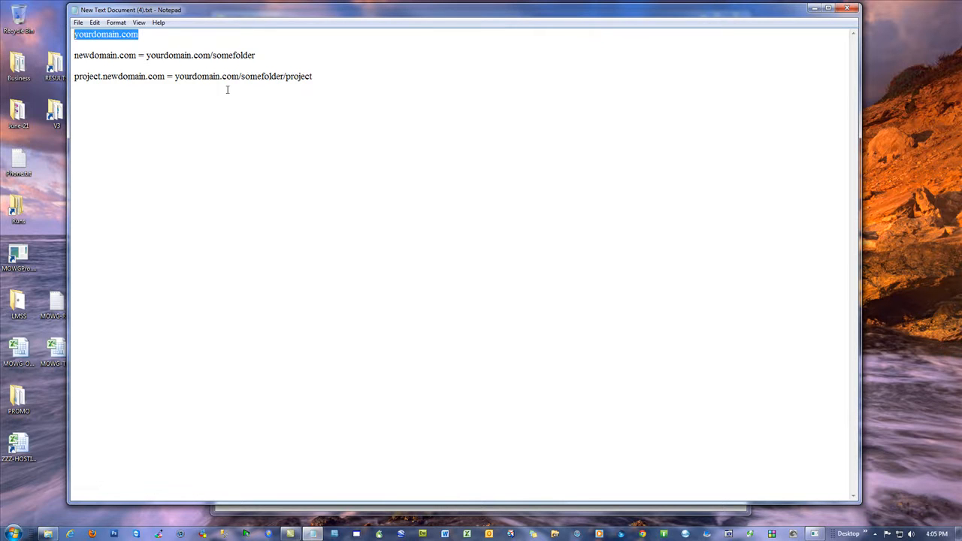
pyautogui.click(229, 201)
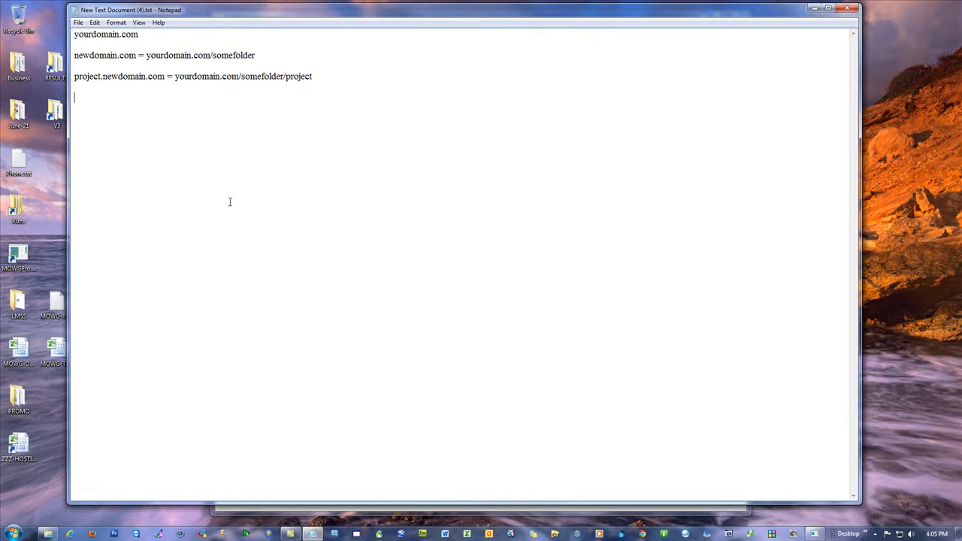
pyautogui.click(854, 11)
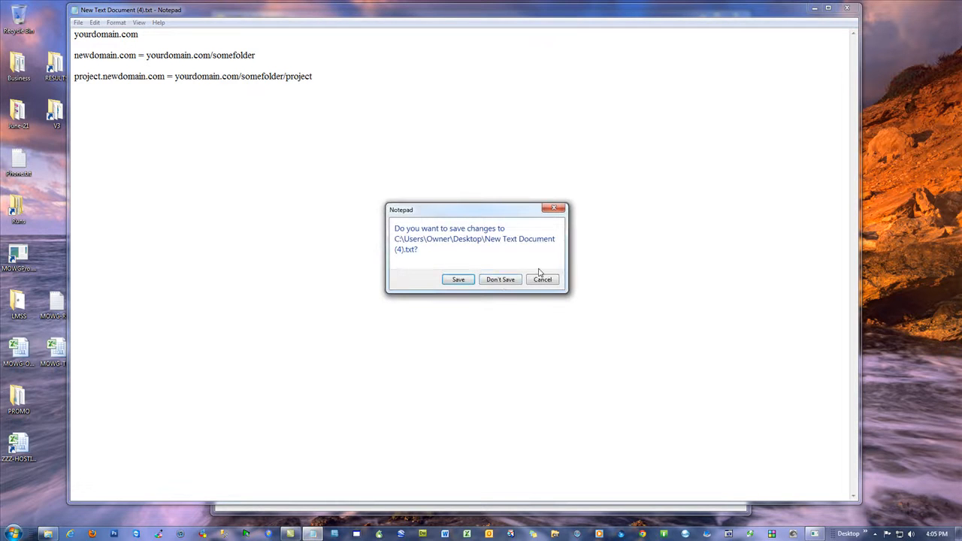
pyautogui.click(502, 282)
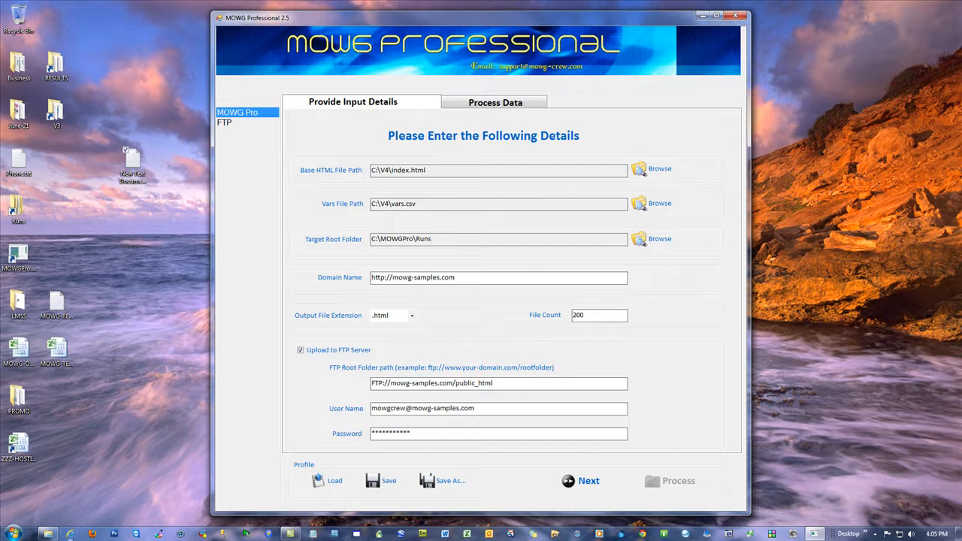
# - Reopen mowg-crew.com in Internet Explorer and open the HostMonster website hosting offer from the MOWG Resources Page
pyautogui.click(70, 534)
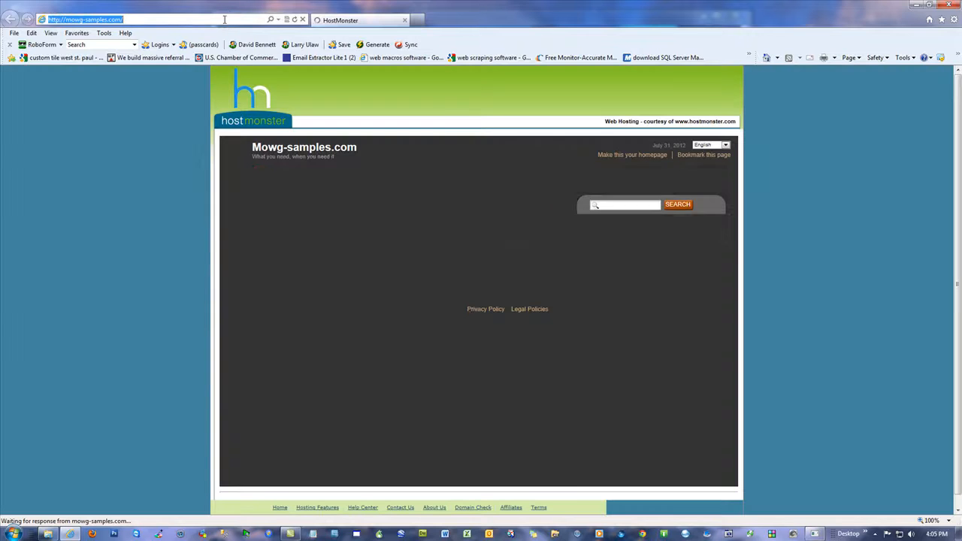
pyautogui.write('mowg-crew.com')
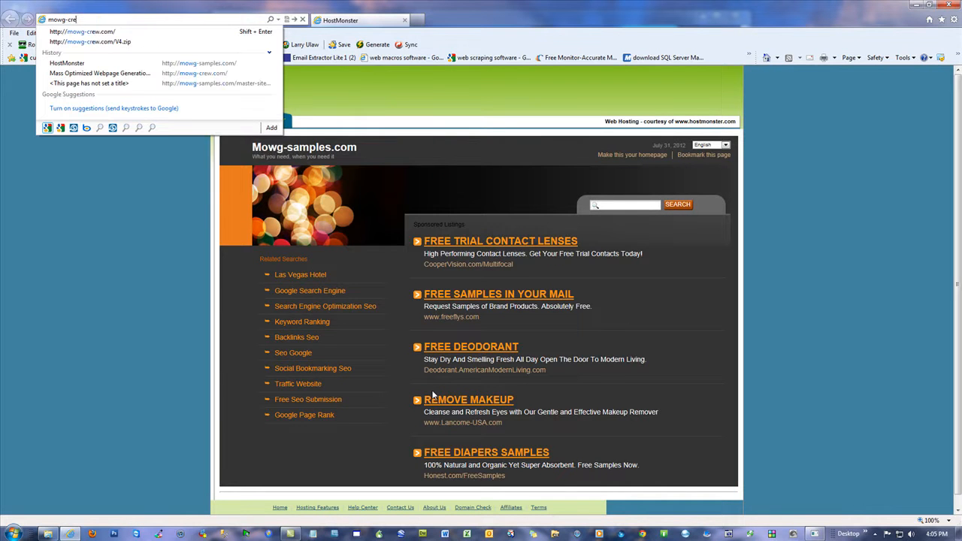
pyautogui.press('Return')
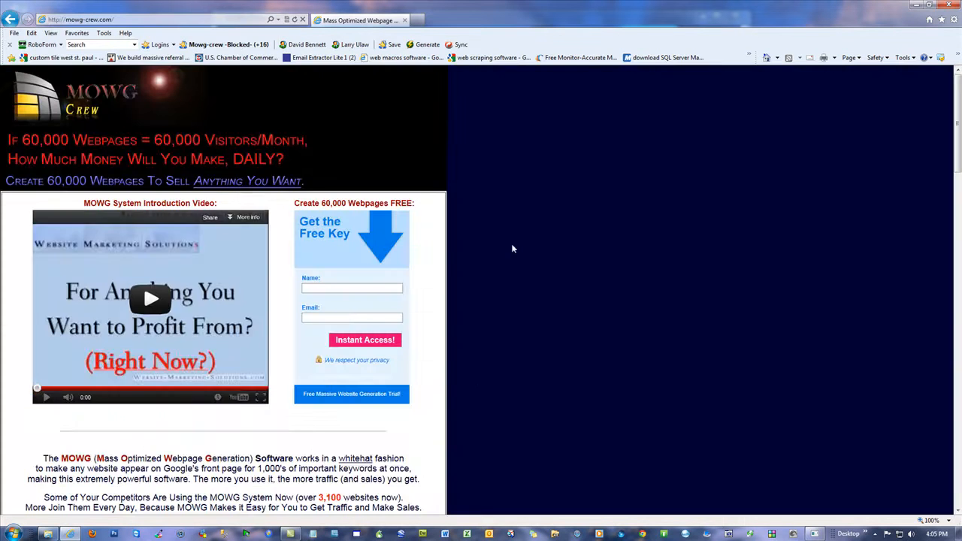
pyautogui.scroll(-5, 603, 303)
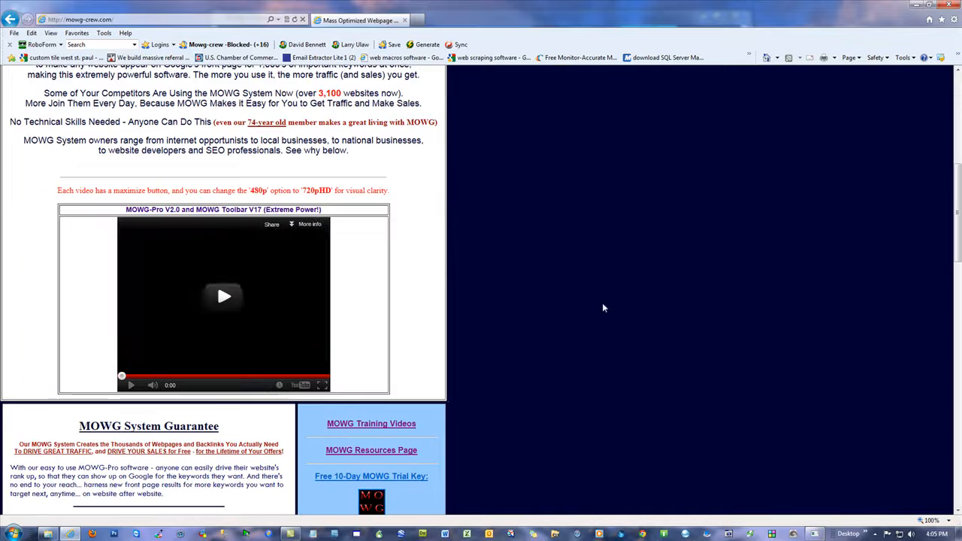
pyautogui.click(371, 453)
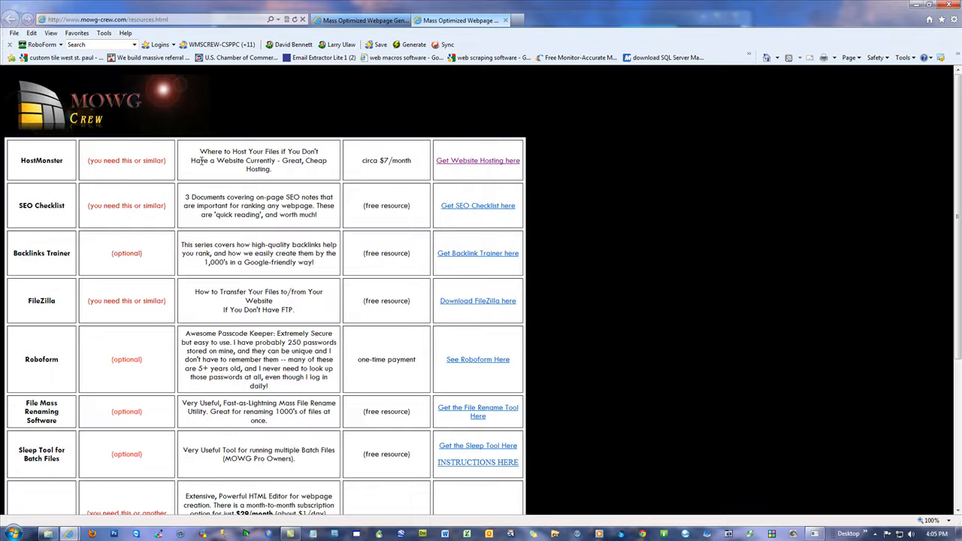
pyautogui.click(474, 161)
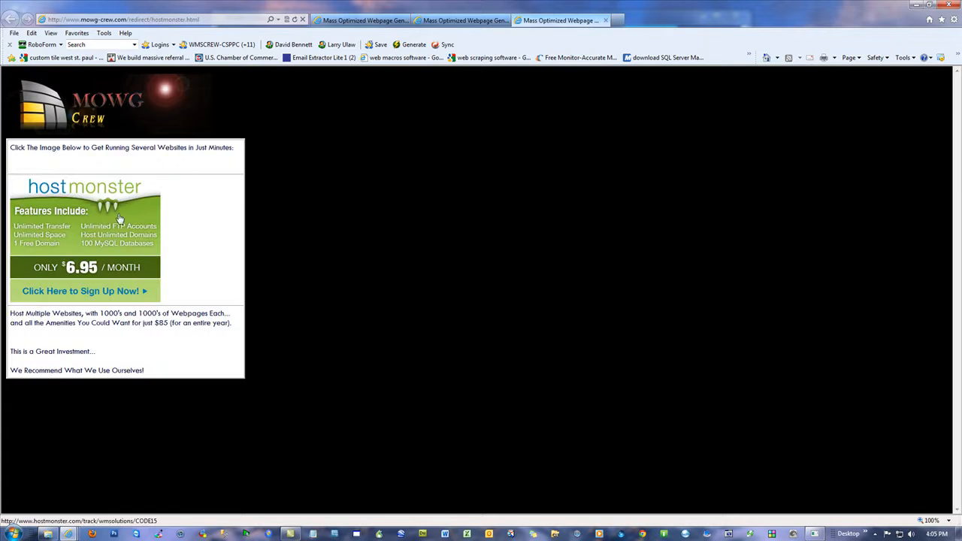
# - Open HostMonster's sign-up page from its hosting offer, and load rackspace.com in the same tab
pyautogui.click(113, 215)
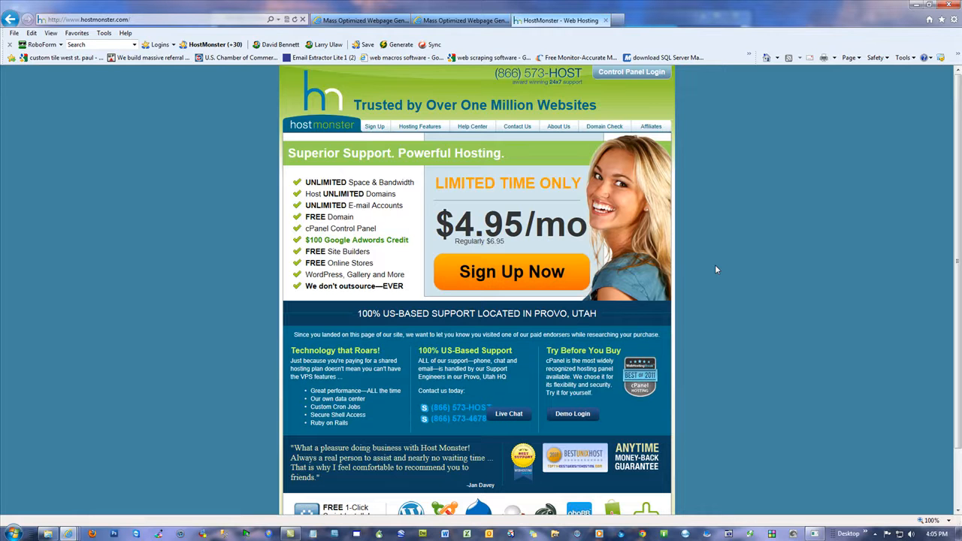
pyautogui.click(531, 279)
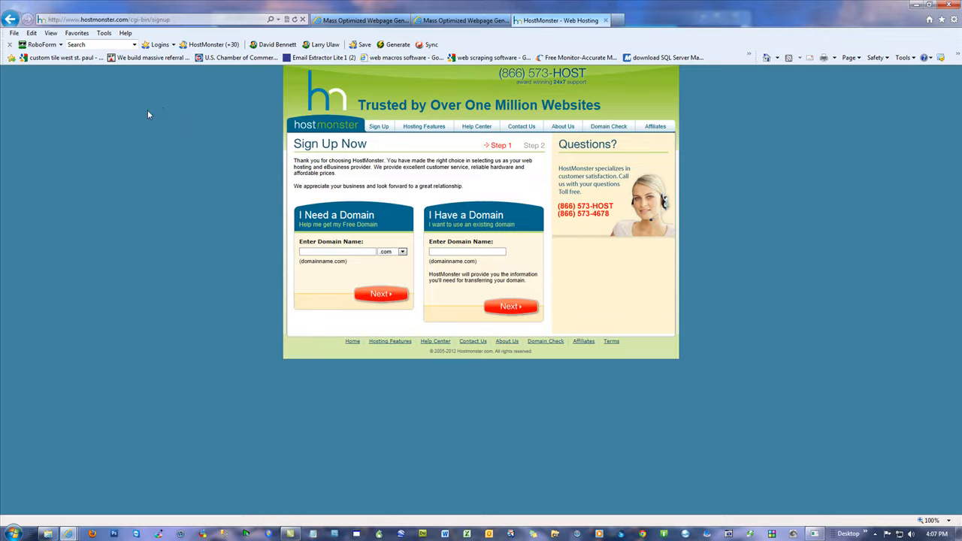
pyautogui.click(175, 19)
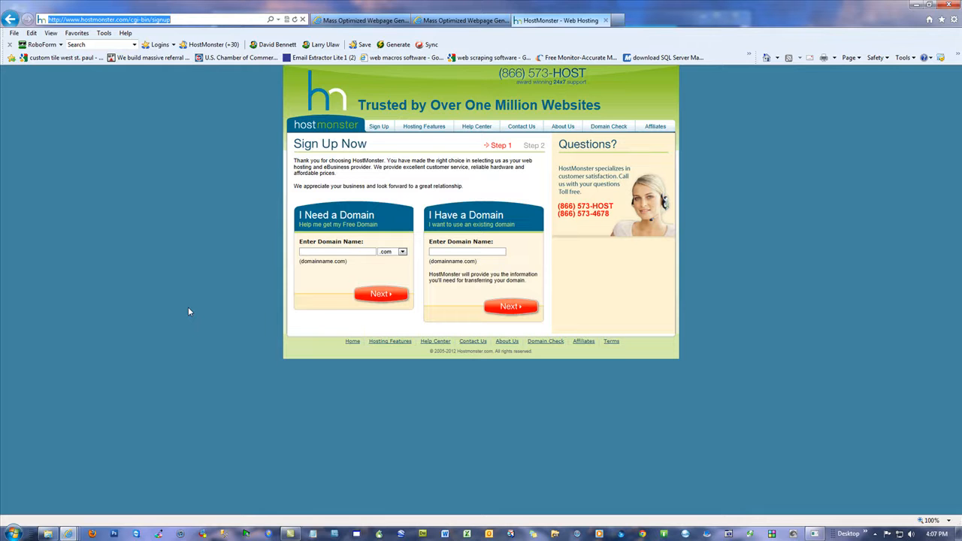
pyautogui.write('rackspace')
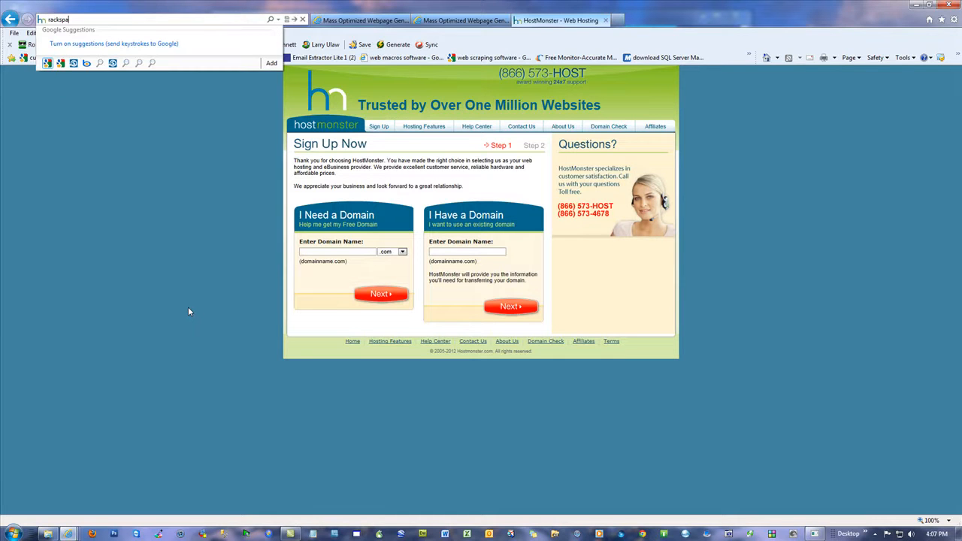
pyautogui.write('.com')
pyautogui.press('Return')
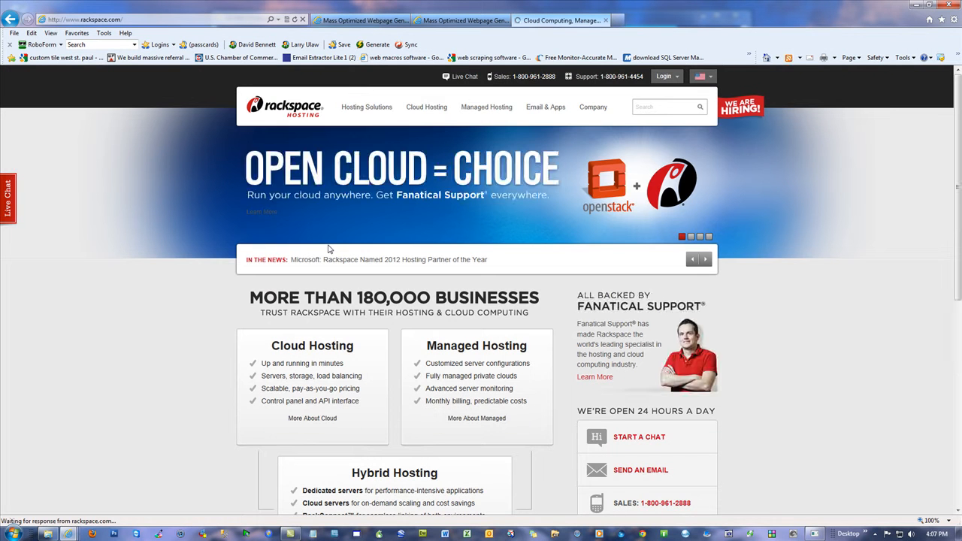
pyautogui.moveTo(427, 111)
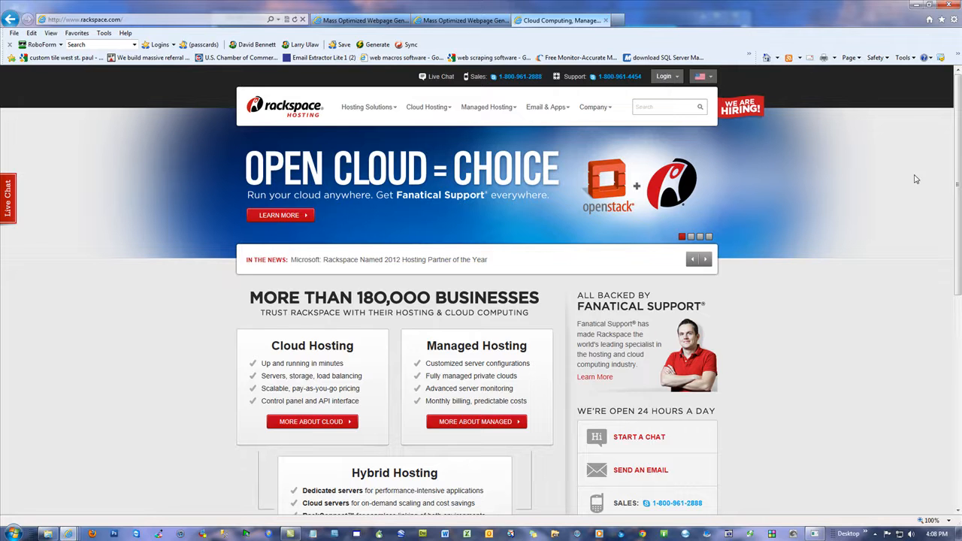
# - Revisit the MOWG resources page and the mowg-crew.com home page, and close Internet Explorer
pyautogui.click(474, 22)
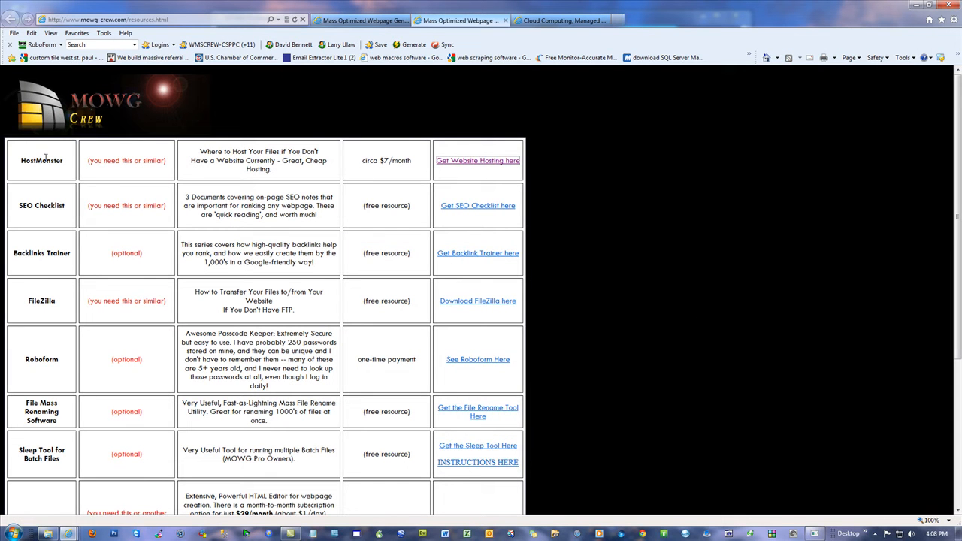
pyautogui.click(344, 23)
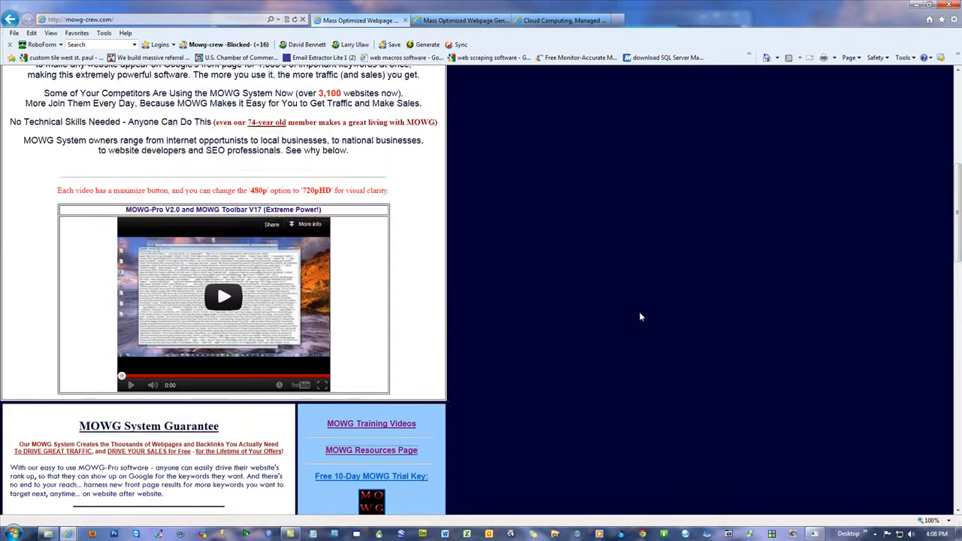
pyautogui.scroll(-3, 640, 316)
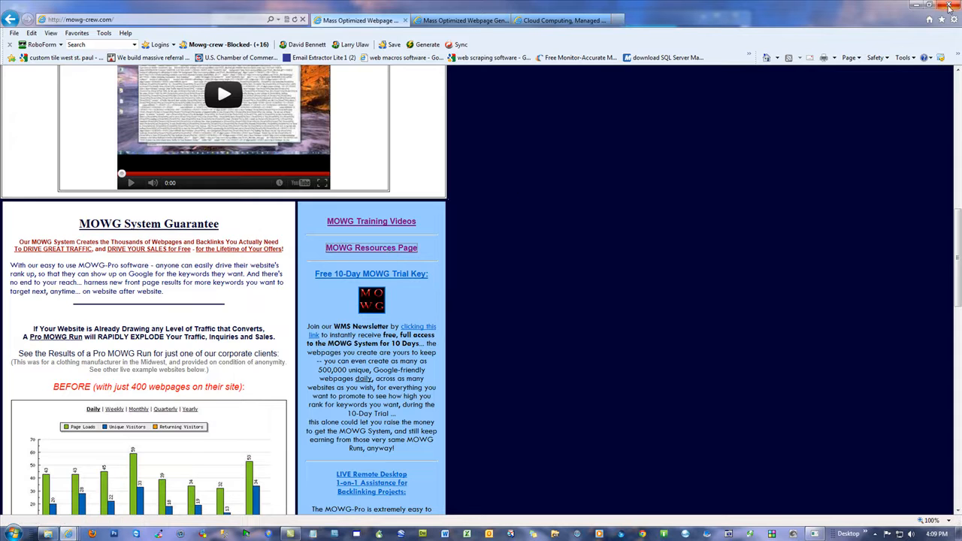
pyautogui.click(612, 238)
pyautogui.click(952, 4)
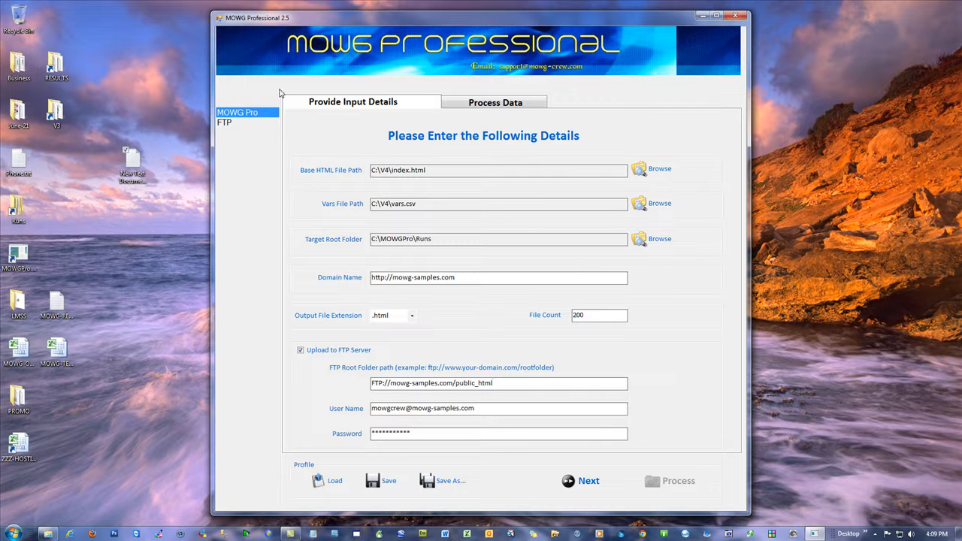
# - Copy the /public_html part of the FTP root folder path and delete it, leaving FTP://mowg-samples.com
pyautogui.doubleClick(489, 383)
pyautogui.click(507, 386)
pyautogui.moveTo(506, 384); pyautogui.dragTo(454, 384)
pyautogui.hotkey('ctrl', 'c')
pyautogui.press('Delete')
# - Highlight the FTP user name and password entries to point out the login details
pyautogui.moveTo(488, 410); pyautogui.dragTo(362, 407)
pyautogui.moveTo(432, 434); pyautogui.dragTo(391, 434)
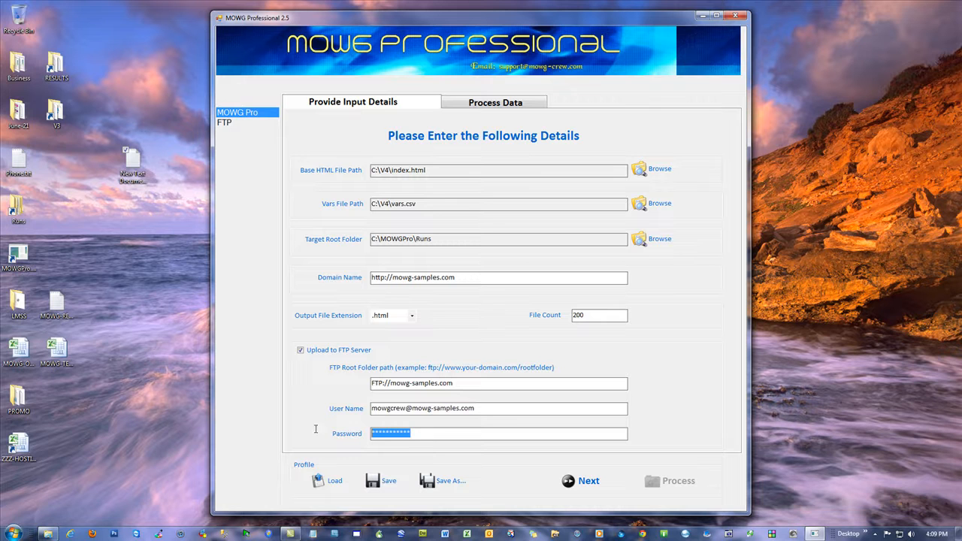
pyautogui.click(434, 436)
pyautogui.click(478, 407)
# - Append /public_html to the FTP root folder path, paste a second /public_html after it, and highlight the duplicate
pyautogui.click(475, 385)
pyautogui.write('/')
pyautogui.write('publ')
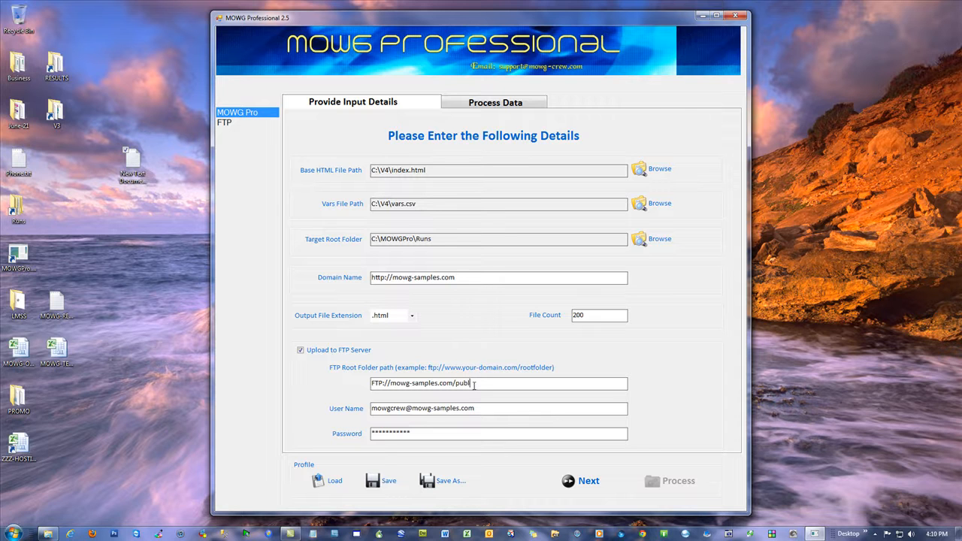
pyautogui.write('ic_html')
pyautogui.moveTo(494, 384); pyautogui.dragTo(454, 384)
pyautogui.click(497, 381)
pyautogui.hotkey('ctrl', 'v')
pyautogui.moveTo(534, 384); pyautogui.dragTo(493, 384)
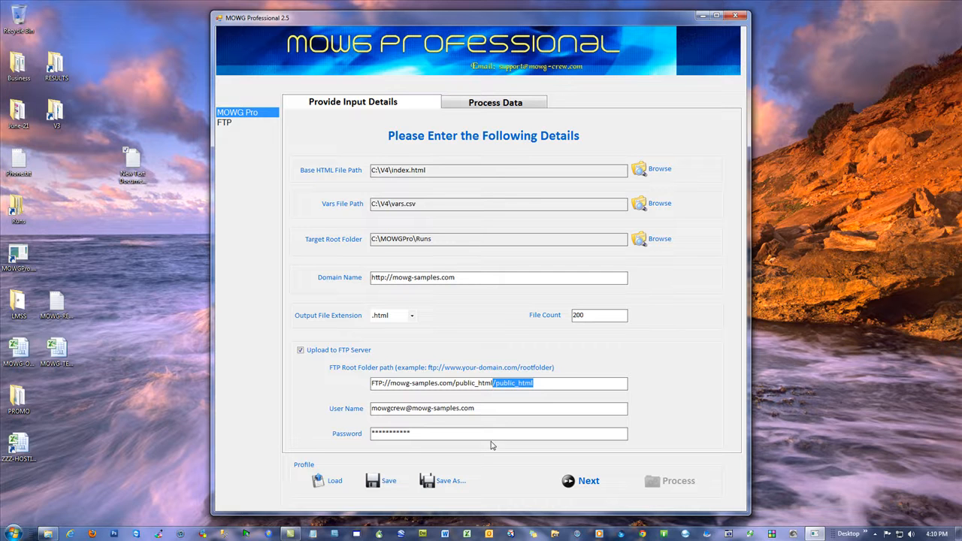
# - Remove both /public_html parts so the FTP root folder path reads FTP://mowg-samples.com
pyautogui.press('BackSpace')
pyautogui.press('BackSpace')
pyautogui.press('BackSpace')
pyautogui.press('BackSpace')
pyautogui.press('BackSpace')
pyautogui.press('BackSpace')
pyautogui.press('BackSpace')
pyautogui.press('BackSpace')
pyautogui.press('BackSpace')
pyautogui.press('BackSpace')
pyautogui.press('BackSpace')
pyautogui.press('BackSpace')
pyautogui.press('BackSpace')
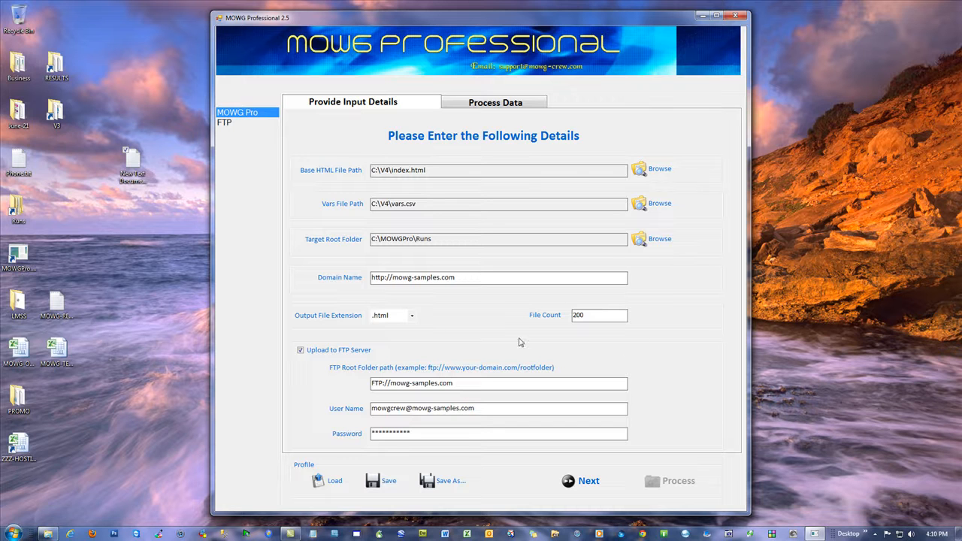
# - Review the FTP upload settings, append /public_html to the main form's FTP root folder path, and reopen the FTP settings
pyautogui.click(225, 124)
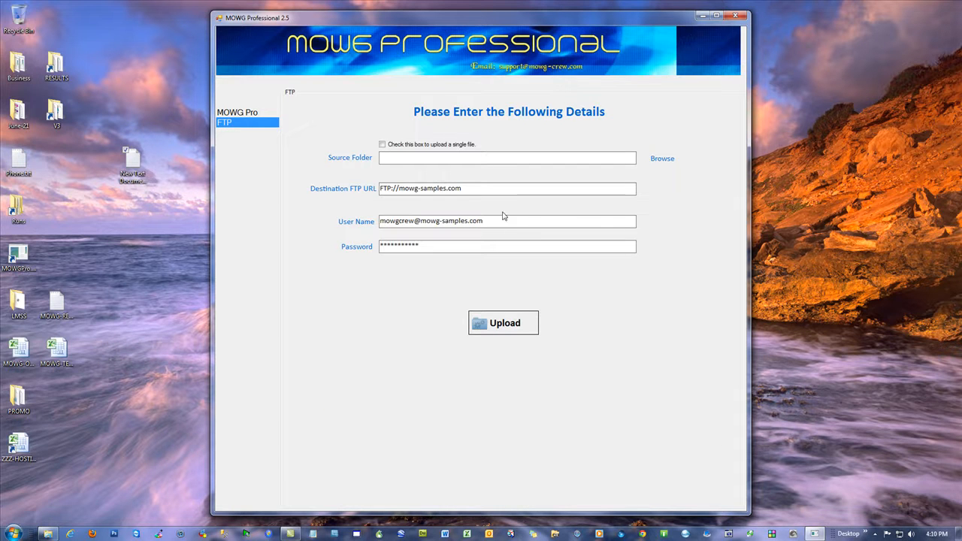
pyautogui.click(237, 113)
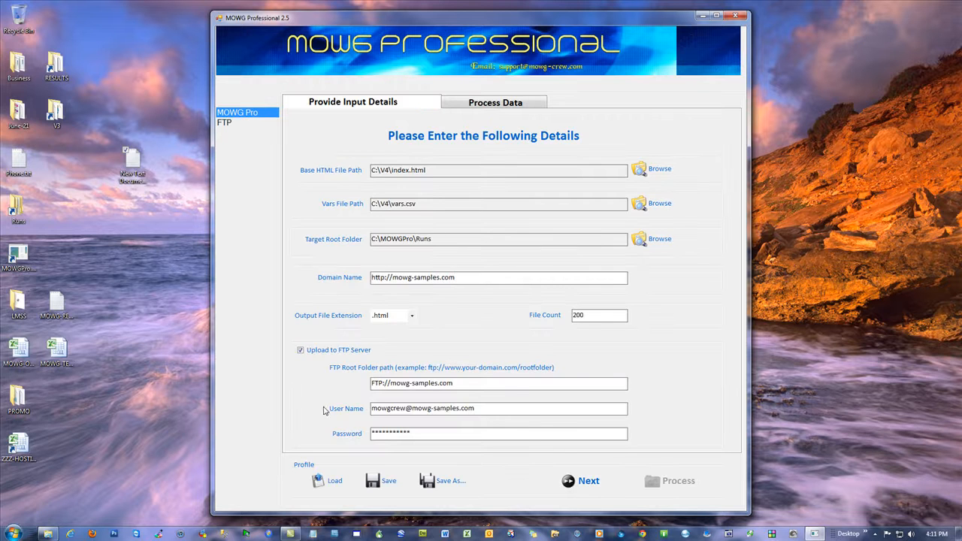
pyautogui.click(469, 387)
pyautogui.write('/public_html')
pyautogui.click(225, 122)
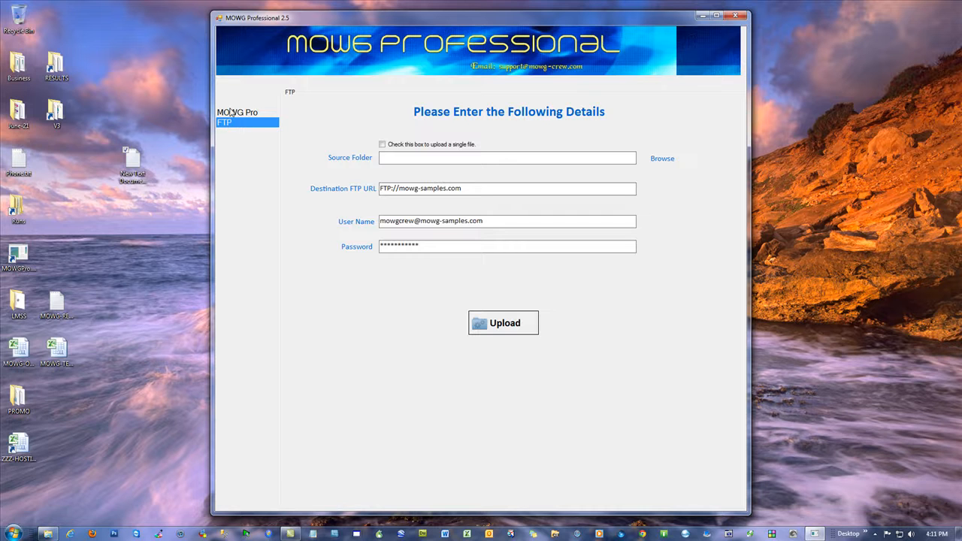
# - Highlight /public_html in the MOWG Pro root folder path and compare it with the destination URL in the FTP settings
pyautogui.click(230, 112)
pyautogui.moveTo(507, 383); pyautogui.dragTo(453, 383)
pyautogui.click(510, 383)
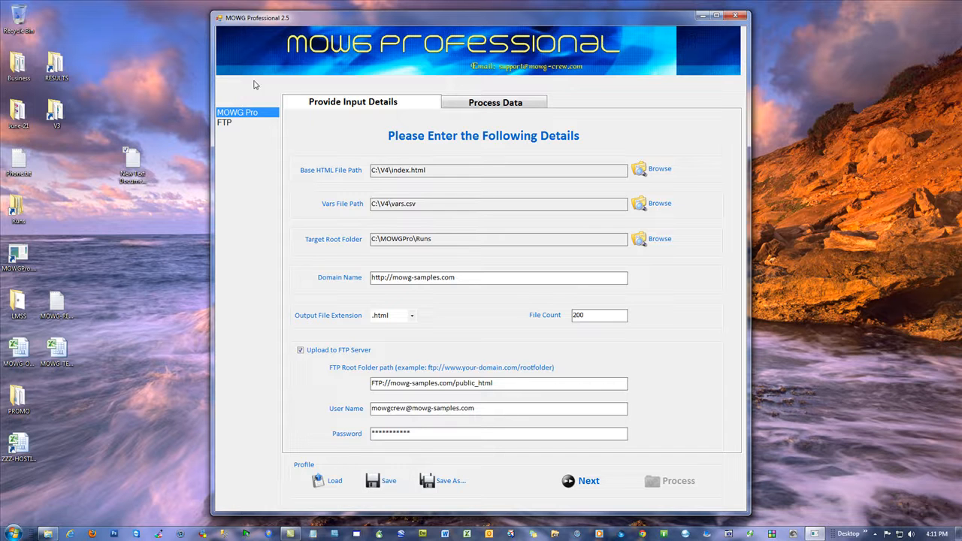
pyautogui.click(227, 124)
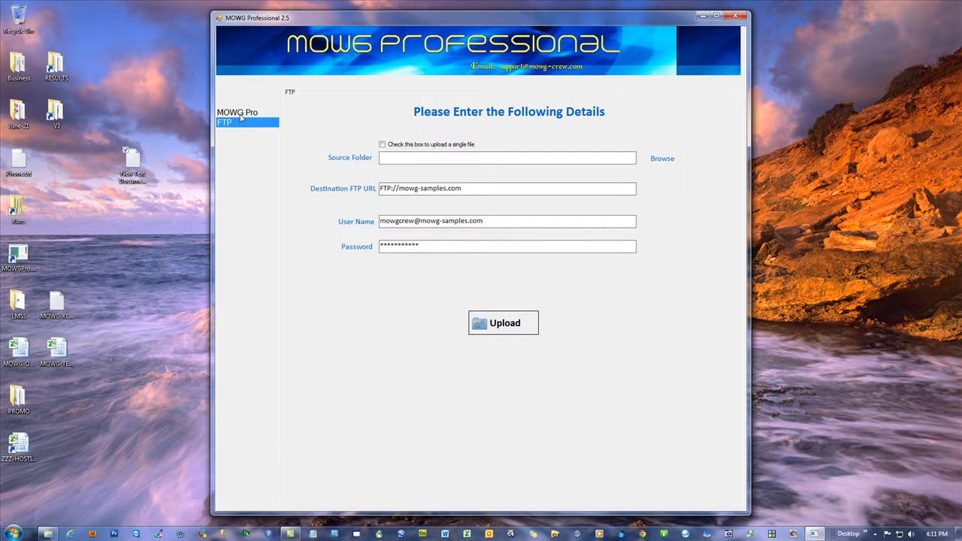
pyautogui.click(239, 114)
# - Load the TEST-SITE.pfl profile and check the destination URL in the FTP settings
pyautogui.click(316, 481)
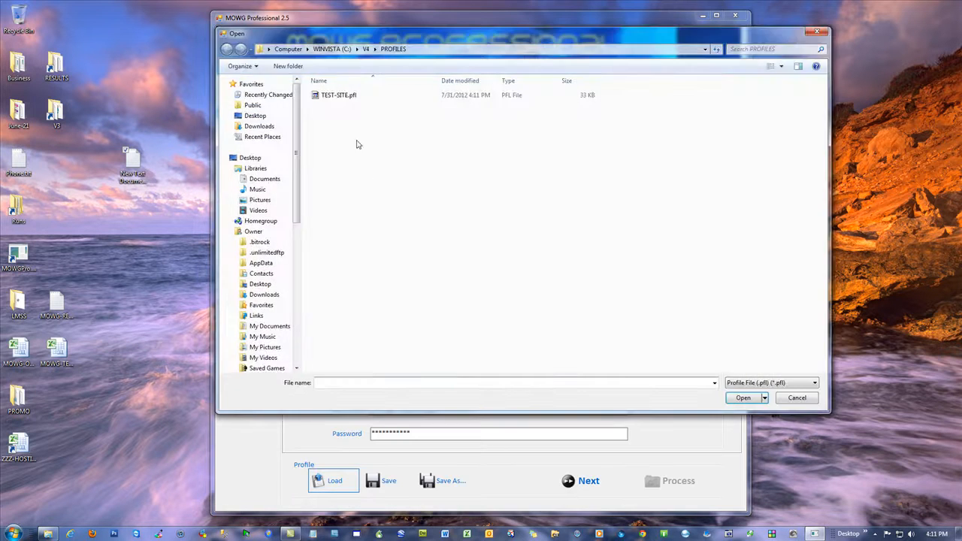
pyautogui.doubleClick(342, 97)
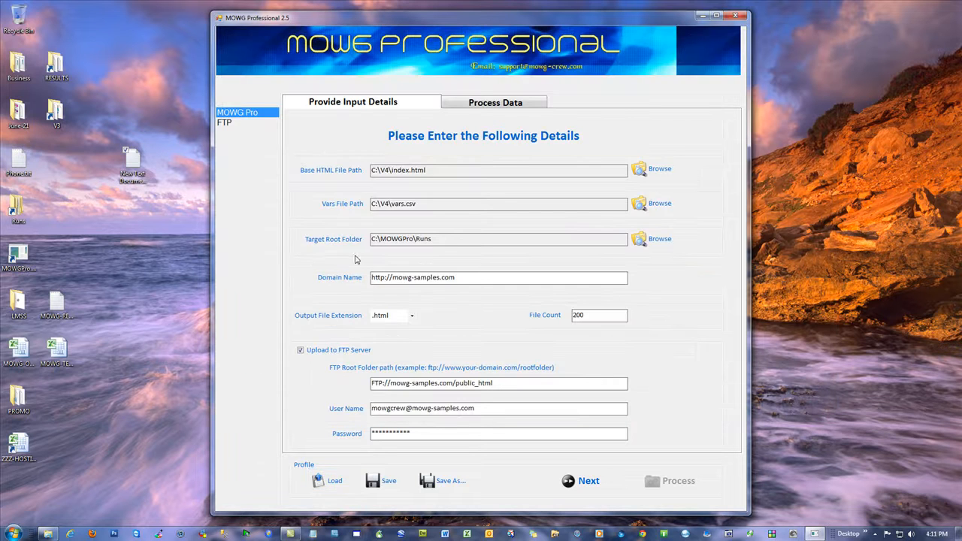
pyautogui.click(227, 126)
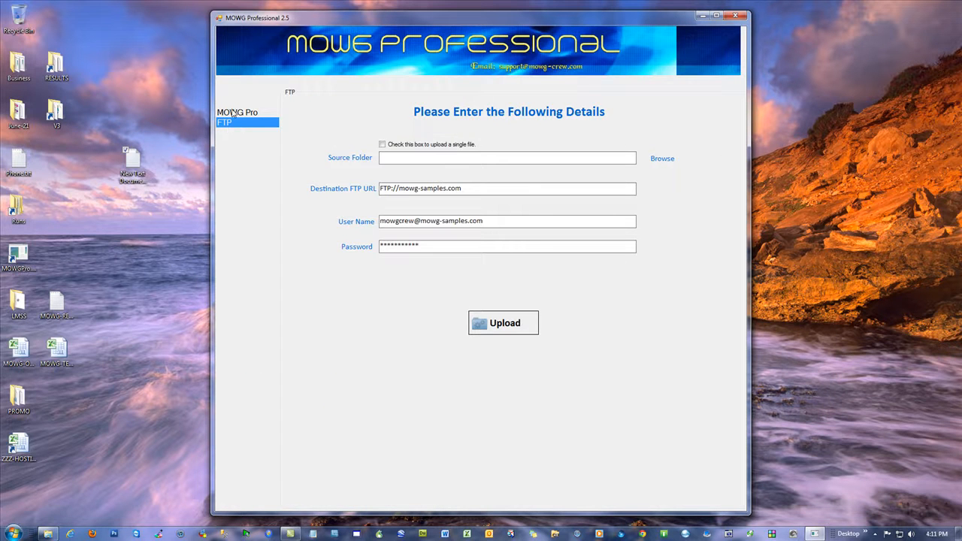
# - Delete /public_html from the loaded profile's FTP root folder path, leaving FTP://mowg-samples.com
pyautogui.click(236, 113)
pyautogui.moveTo(513, 386); pyautogui.dragTo(453, 384)
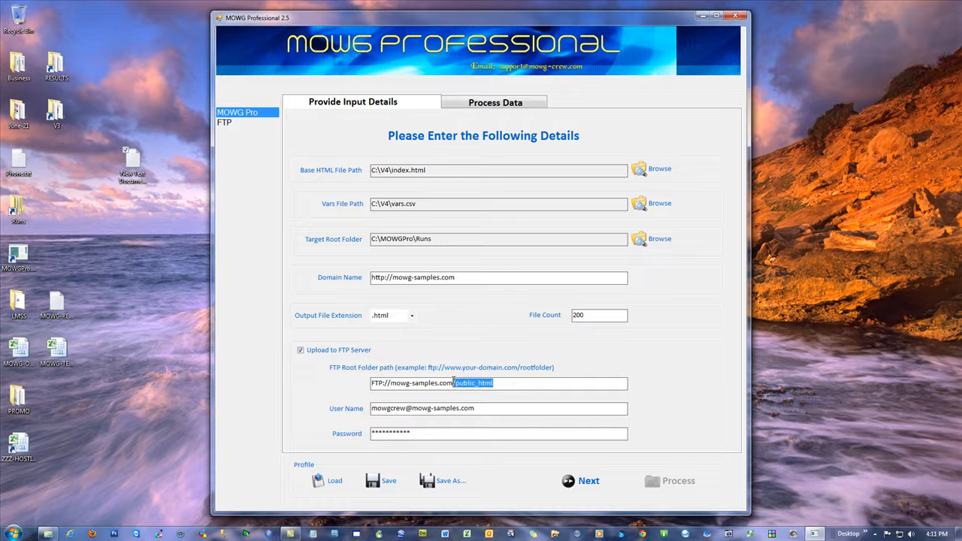
pyautogui.press('BackSpace')
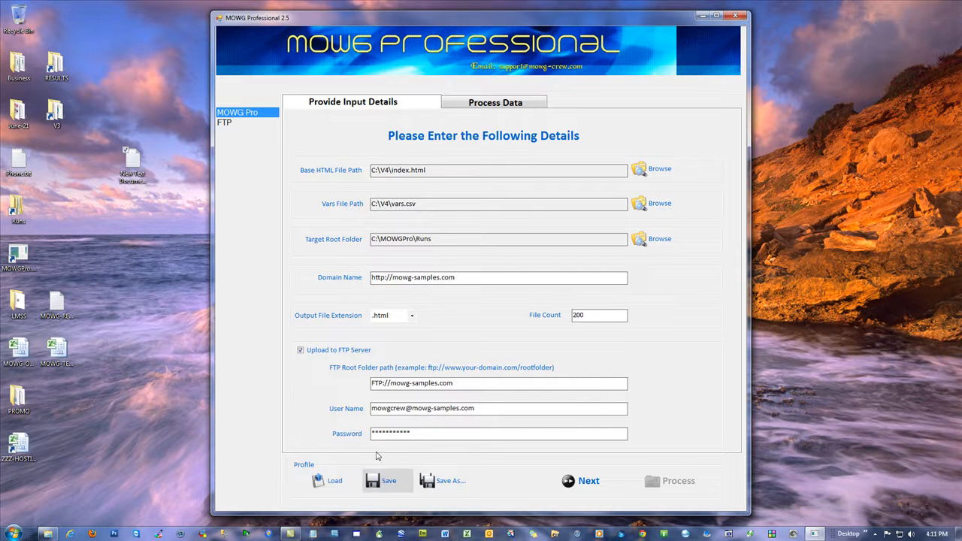
# - Enable single-file upload in the FTP settings, point out index.html in the V3 folder, and close that folder
pyautogui.click(226, 124)
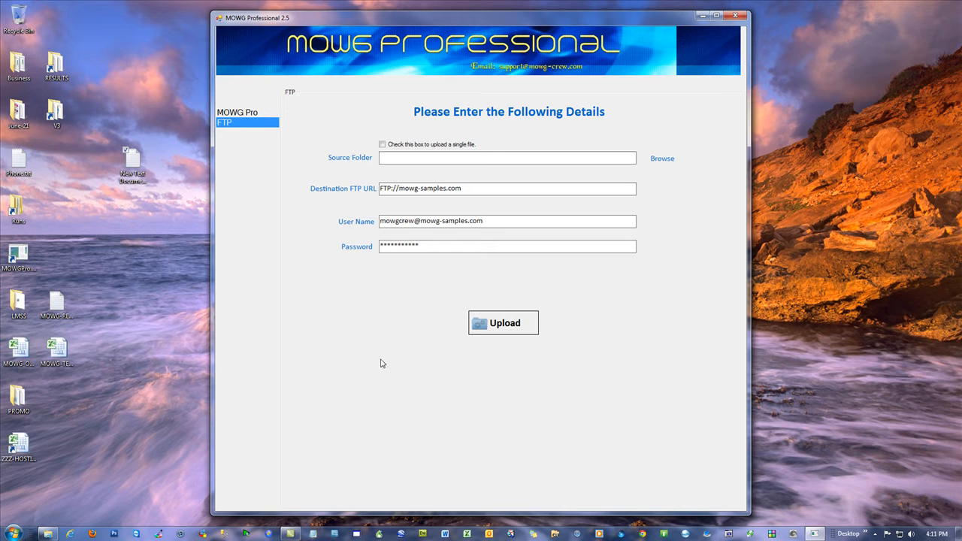
pyautogui.click(382, 144)
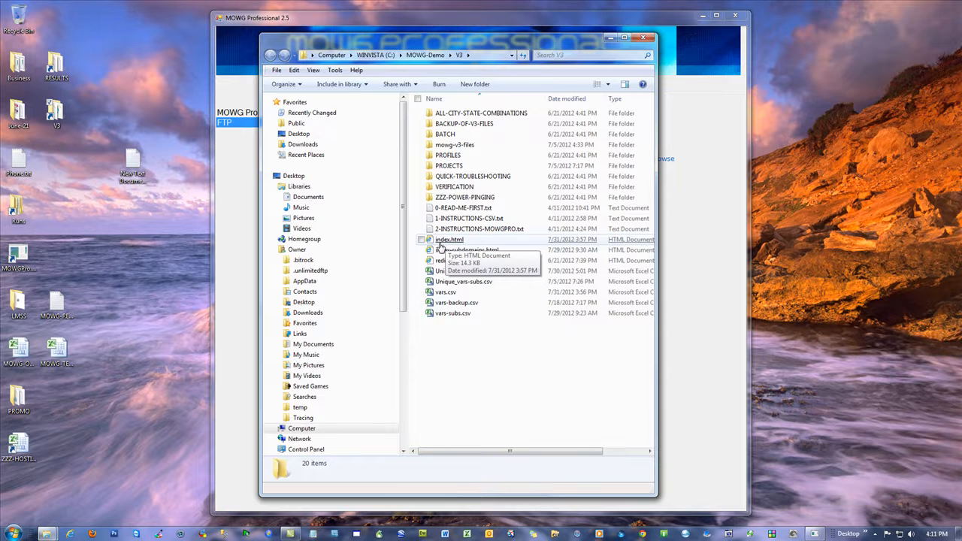
pyautogui.click(652, 39)
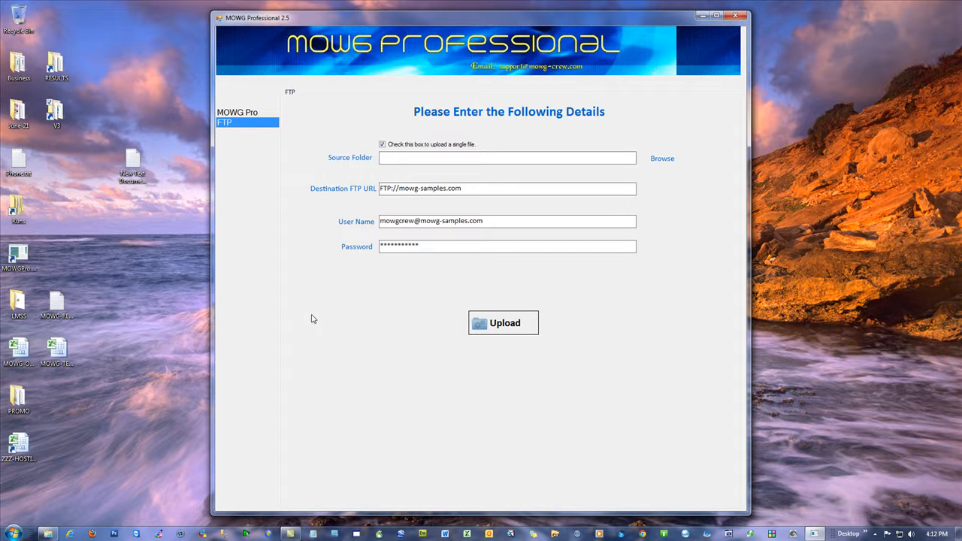
# - Switch to Internet Explorer, load mowg-crew.com, and open the MOWG Training Videos page
pyautogui.click(71, 534)
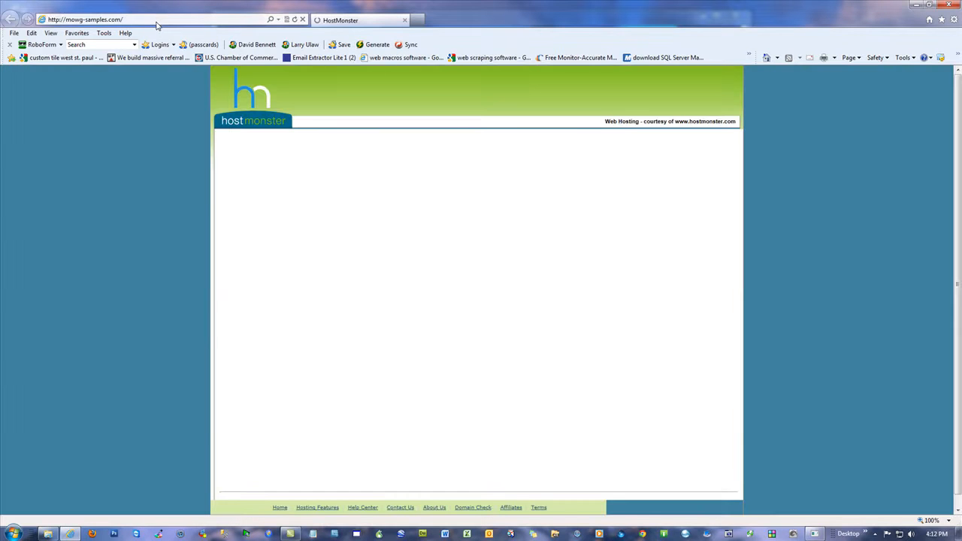
pyautogui.click(158, 22)
pyautogui.write('mowg-crew.com/')
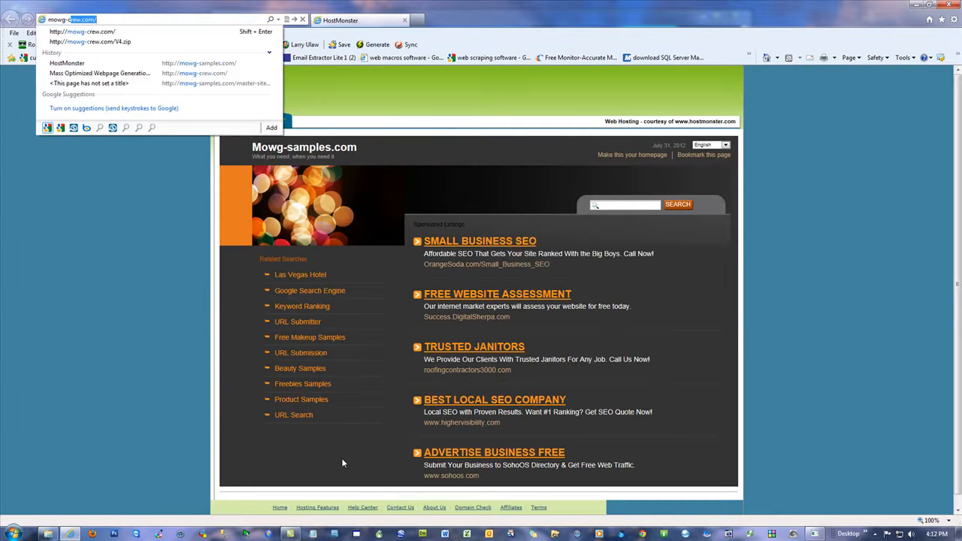
pyautogui.press('Return')
pyautogui.scroll(-5, 528, 402)
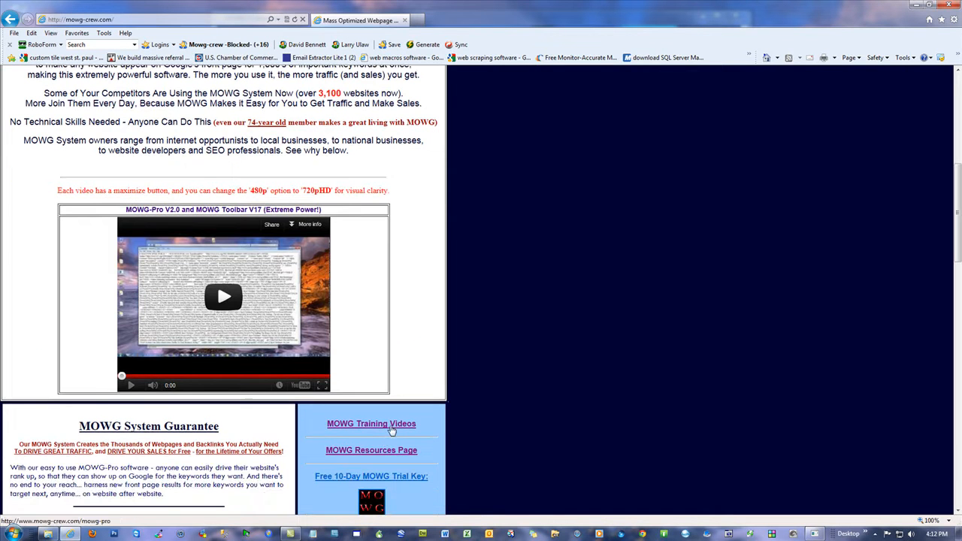
pyautogui.click(389, 429)
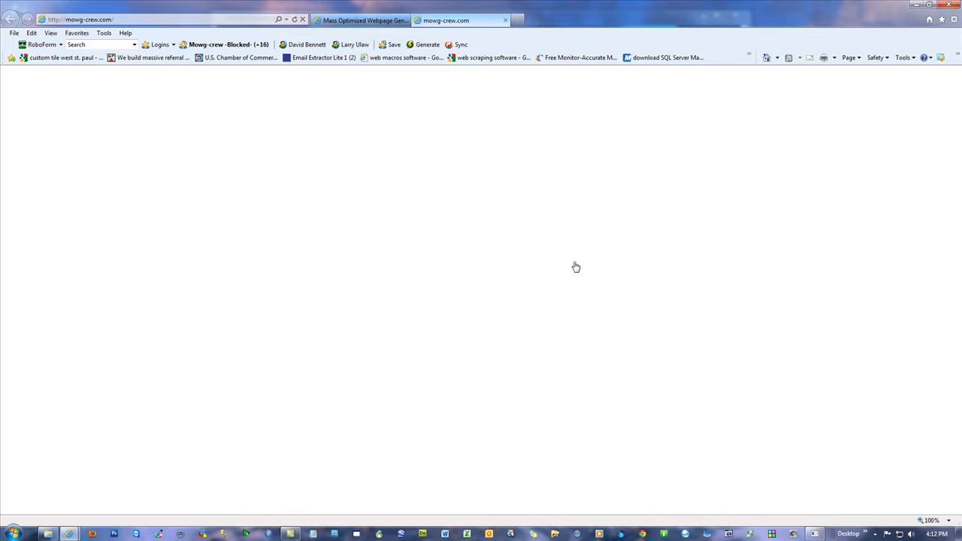
# - Open the "Making Corrections Easily and Front Page Updates" training page and highlight the "Create an Index Page for your New Website" title
pyautogui.scroll(-10, 729, 152)
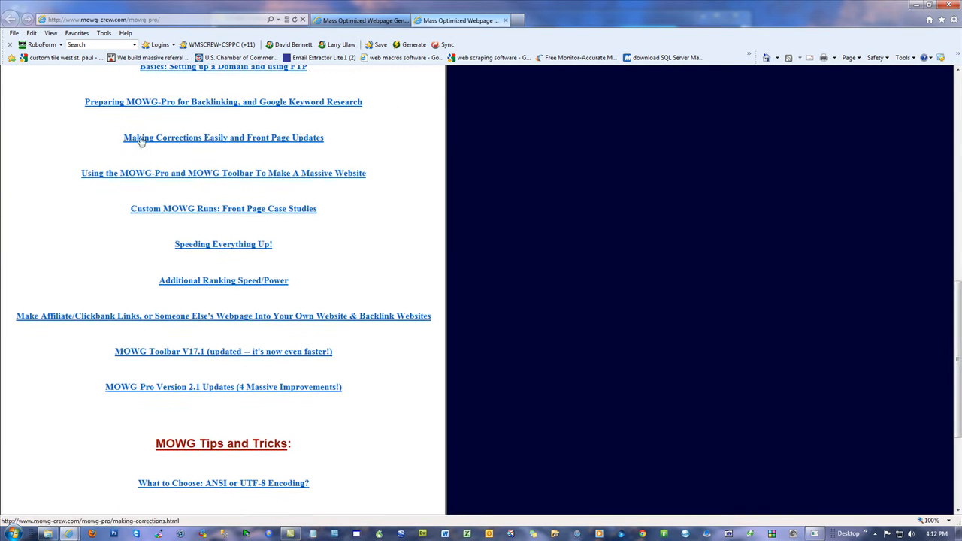
pyautogui.click(297, 140)
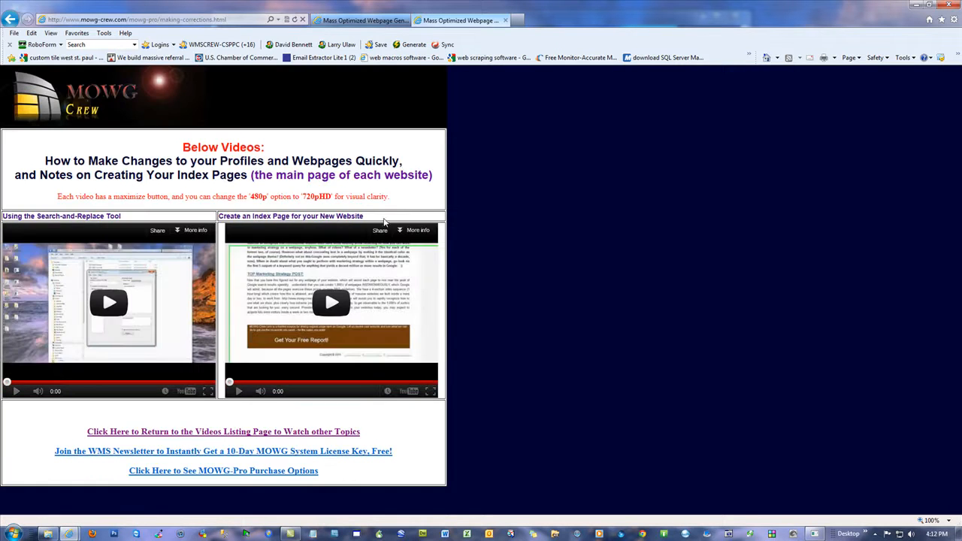
pyautogui.moveTo(373, 220); pyautogui.dragTo(227, 219)
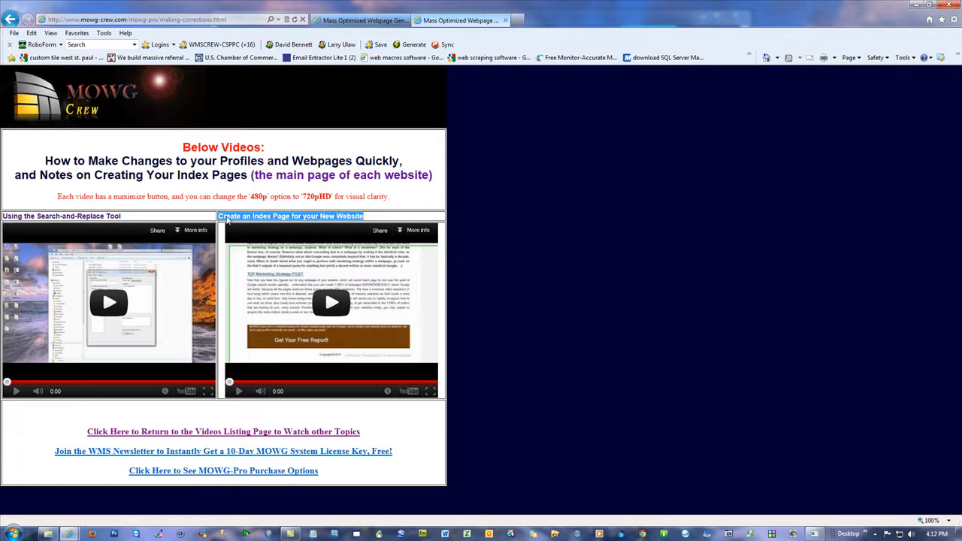
pyautogui.click(388, 220)
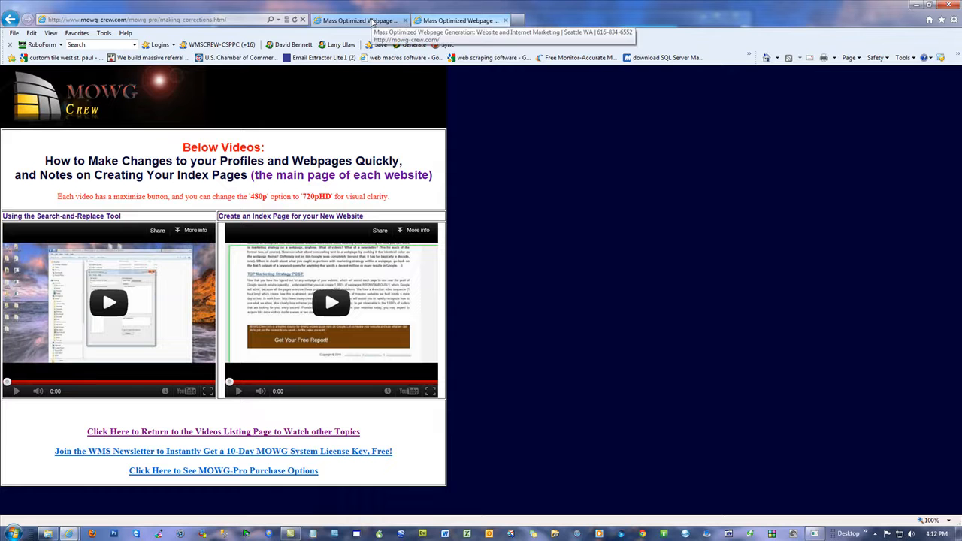
# - Return to MOWG Professional, turn off single-file upload, and open an enlarged folder browser for the source folder
pyautogui.click(949, 6)
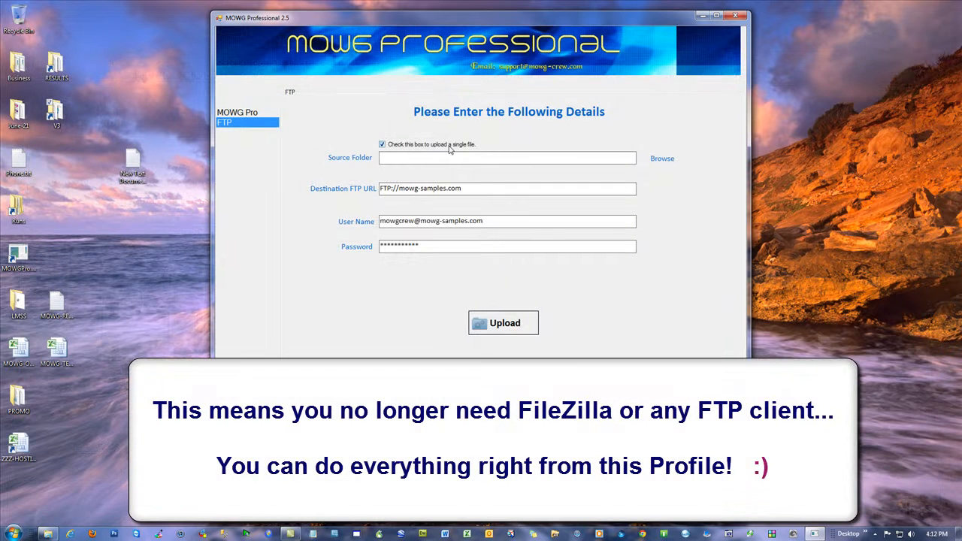
pyautogui.click(382, 144)
pyautogui.click(411, 157)
pyautogui.click(670, 161)
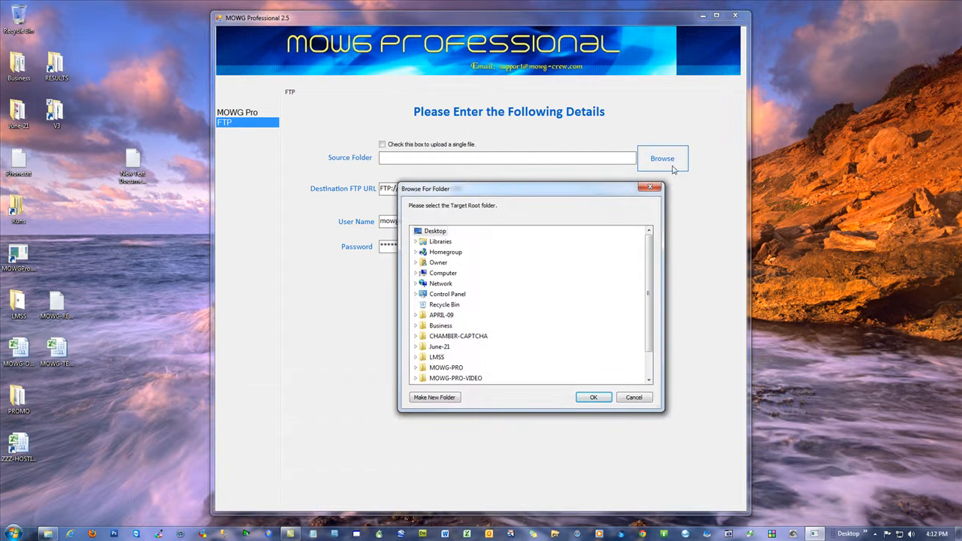
pyautogui.moveTo(657, 406); pyautogui.dragTo(733, 470)
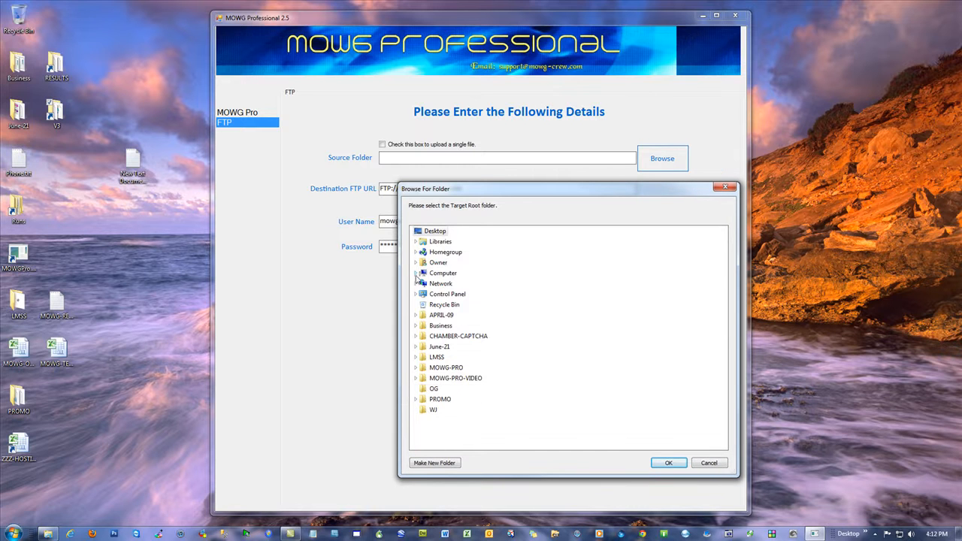
# - Expand the WINVISTA (C:) drive and its V4 folder in the source folder browser
pyautogui.click(416, 274)
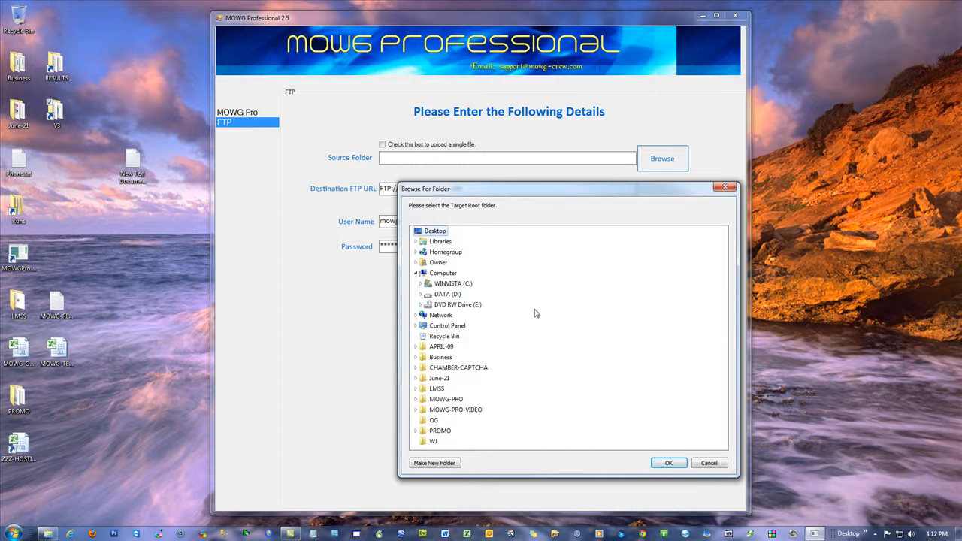
pyautogui.click(421, 285)
pyautogui.scroll(-6, 554, 267)
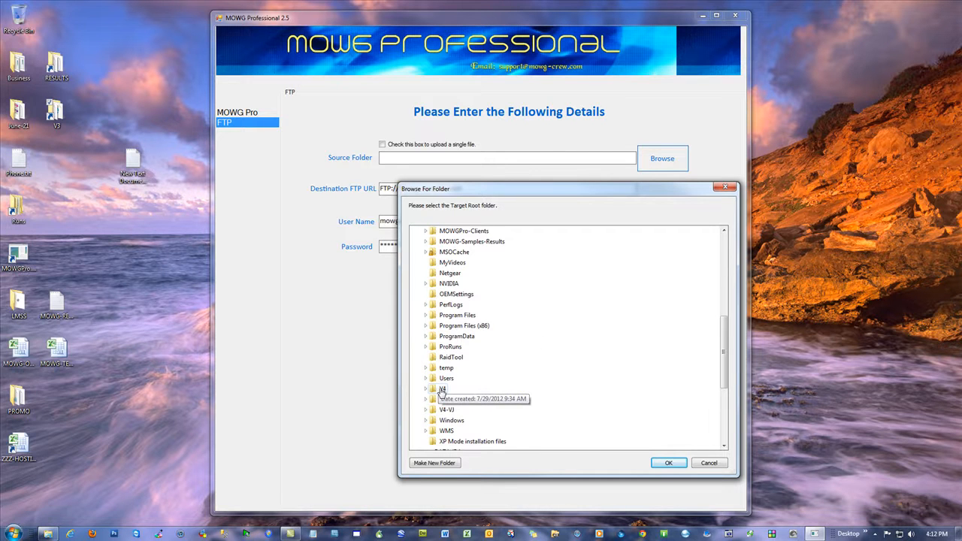
pyautogui.doubleClick(442, 390)
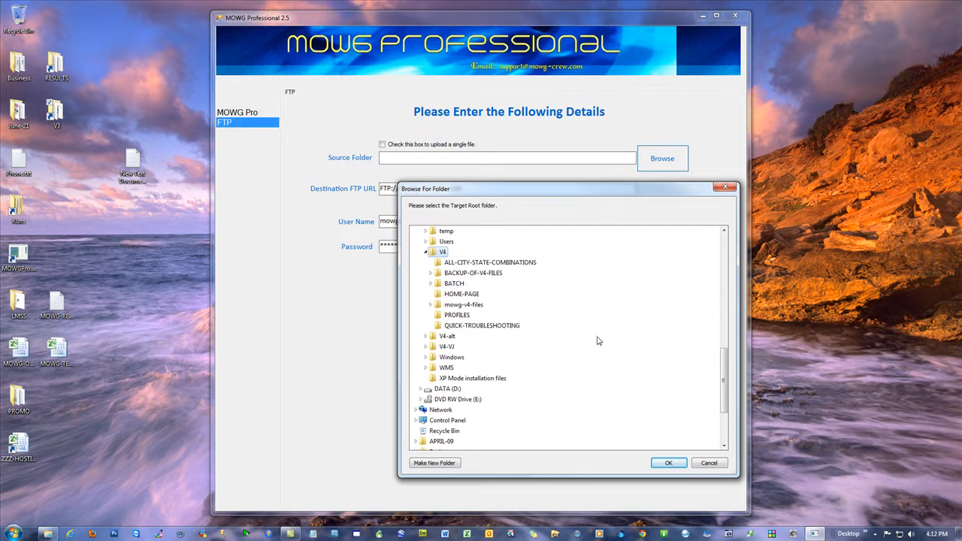
pyautogui.scroll(6, 588, 323)
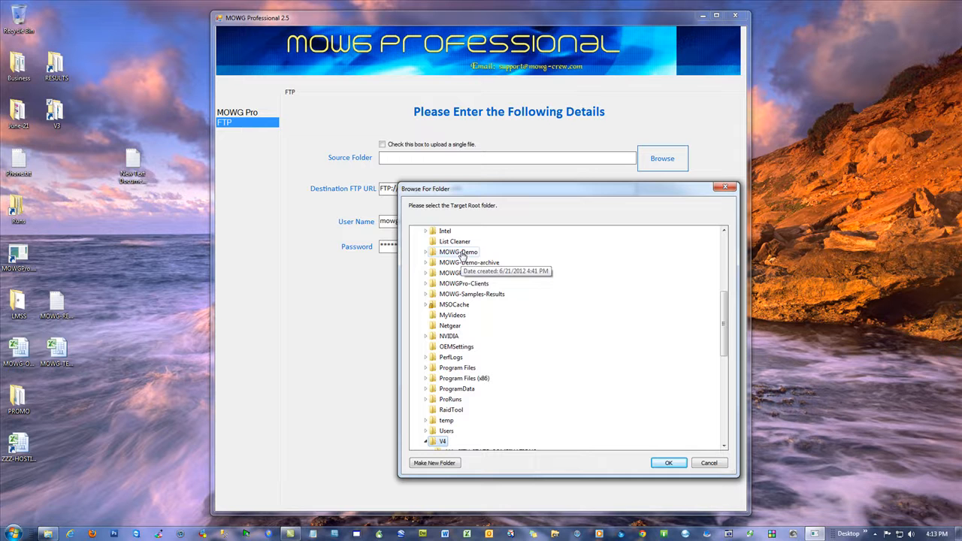
pyautogui.click(425, 253)
pyautogui.click(425, 254)
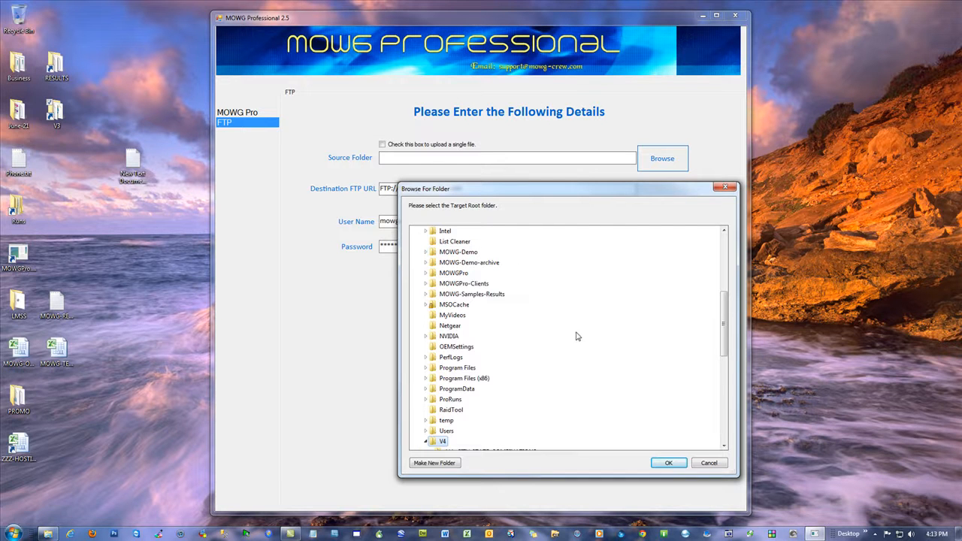
pyautogui.scroll(-6, 576, 335)
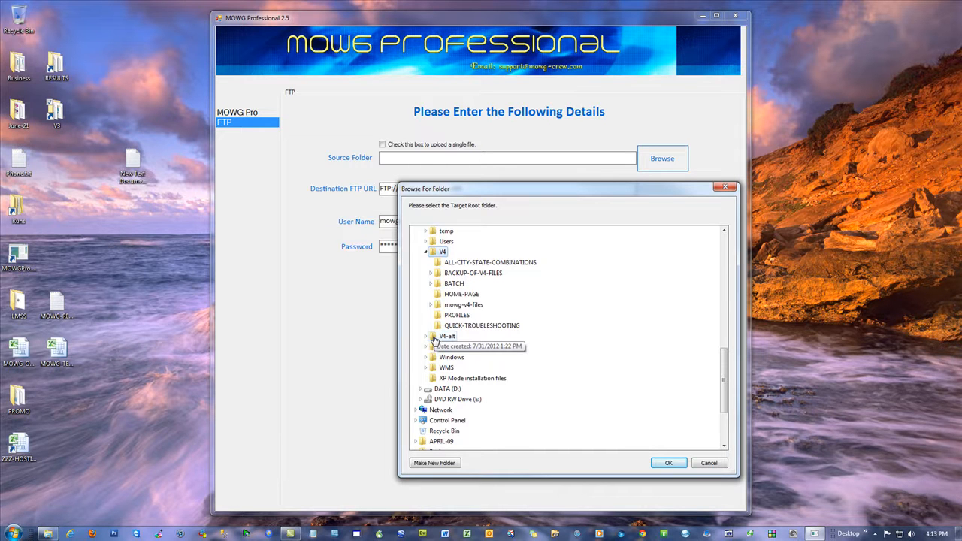
# - Set the source folder to C:\V4\mowg-v4-files, the parent of the css folder
pyautogui.click(456, 305)
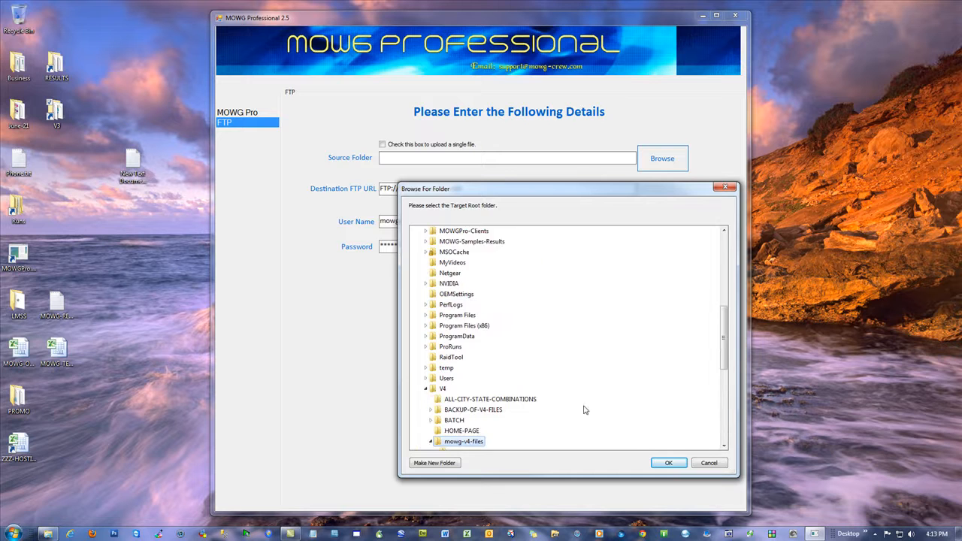
pyautogui.scroll(-3, 566, 294)
pyautogui.click(530, 263)
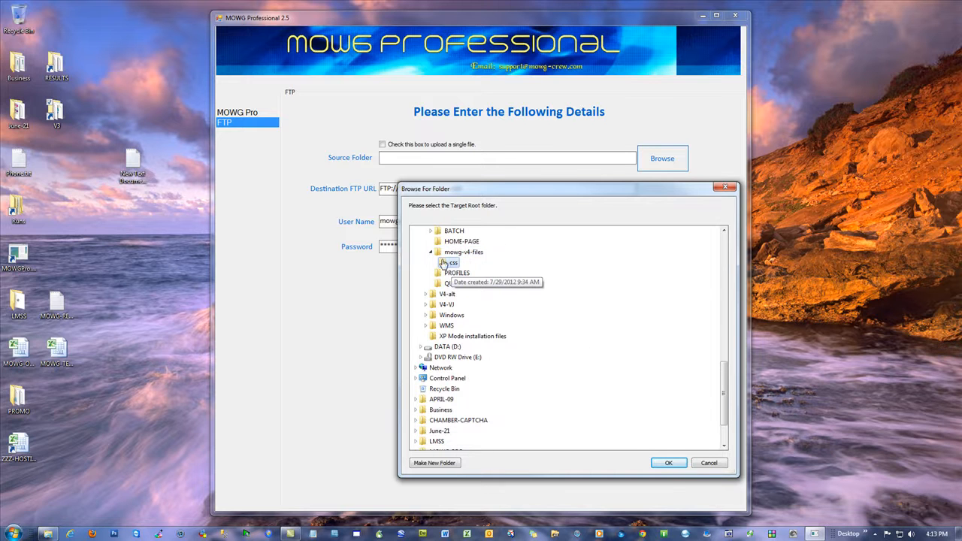
pyautogui.moveTo(525, 195); pyautogui.dragTo(172, 183)
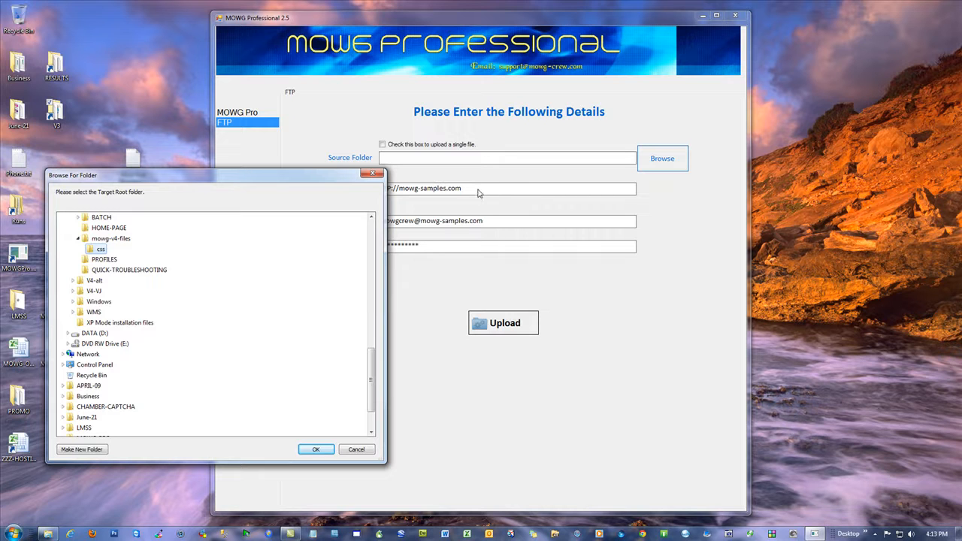
pyautogui.click(111, 238)
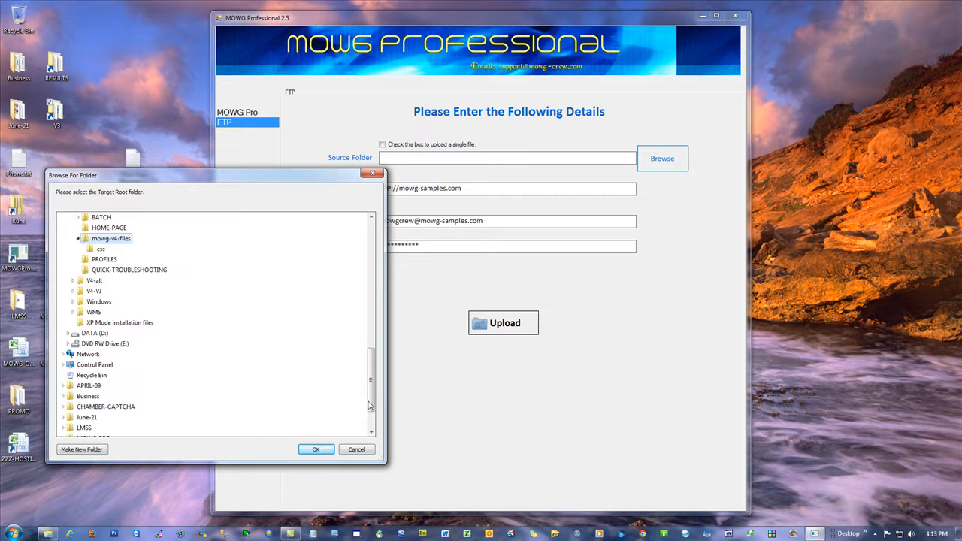
pyautogui.click(316, 449)
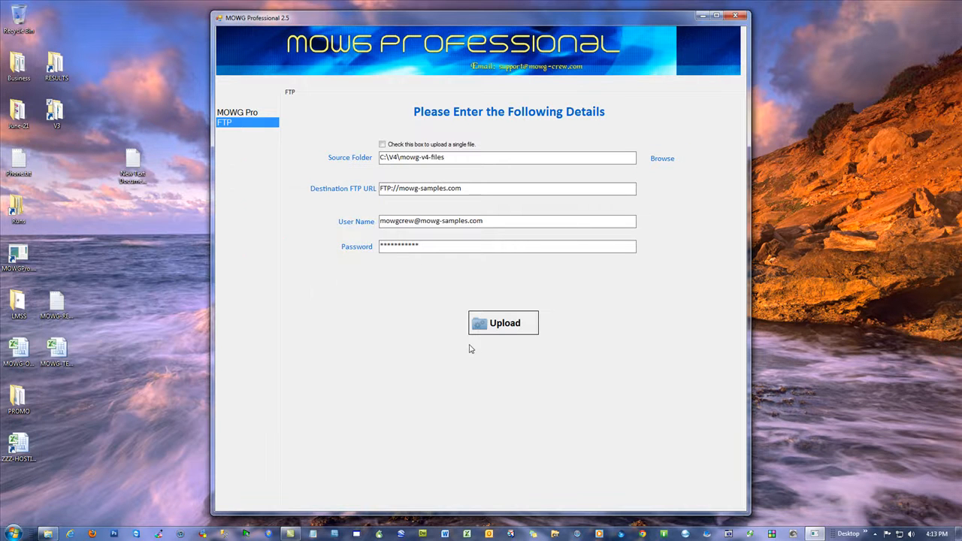
# - Point out the FTP form's source folder, destination URL, user name and password entries
pyautogui.moveTo(466, 159); pyautogui.dragTo(327, 184)
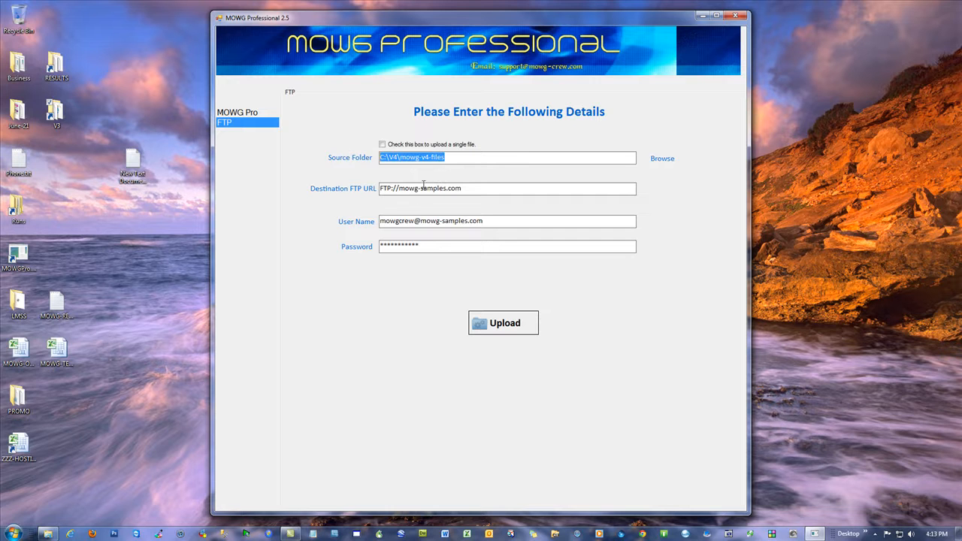
pyautogui.click(468, 188)
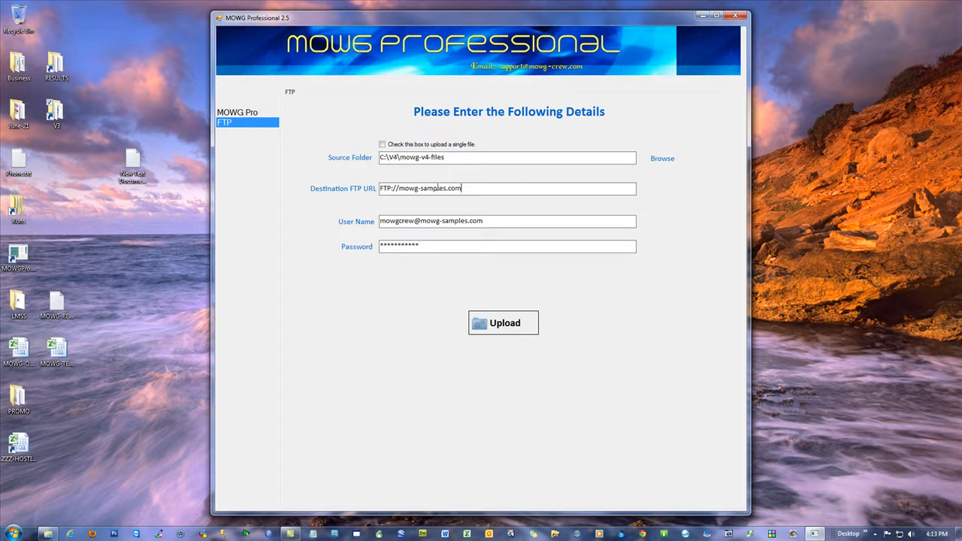
pyautogui.moveTo(426, 246); pyautogui.dragTo(299, 247)
pyautogui.moveTo(499, 222); pyautogui.dragTo(340, 225)
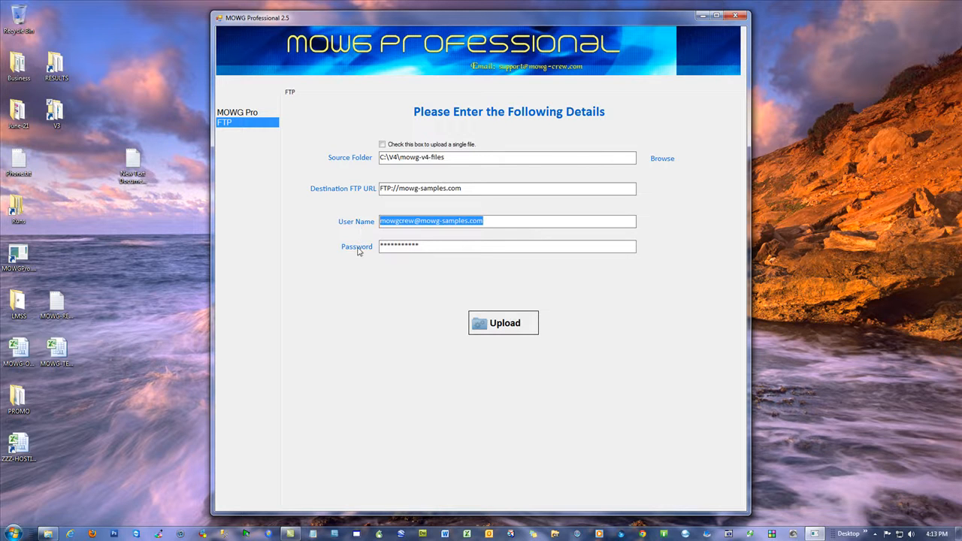
# - Try adding public_html to the end of the destination FTP URL, and remove it again
pyautogui.click(508, 188)
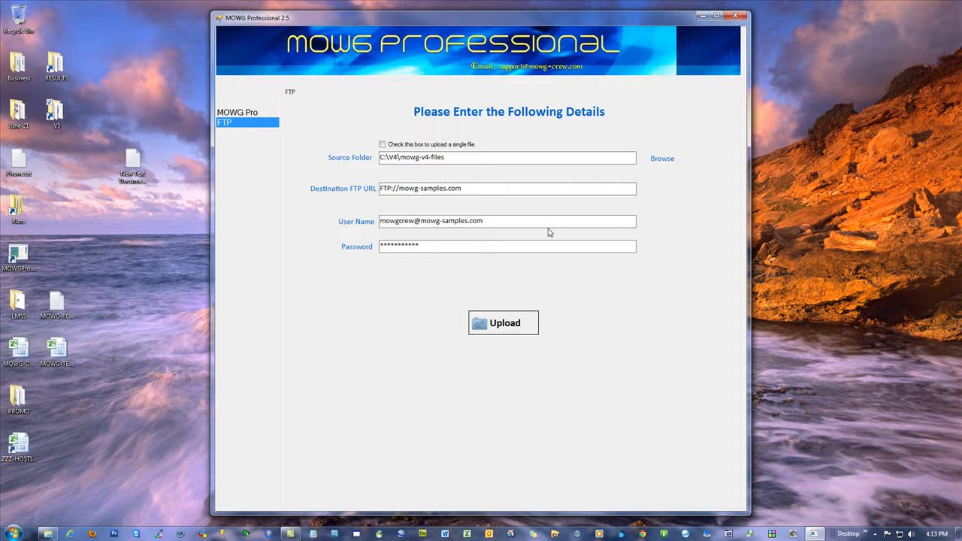
pyautogui.write('public_htm')
pyautogui.press('BackSpace')
pyautogui.press('BackSpace')
pyautogui.press('BackSpace')
pyautogui.press('BackSpace')
pyautogui.press('BackSpace')
pyautogui.press('BackSpace')
pyautogui.press('BackSpace')
# - Check the source and destination paths, upload the mowg-v4-files folder to FTP://mowg-samples.com, and dismiss the upload report
pyautogui.doubleClick(485, 185)
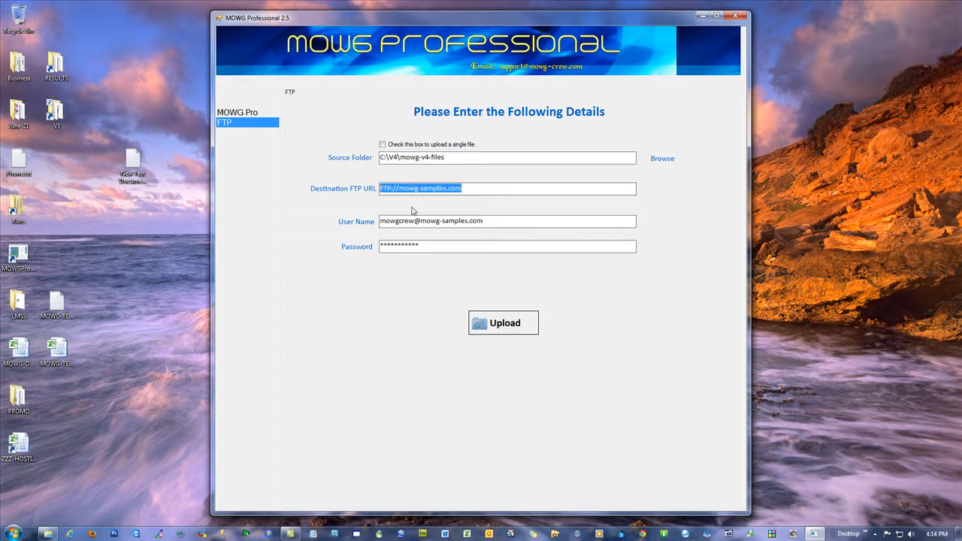
pyautogui.click(479, 188)
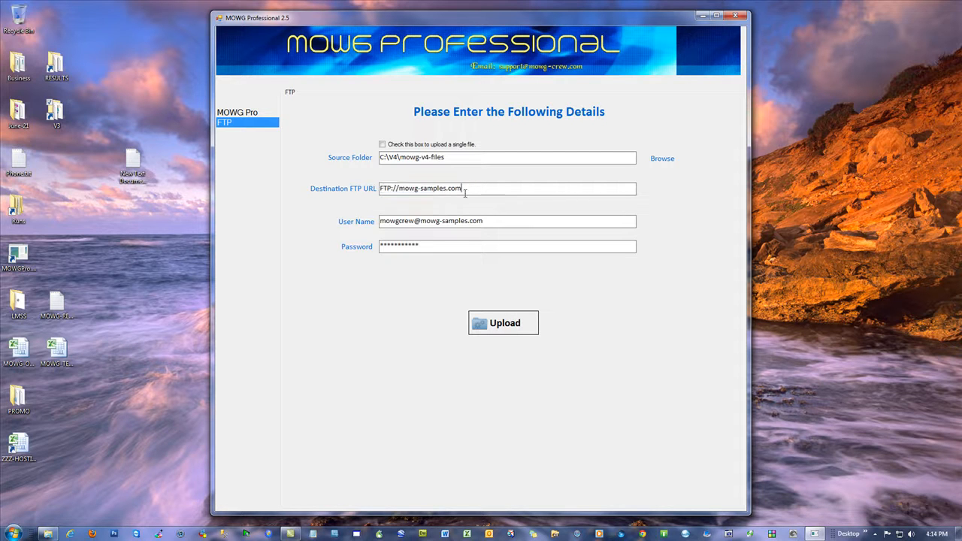
pyautogui.moveTo(463, 160); pyautogui.dragTo(399, 160)
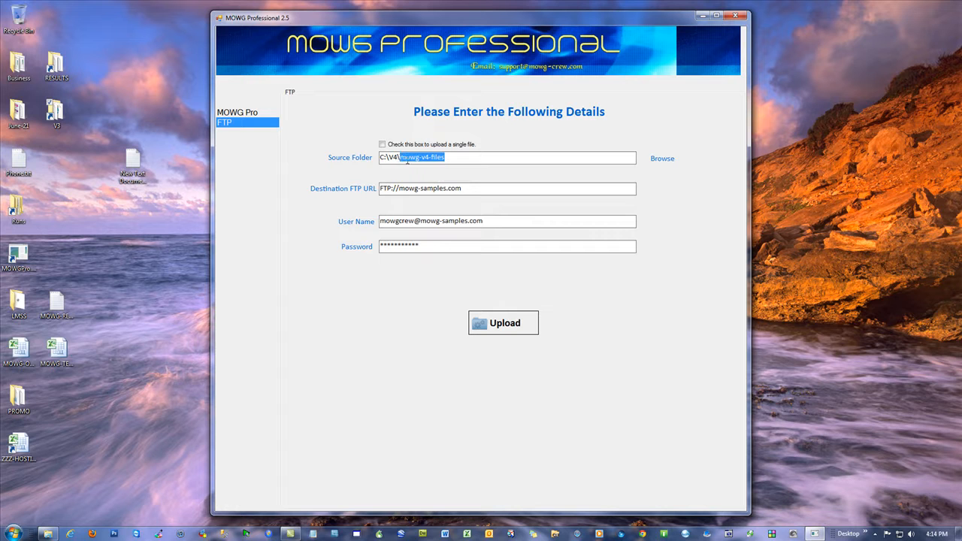
pyautogui.moveTo(466, 188); pyautogui.dragTo(401, 189)
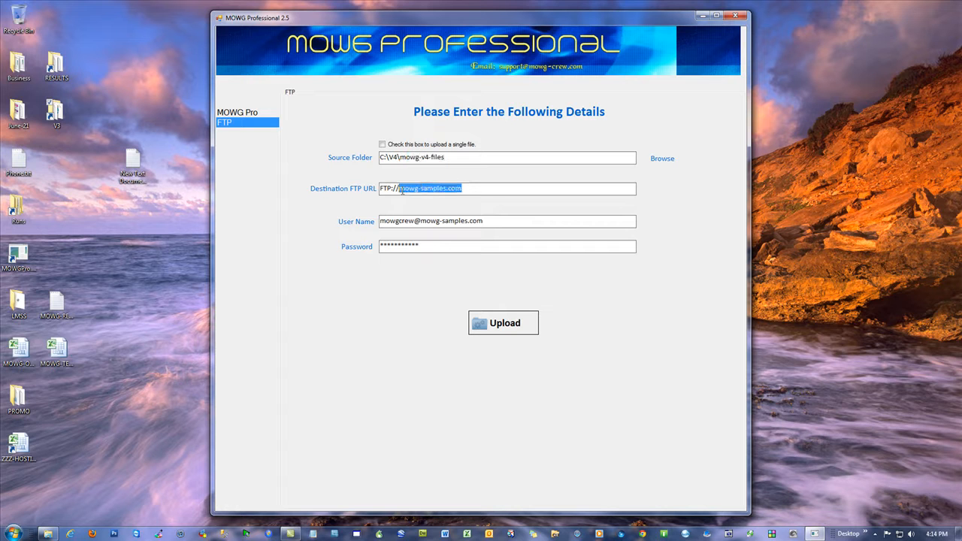
pyautogui.click(494, 190)
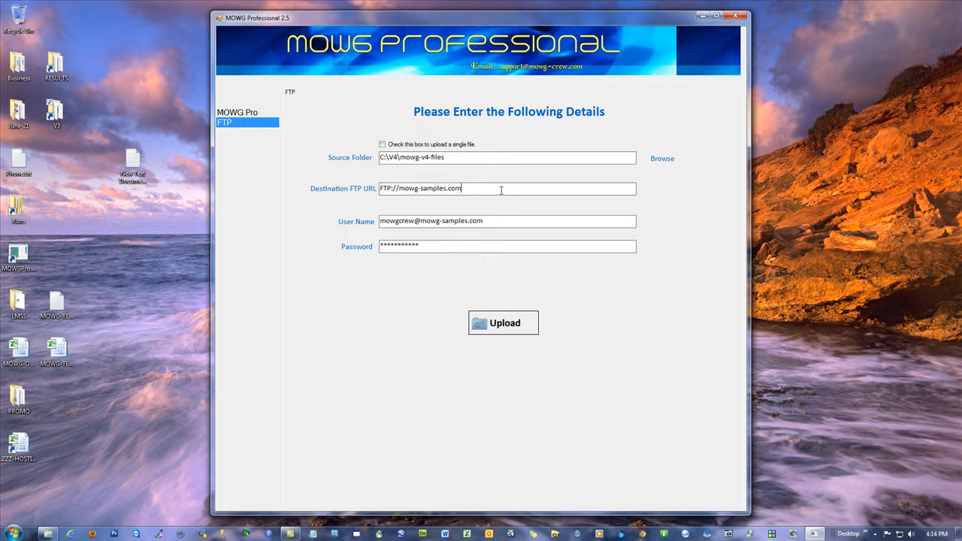
pyautogui.click(503, 322)
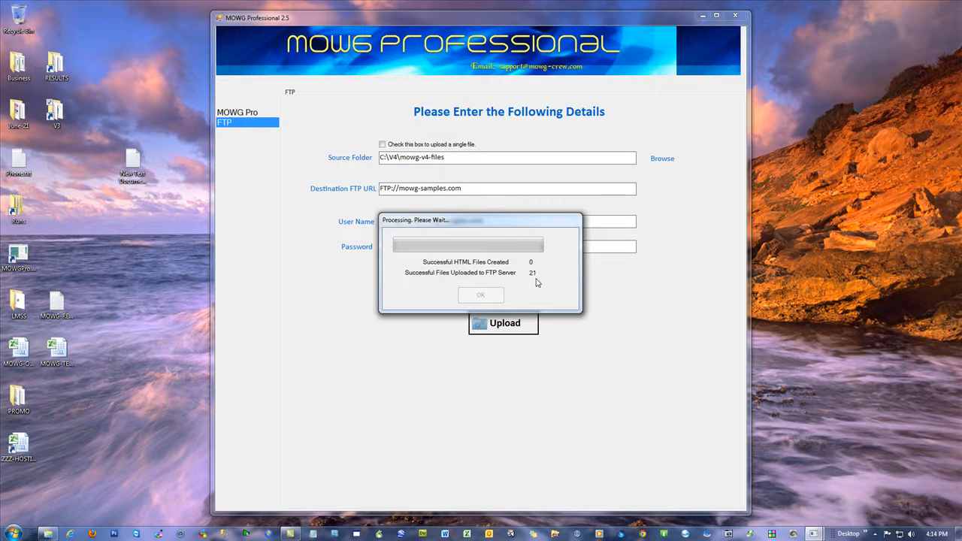
pyautogui.click(476, 297)
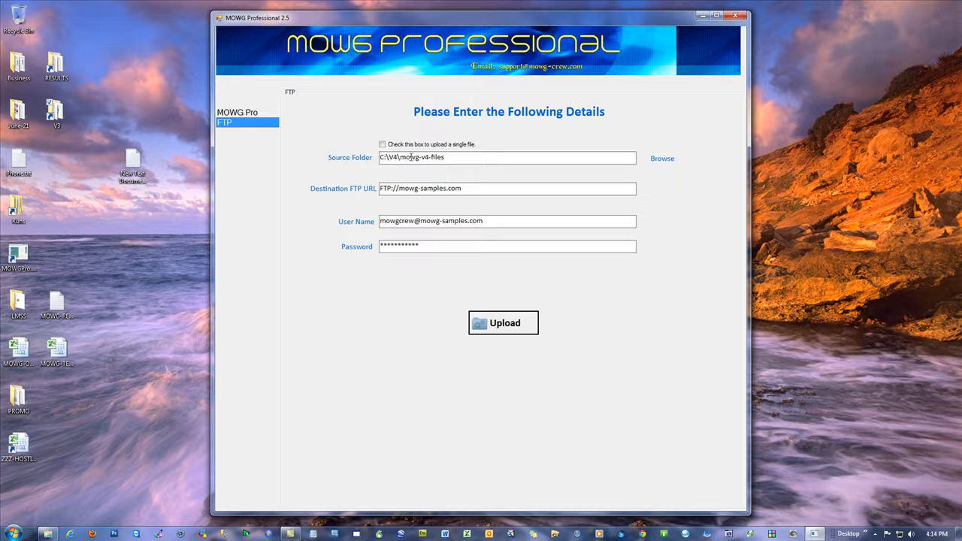
# - Enable single-file upload and choose C:\V4\HOME-PAGE\index.html as the source file for FTP://mowg-samples.com
pyautogui.click(383, 144)
pyautogui.click(665, 160)
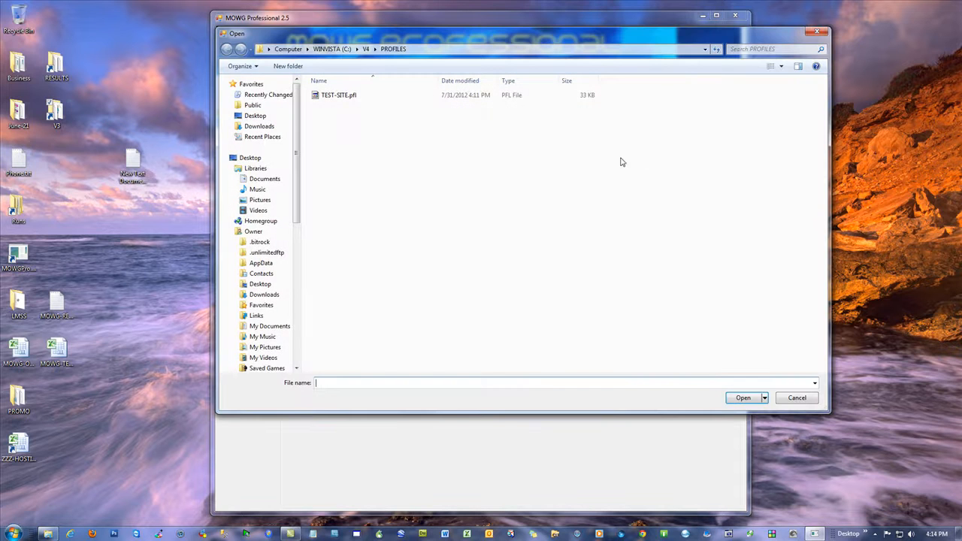
pyautogui.click(367, 49)
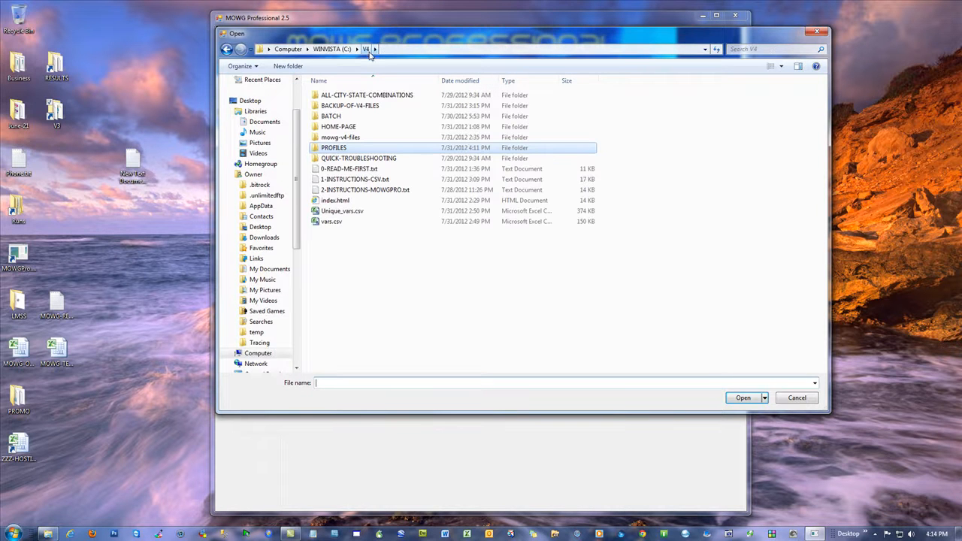
pyautogui.doubleClick(338, 128)
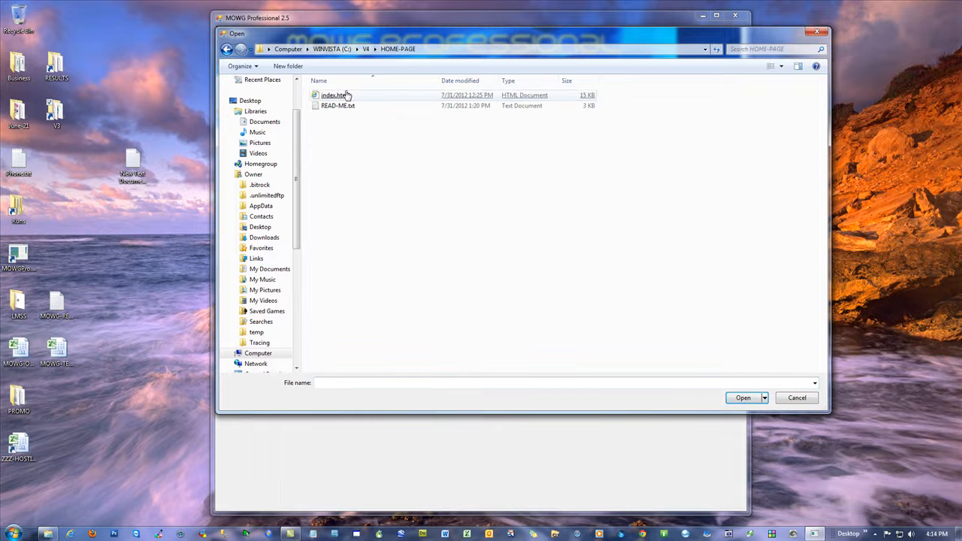
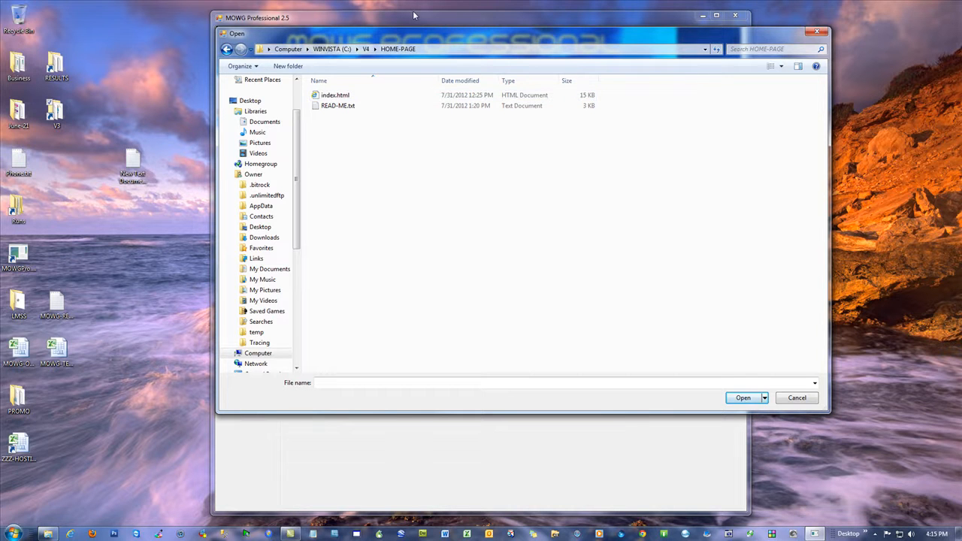
pyautogui.moveTo(410, 38); pyautogui.dragTo(350, 266)
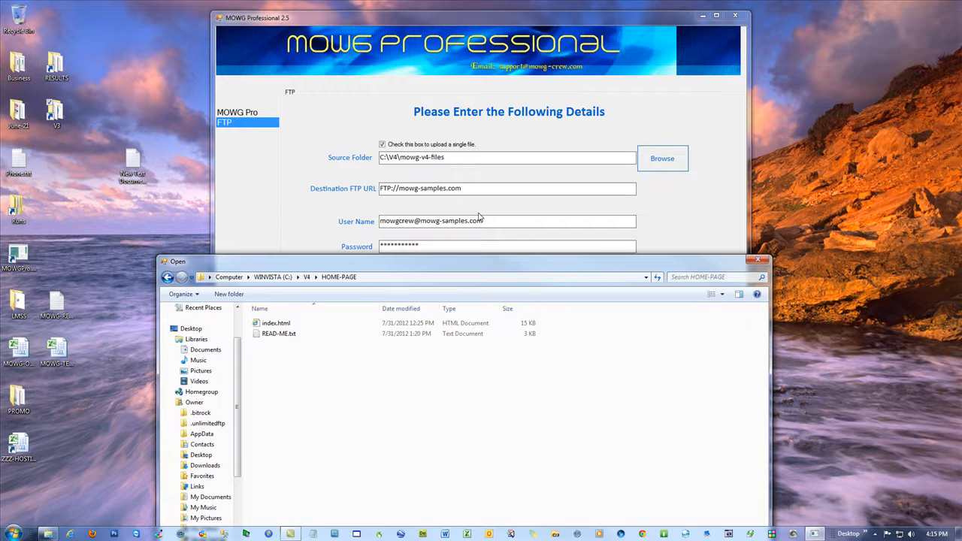
pyautogui.click(275, 324)
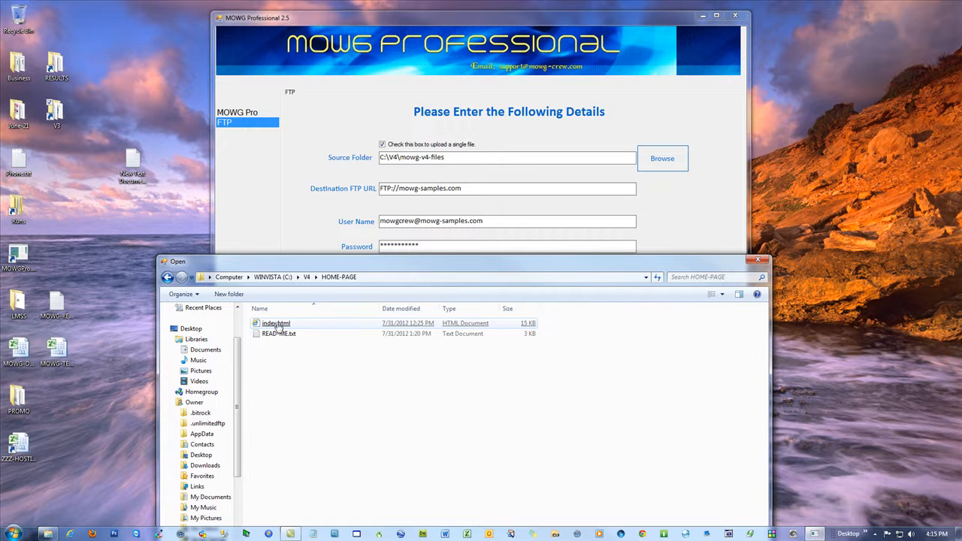
pyautogui.doubleClick(276, 324)
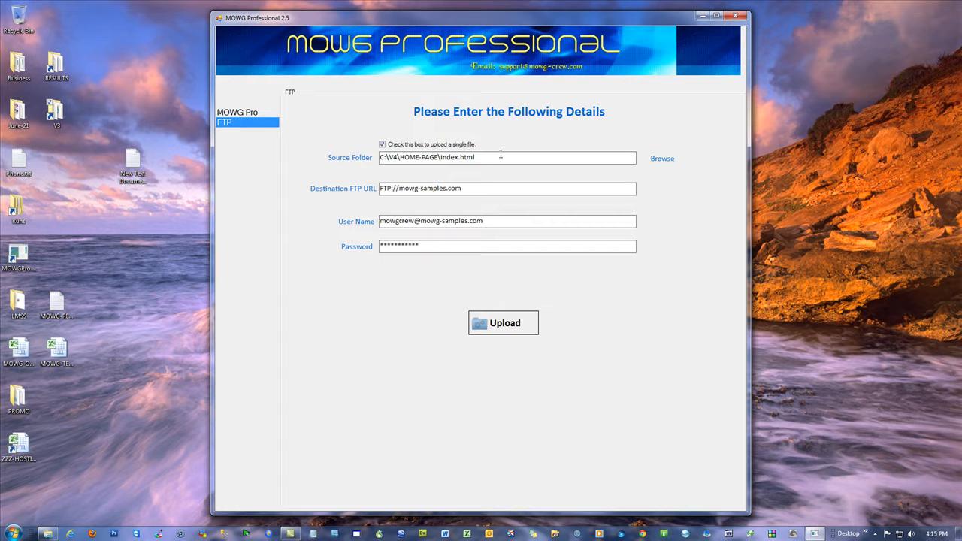
pyautogui.click(478, 190)
# - Switch to Internet Explorer to view the current mowg-samples.com home page, and return to MOWG Professional
pyautogui.click(70, 534)
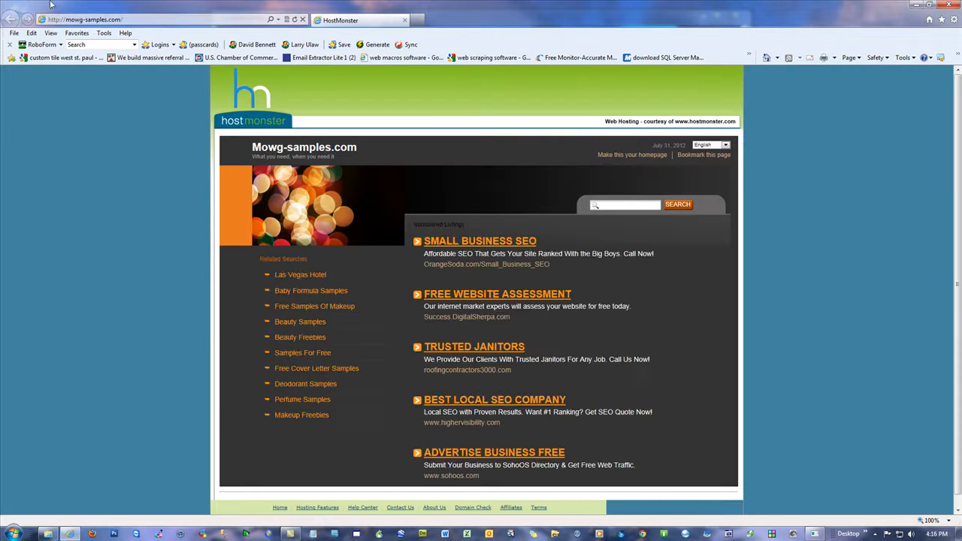
pyautogui.click(109, 20)
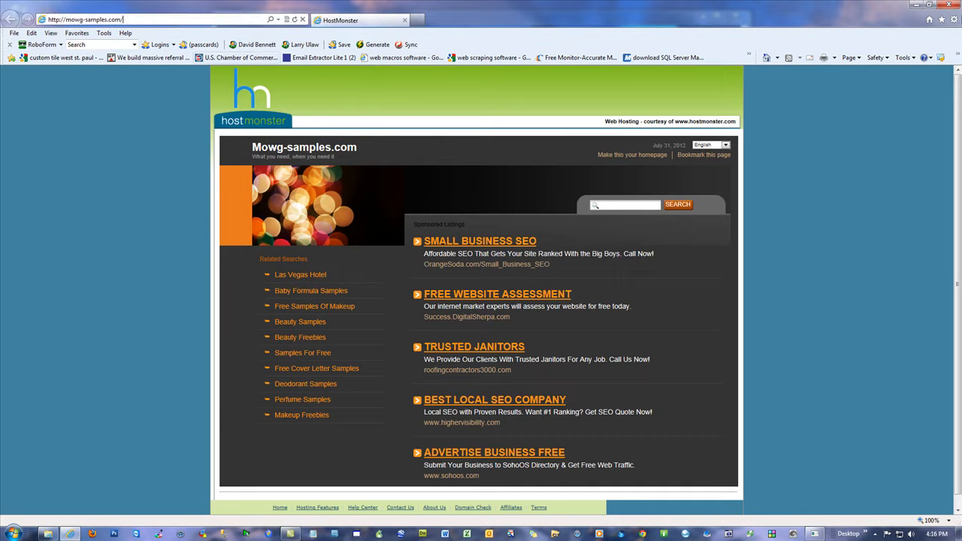
pyautogui.click(917, 4)
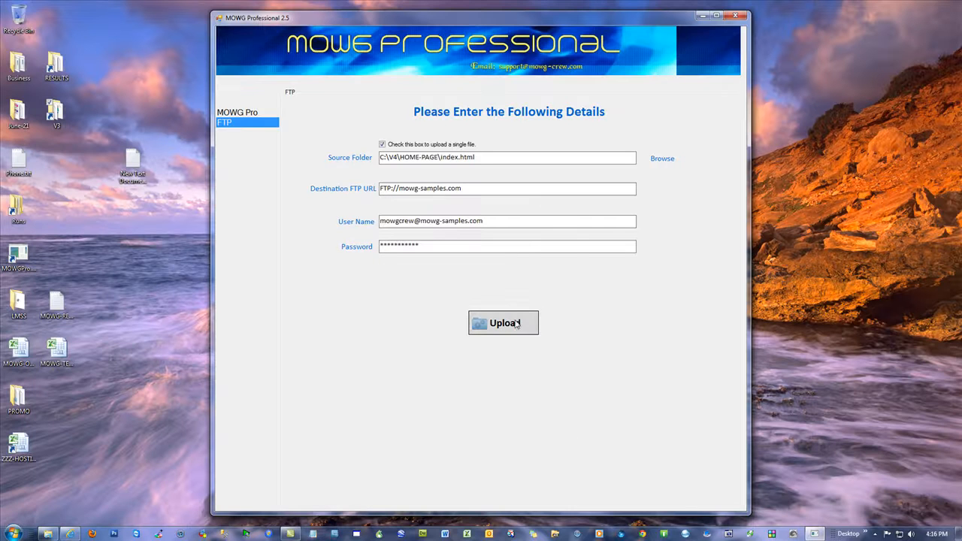
# - Upload the single index.html file to FTP://mowg-samples.com, dismiss the report, and reload the mowg-samples.com home page in Internet Explorer
pyautogui.click(504, 323)
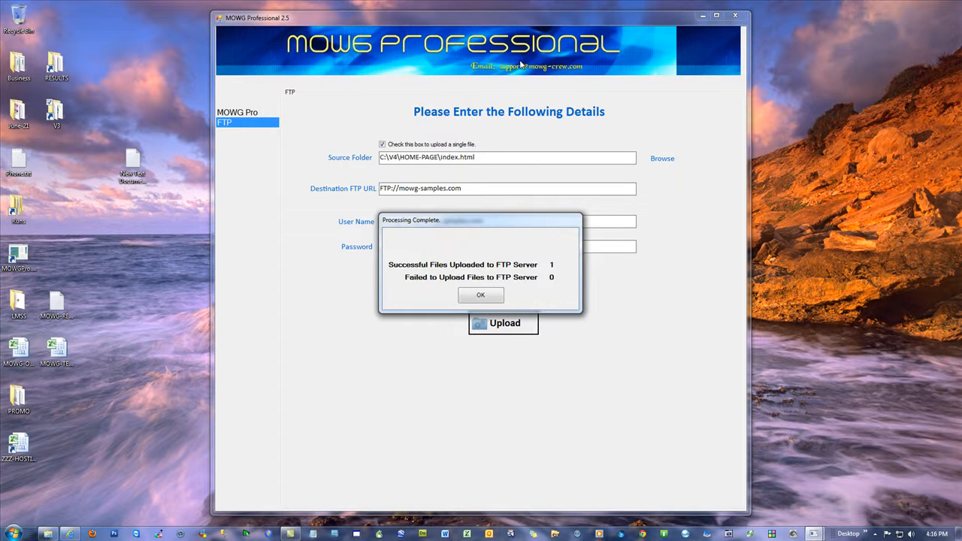
pyautogui.click(481, 296)
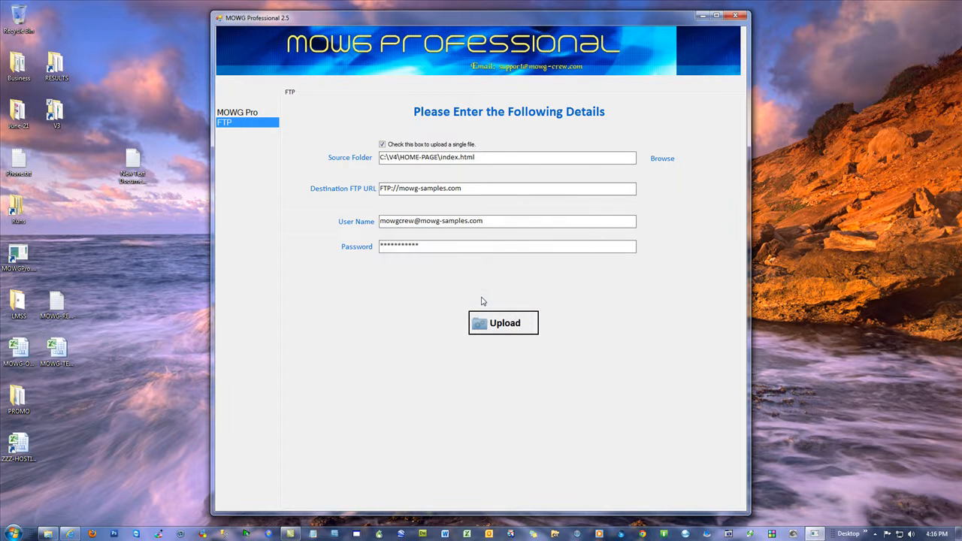
pyautogui.click(68, 535)
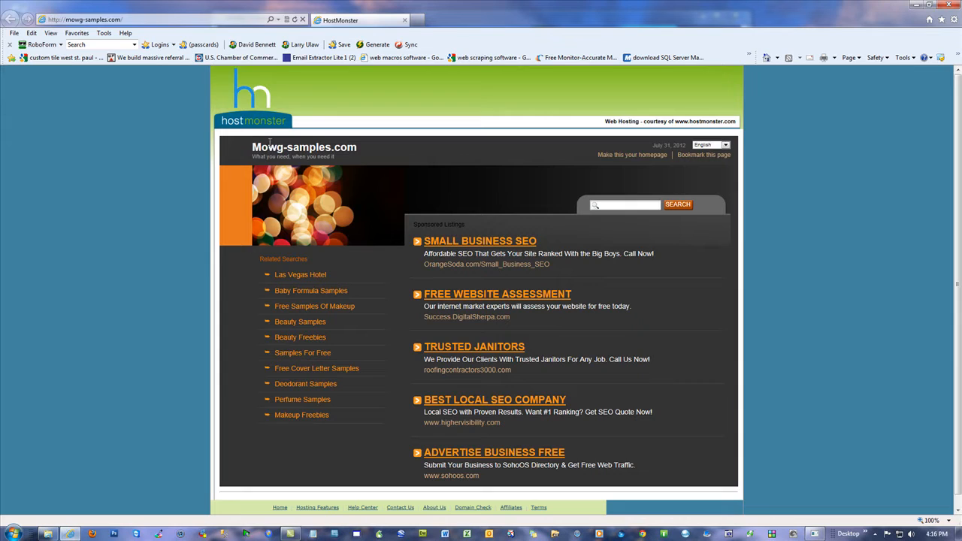
pyautogui.click(295, 20)
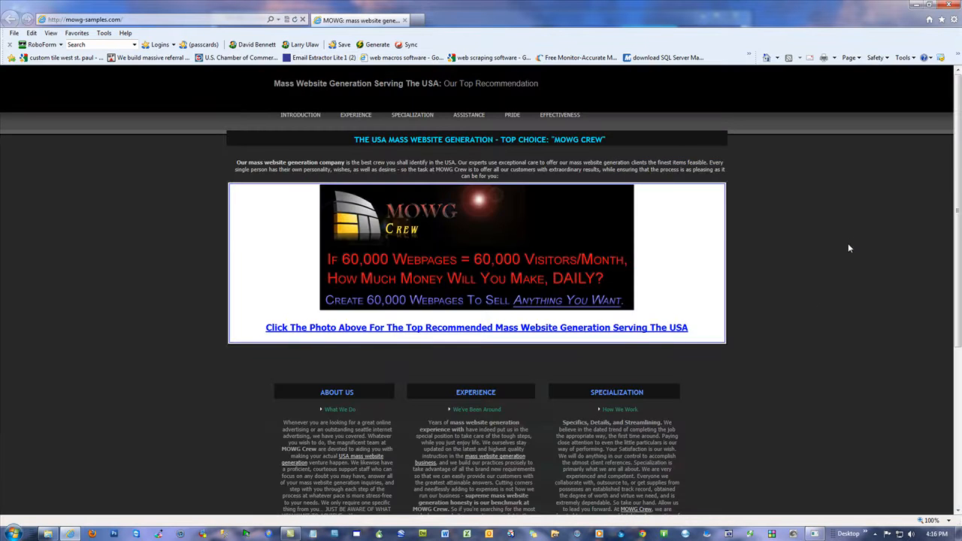
# - Review the home page and test its MOWG Crew banner link and Specialization link, going back to the home page each time
pyautogui.scroll(-3, 848, 248)
pyautogui.scroll(3, 842, 250)
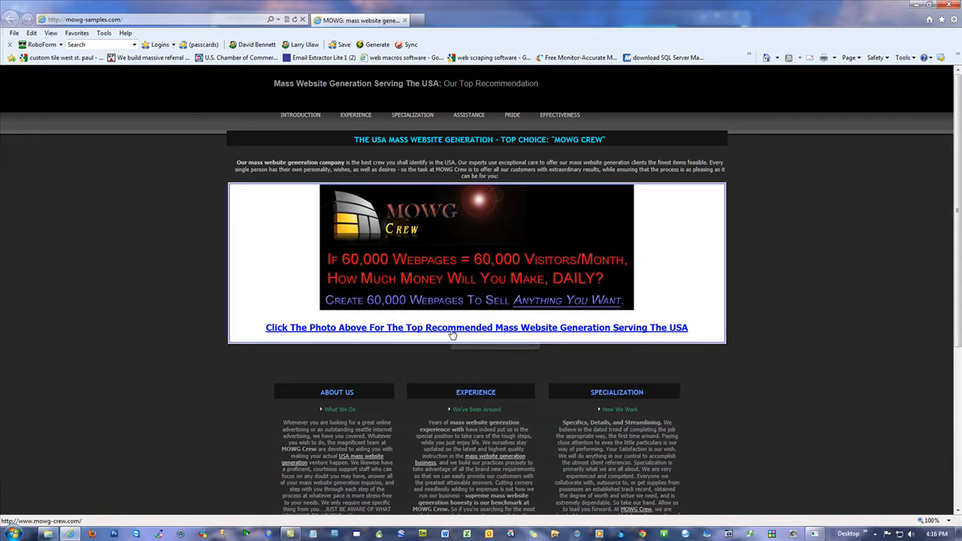
pyautogui.click(459, 267)
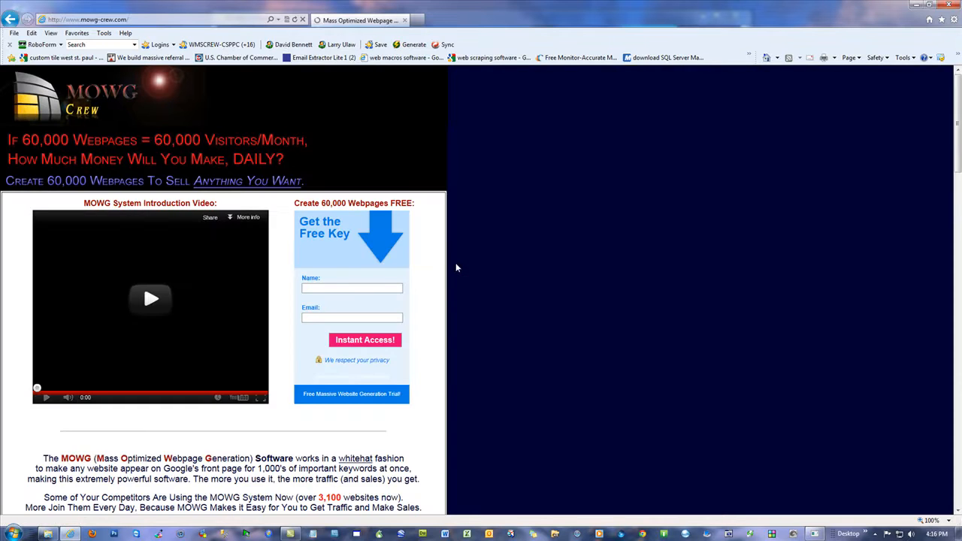
pyautogui.click(7, 19)
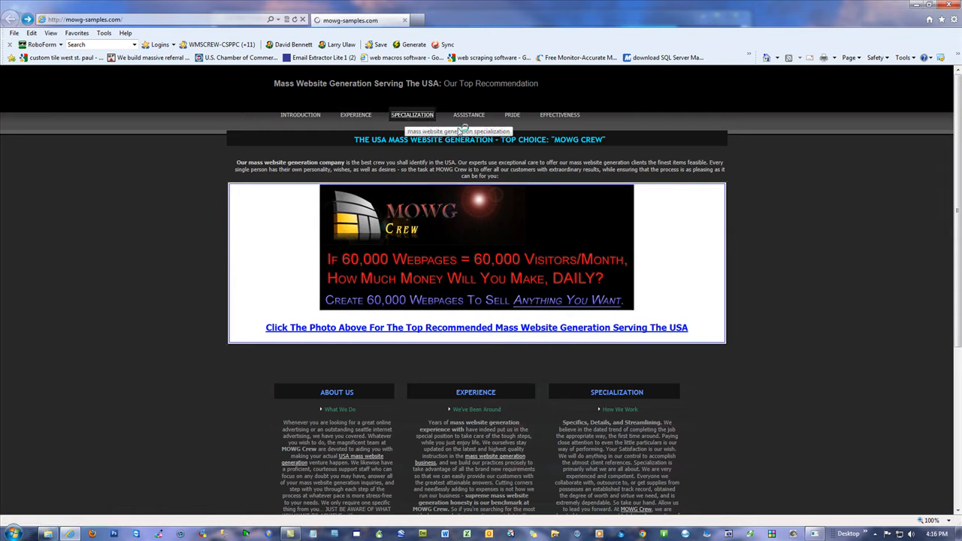
pyautogui.click(412, 115)
pyautogui.press('BackSpace')
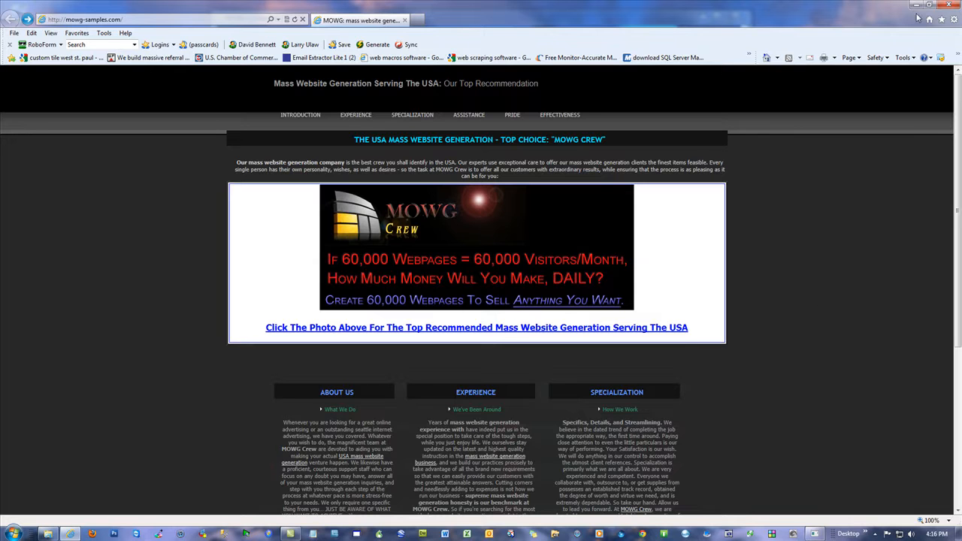
# - Open the sitemap link in the home page footer, check the master-sitemap.html address, and go back to MOWG Professional
pyautogui.scroll(-4, 865, 315)
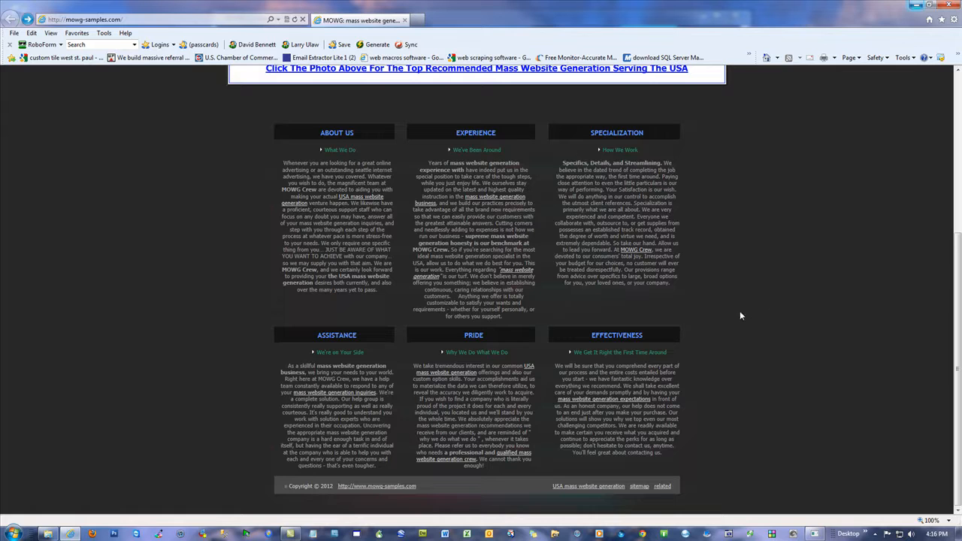
pyautogui.click(638, 487)
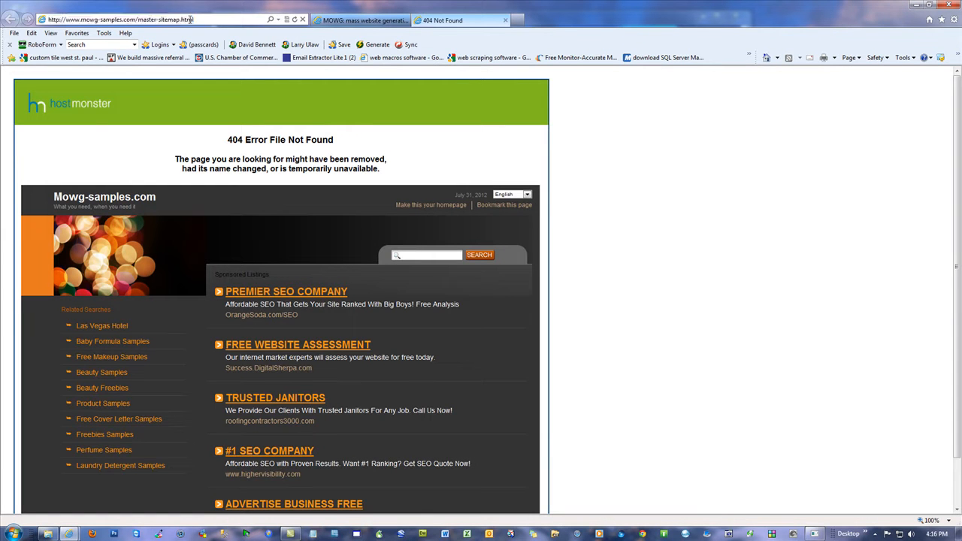
pyautogui.moveTo(193, 19); pyautogui.dragTo(138, 19)
pyautogui.click(372, 21)
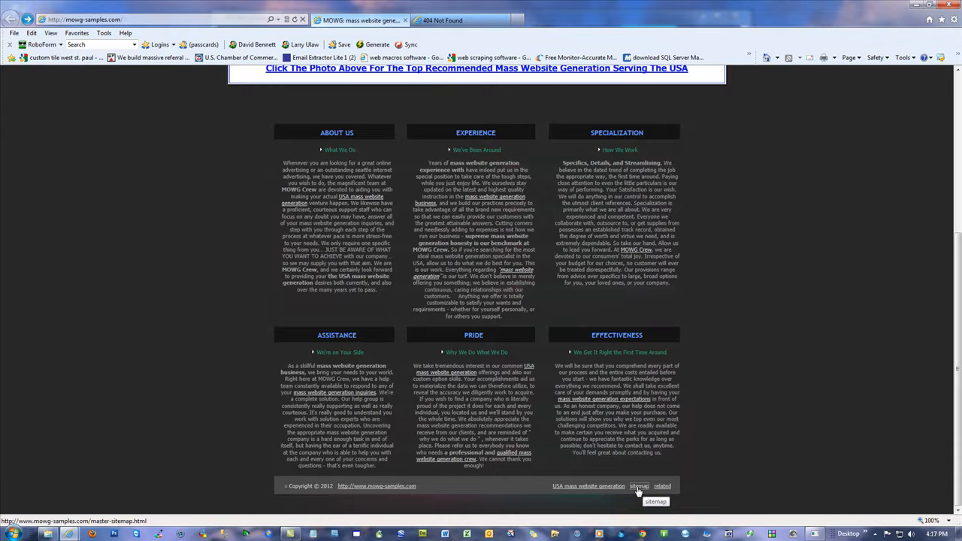
pyautogui.click(948, 5)
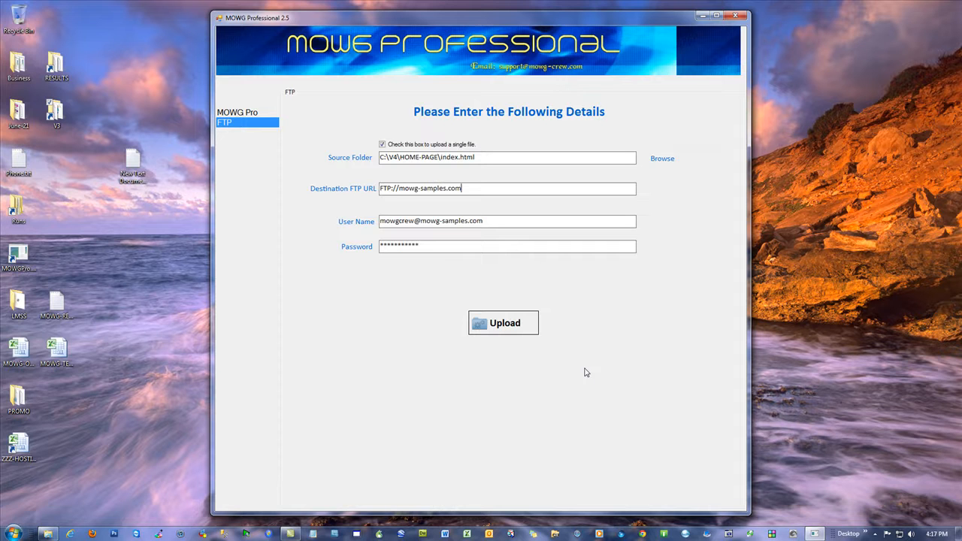
# - Append /example to the destination FTP URL
pyautogui.write('/example')
pyautogui.moveTo(493, 189); pyautogui.dragTo(465, 190)
pyautogui.click(508, 189)
# - Try adding a redirect folder after example in the destination FTP URL, and remove it again
pyautogui.write('/redirect')
pyautogui.press('BackSpace')
pyautogui.press('BackSpace')
pyautogui.press('BackSpace')
pyautogui.press('BackSpace')
pyautogui.press('BackSpace')
pyautogui.press('BackSpace')
pyautogui.press('BackSpace')
pyautogui.press('BackSpace')
# - Extend the destination FTP URL to FTP://mowg-samples.com/example/mowg-v4-files
pyautogui.write('/mowg-v4-files')
pyautogui.moveTo(494, 188); pyautogui.dragTo(474, 185)
pyautogui.click(554, 191)
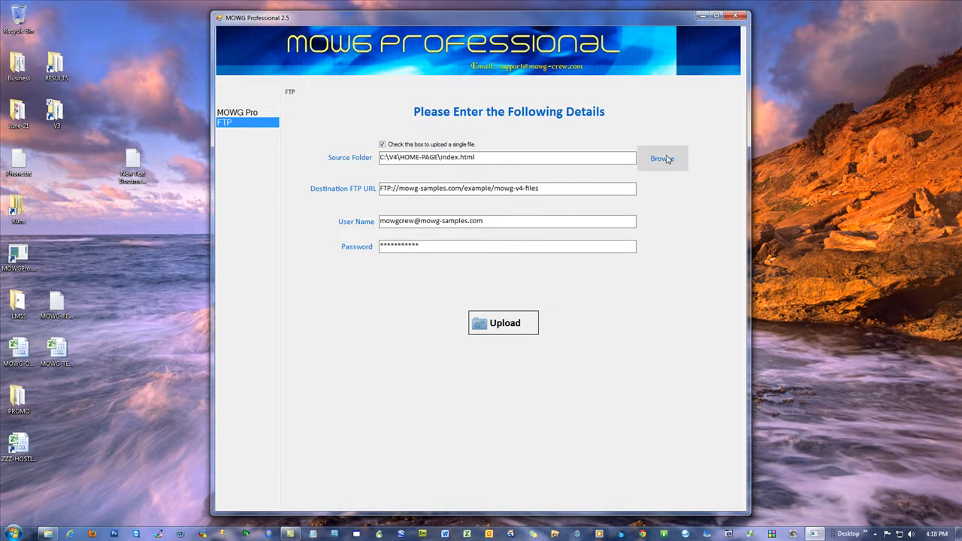
# - Choose index.html in C:\V4\HOME-PAGE as the source file, and copy mowg-samples.com/example/mowg-v4-files from the destination FTP URL
pyautogui.click(664, 158)
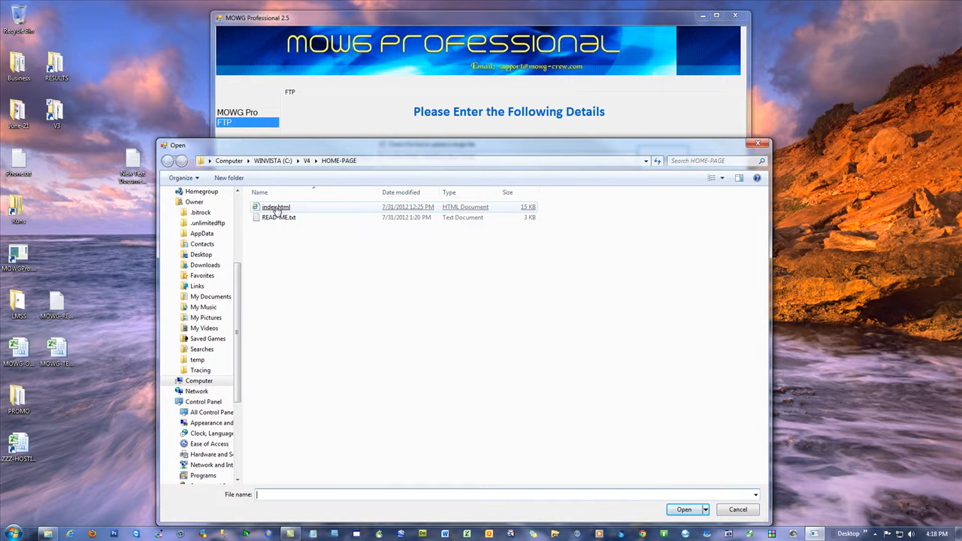
pyautogui.doubleClick(276, 207)
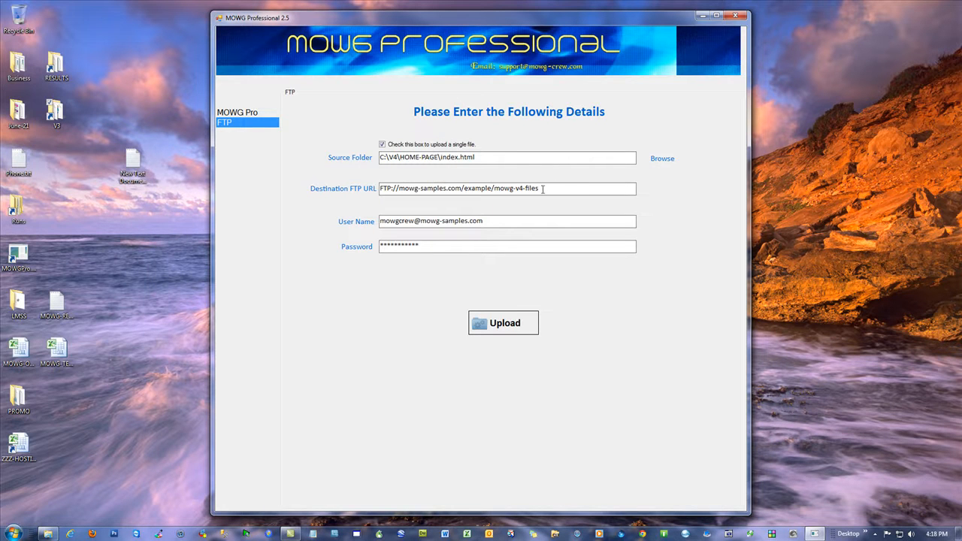
pyautogui.moveTo(545, 188); pyautogui.dragTo(398, 188)
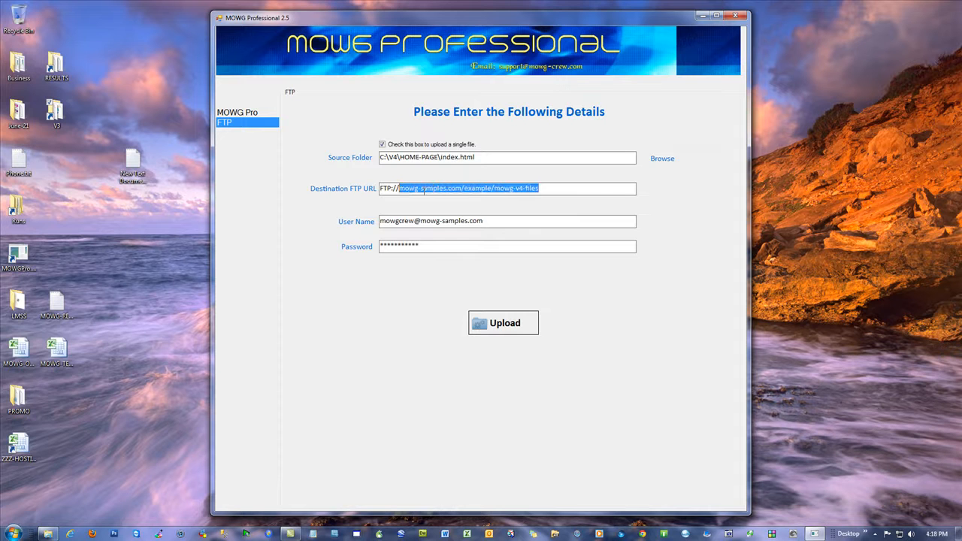
pyautogui.rightClick(496, 186)
pyautogui.click(528, 220)
# - Upload index.html to FTP://mowg-samples.com/example/mowg-v4-files, and dismiss the upload report
pyautogui.click(547, 188)
pyautogui.click(510, 325)
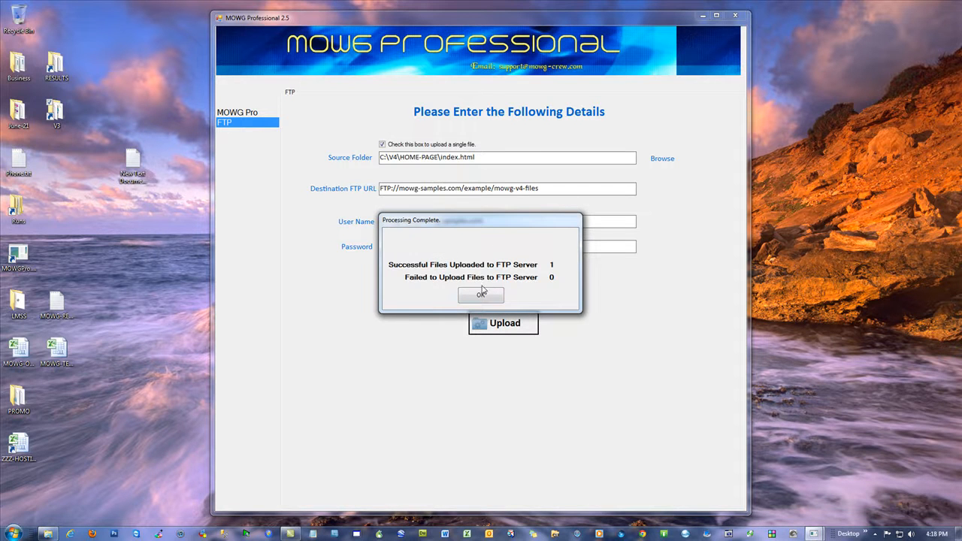
pyautogui.click(482, 295)
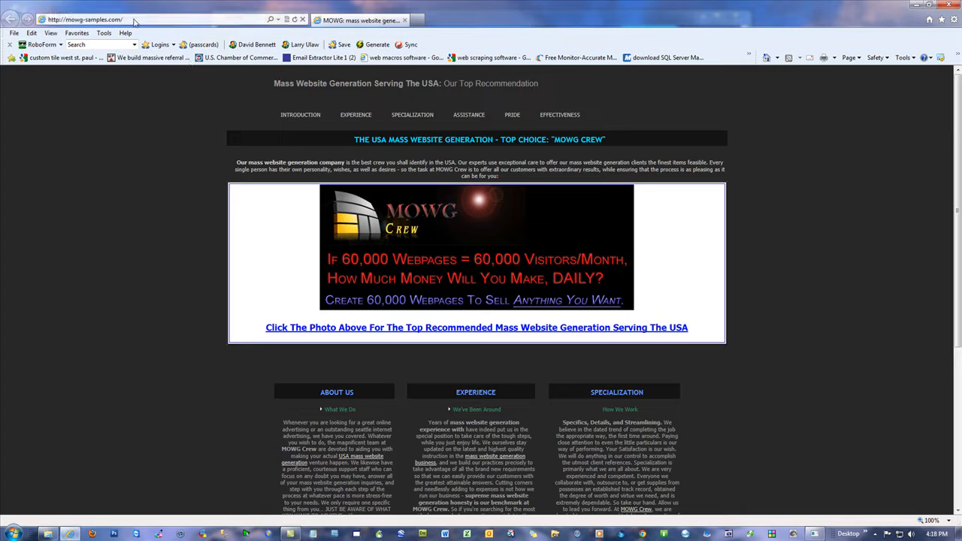
# - Load the copied address mowg-samples.com/example/mowg-v4-files in Internet Explorer
pyautogui.rightClick(134, 20)
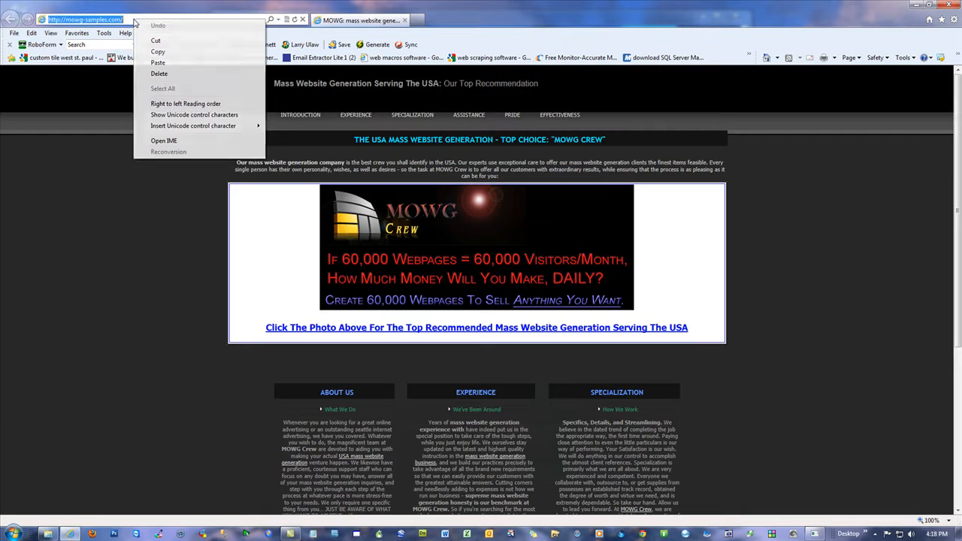
pyautogui.click(158, 63)
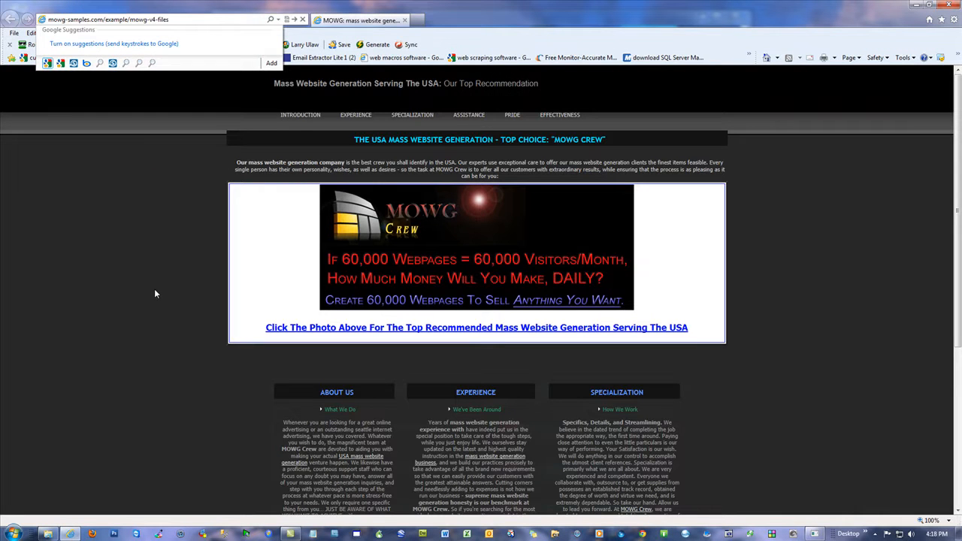
pyautogui.press('Return')
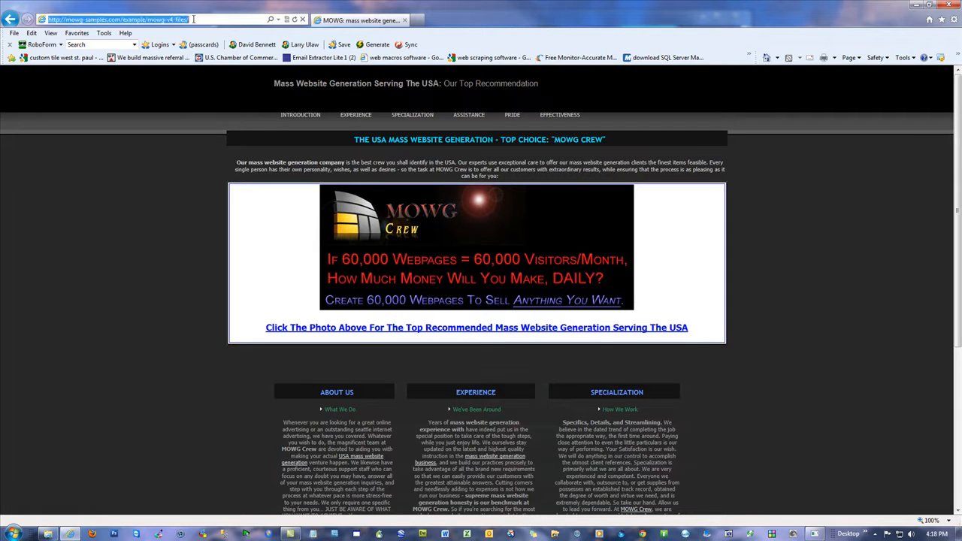
# - Load mowg-samples.com/example/mowg-v4-files/index.html directly in the browser, and go back to MOWG Professional
pyautogui.write('inde')
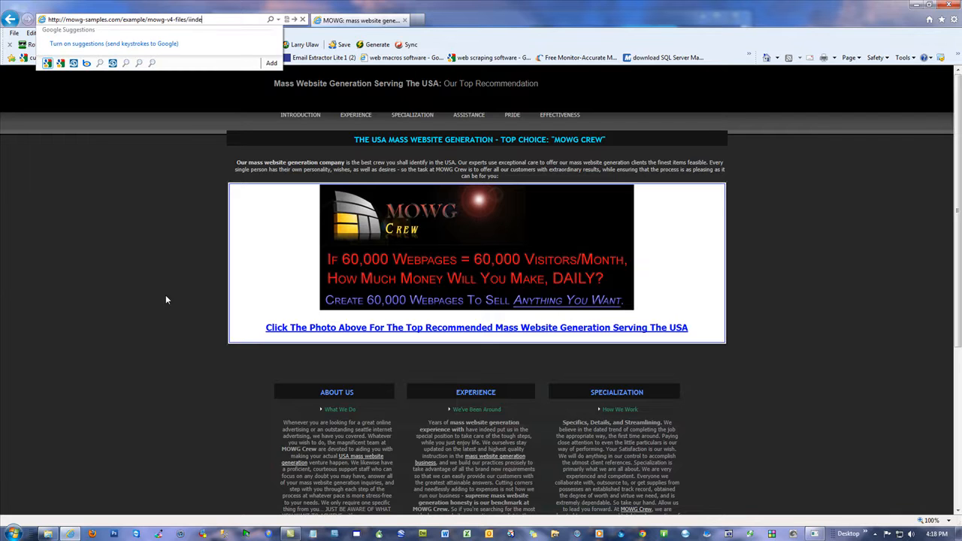
pyautogui.write('ndex.html')
pyautogui.press('Return')
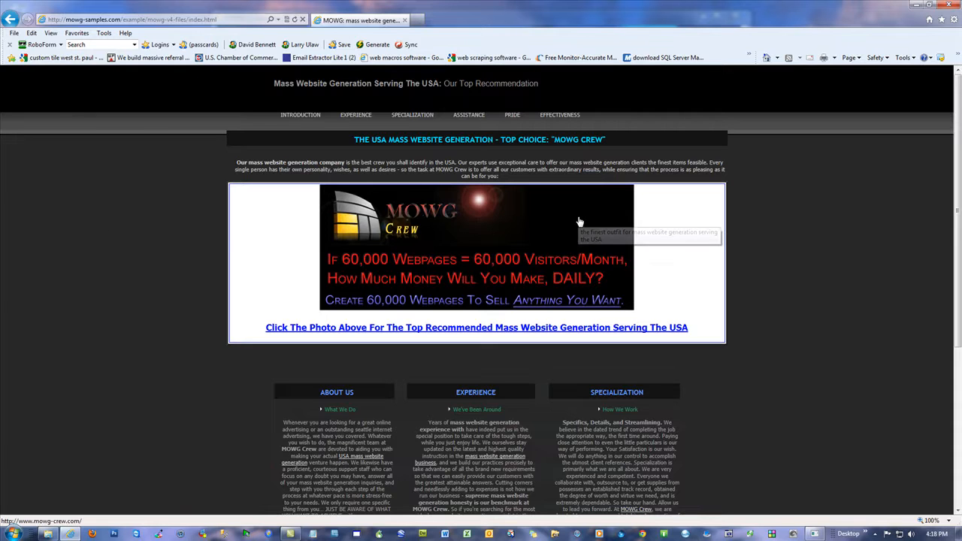
pyautogui.click(953, 5)
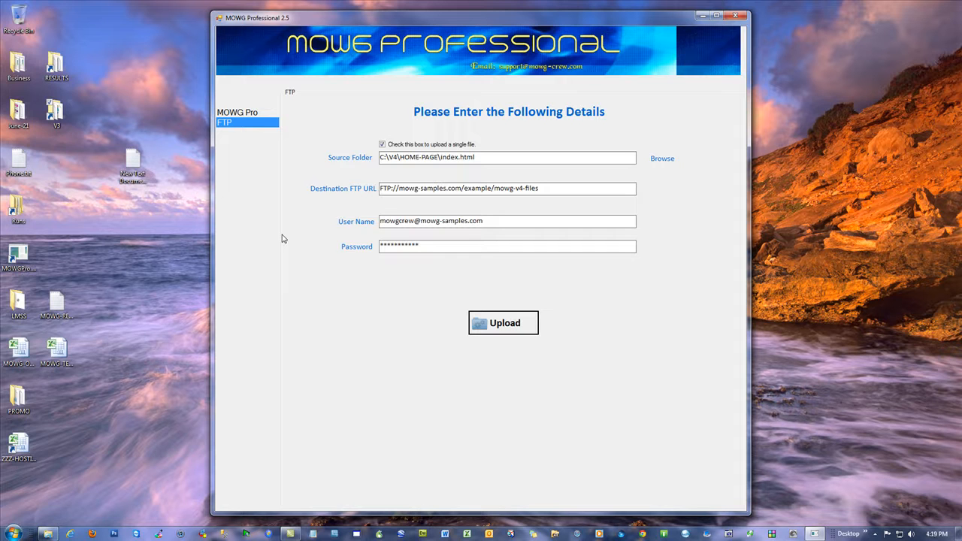
# - Disable single-file upload, and open the source folder chooser and cancel it without selecting a folder
pyautogui.click(383, 145)
pyautogui.click(489, 156)
pyautogui.click(662, 158)
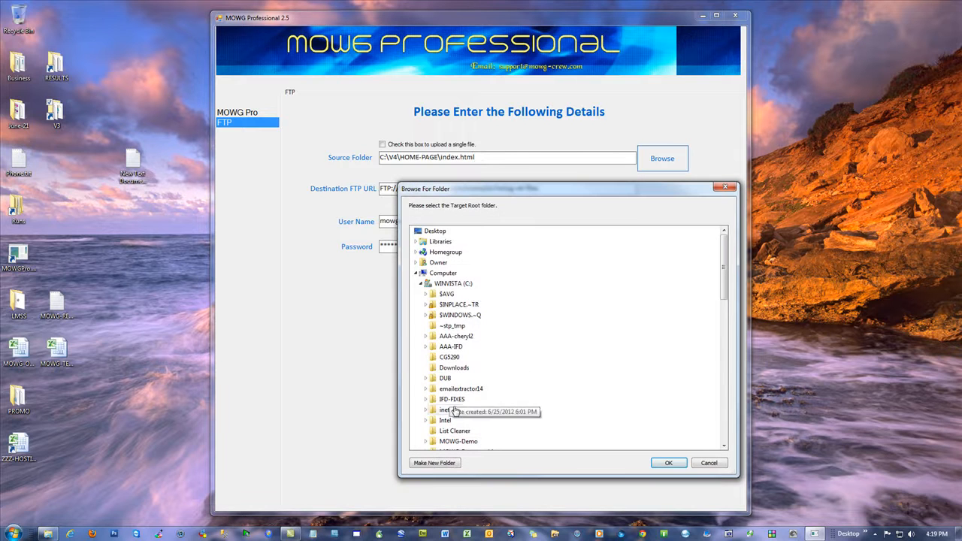
pyautogui.click(710, 464)
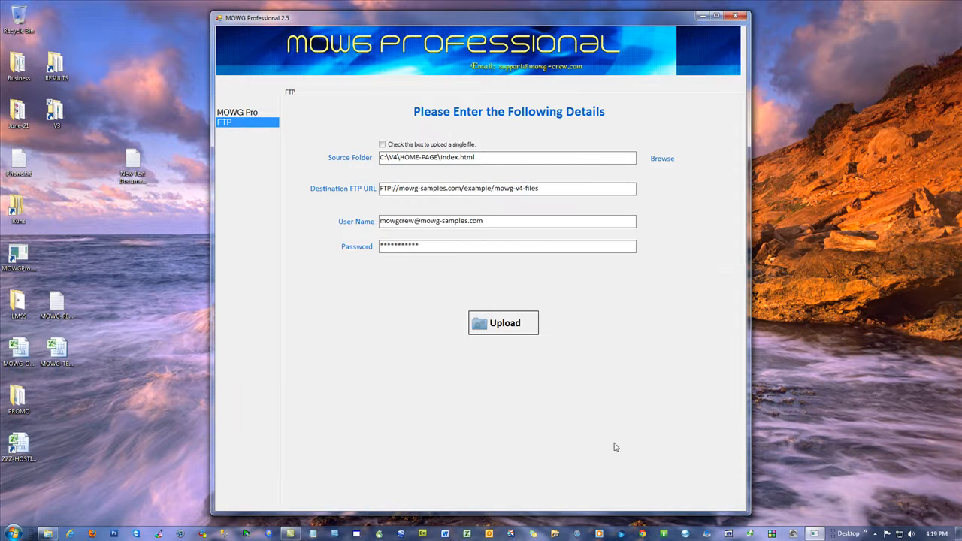
# - Shorten the destination FTP URL to FTP://mowg-samples.com, and save the profile from the MOWG Pro input details
pyautogui.moveTo(554, 188); pyautogui.dragTo(461, 189)
pyautogui.press('BackSpace')
pyautogui.click(236, 112)
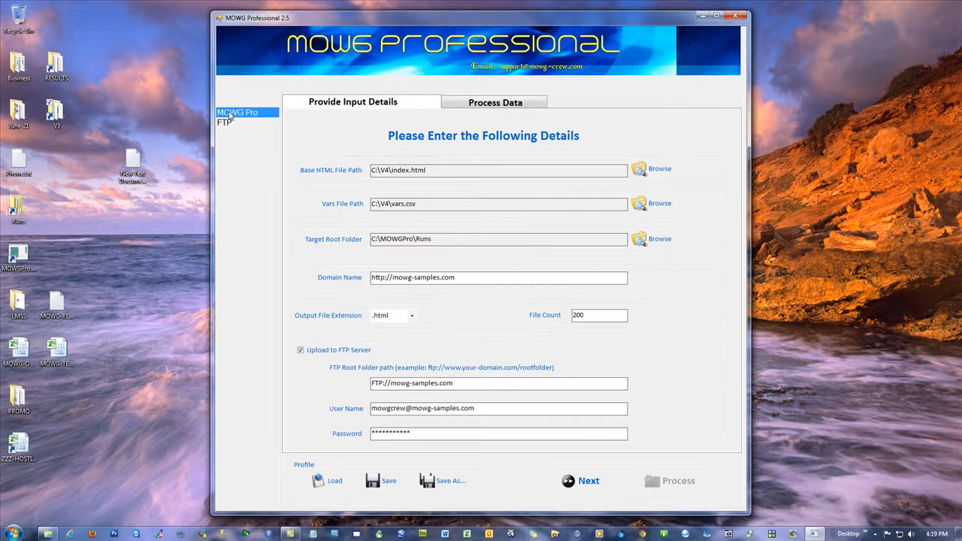
pyautogui.click(391, 488)
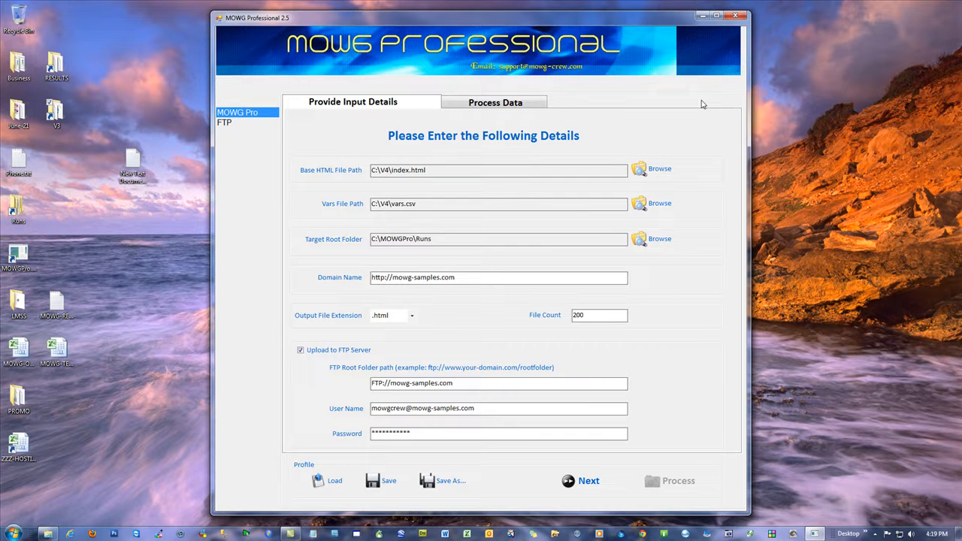
# - Quit MOWG Professional, saving the profile to file, and start the program again from the desktop
pyautogui.click(734, 17)
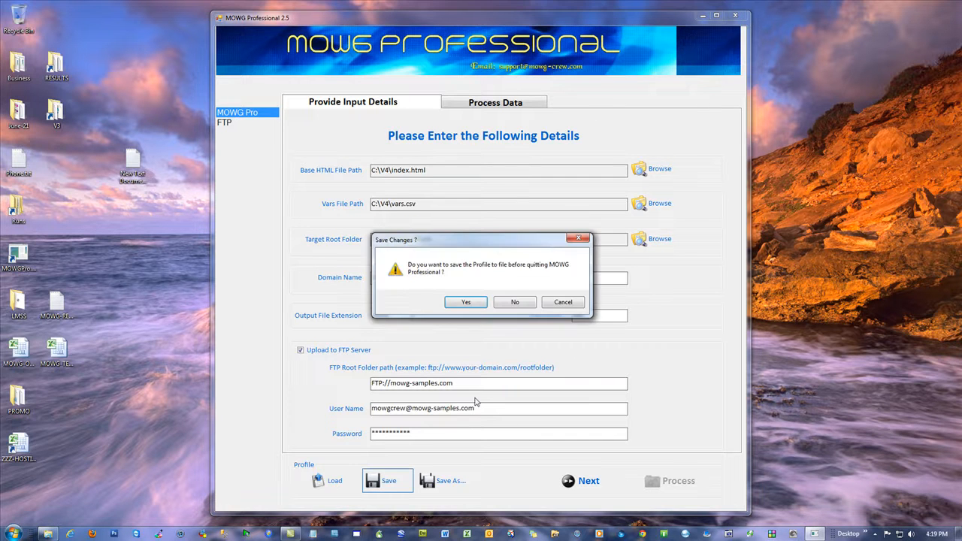
pyautogui.click(467, 307)
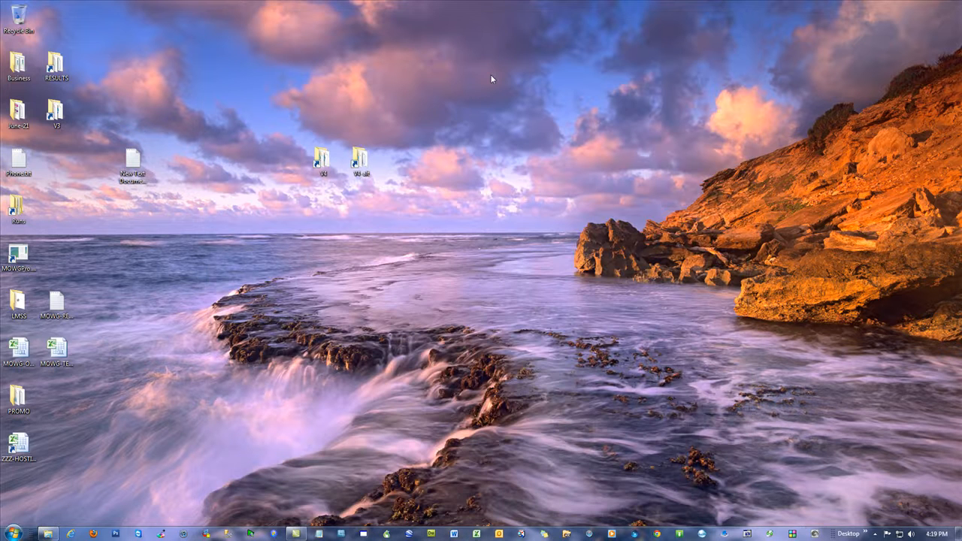
pyautogui.doubleClick(18, 254)
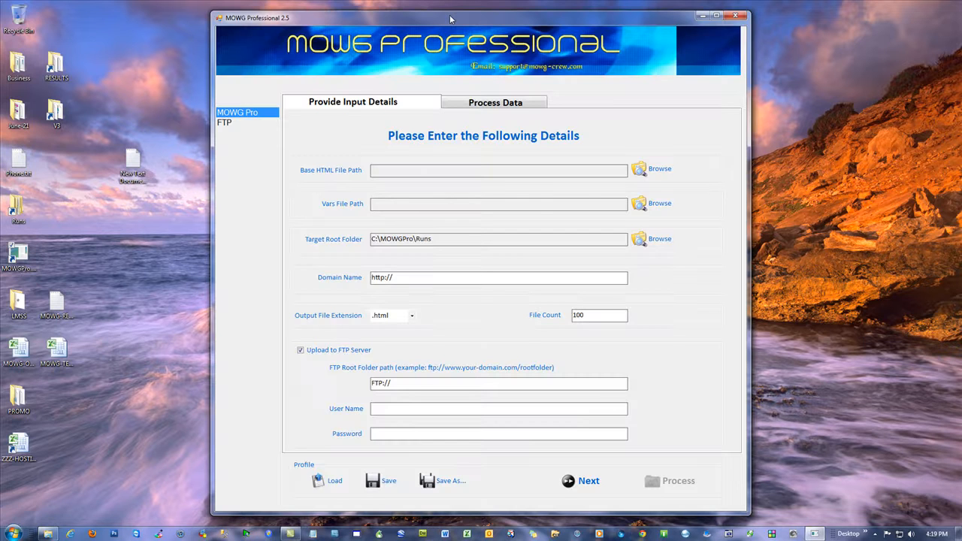
pyautogui.moveTo(451, 19); pyautogui.dragTo(466, 14)
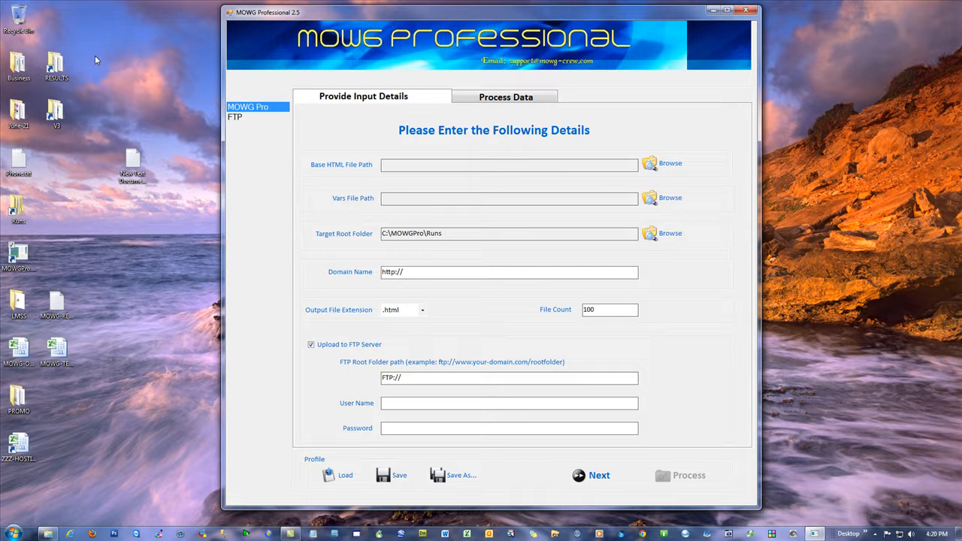
# - Check the date in the system calendar, and quit MOWG Professional without saving the profile
pyautogui.click(934, 533)
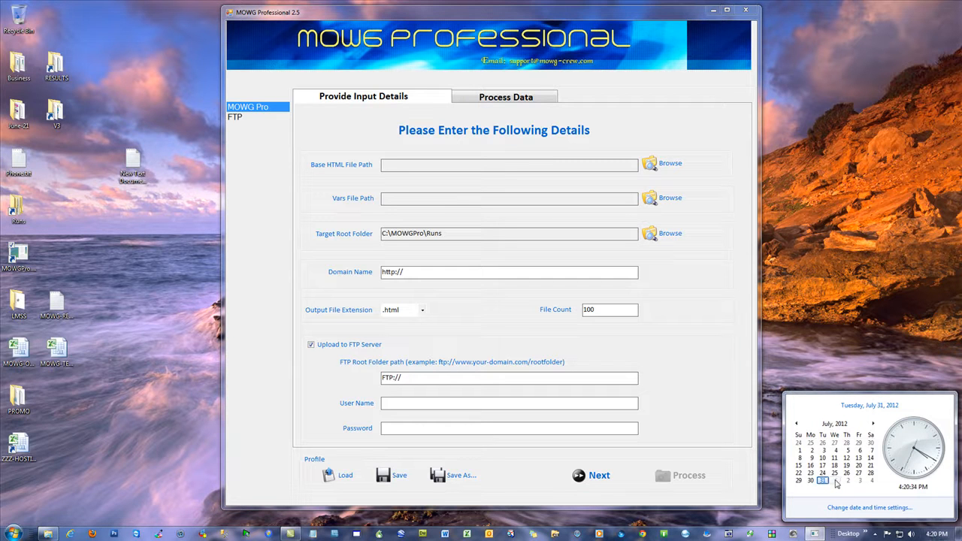
pyautogui.click(861, 223)
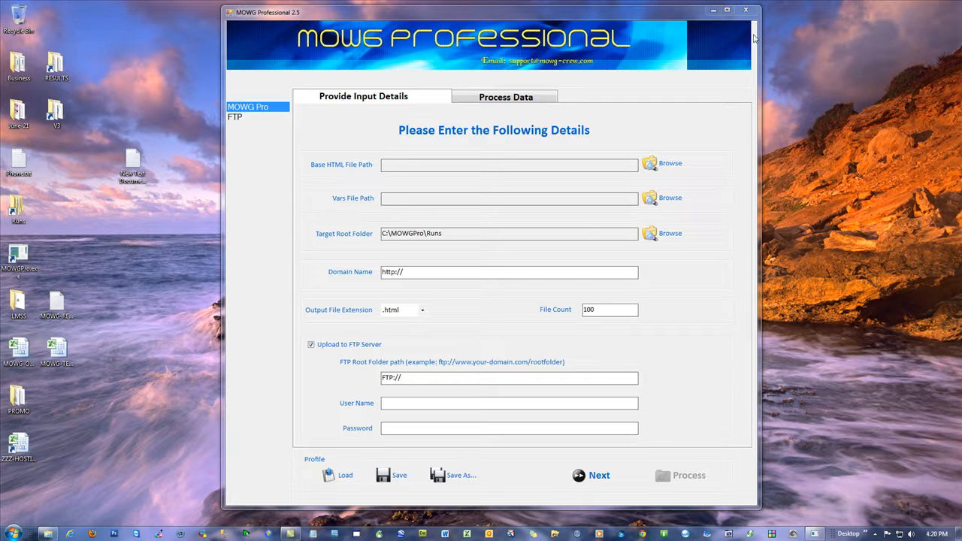
pyautogui.click(746, 9)
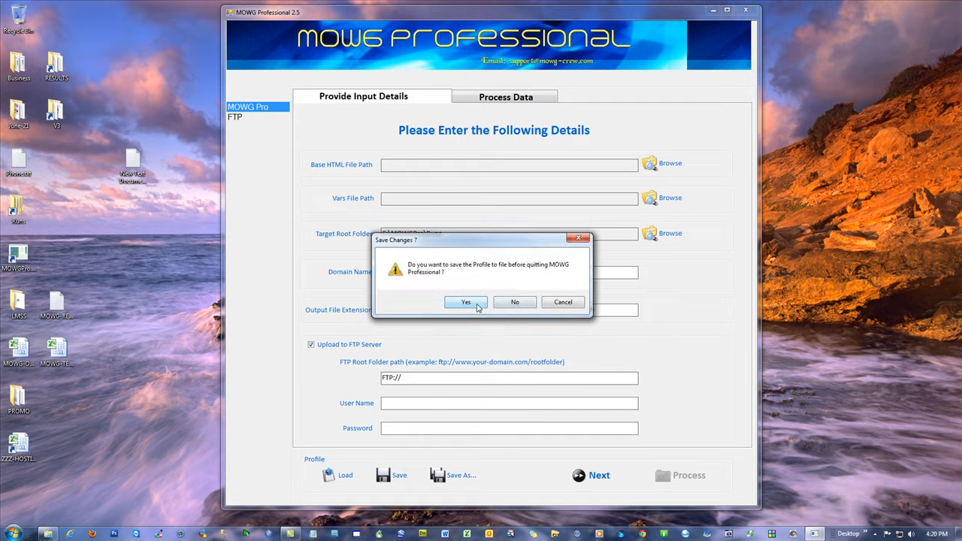
pyautogui.click(526, 301)
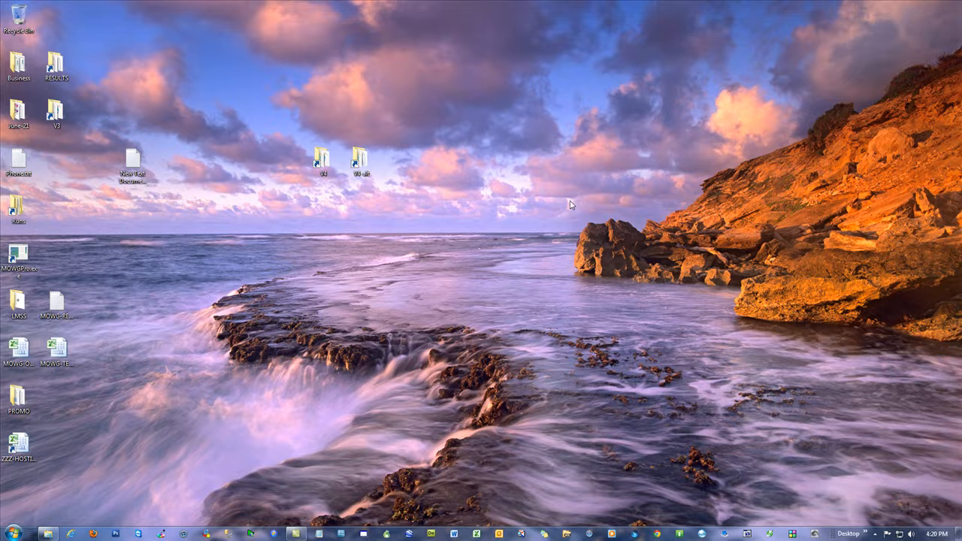
pyautogui.moveTo(403, 183); pyautogui.dragTo(319, 146)
pyautogui.click(376, 115)
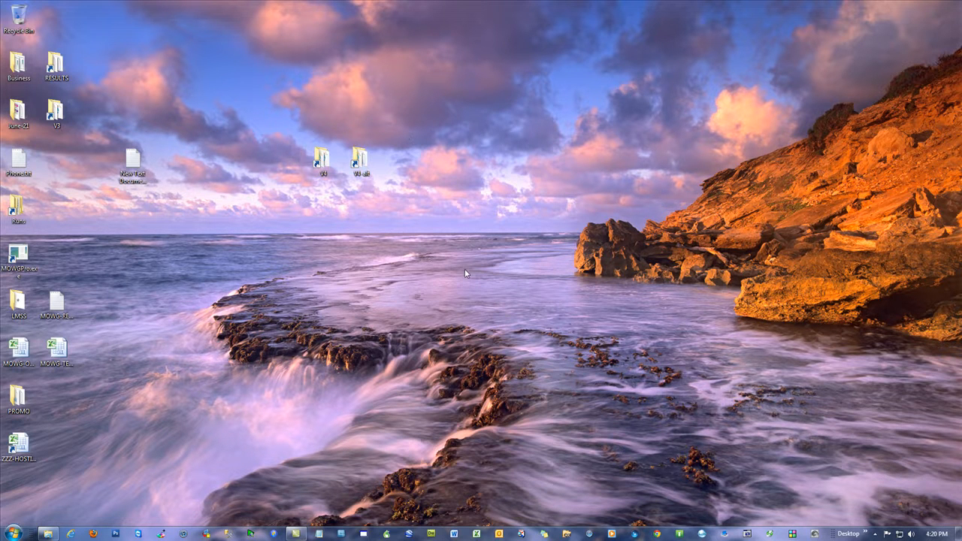